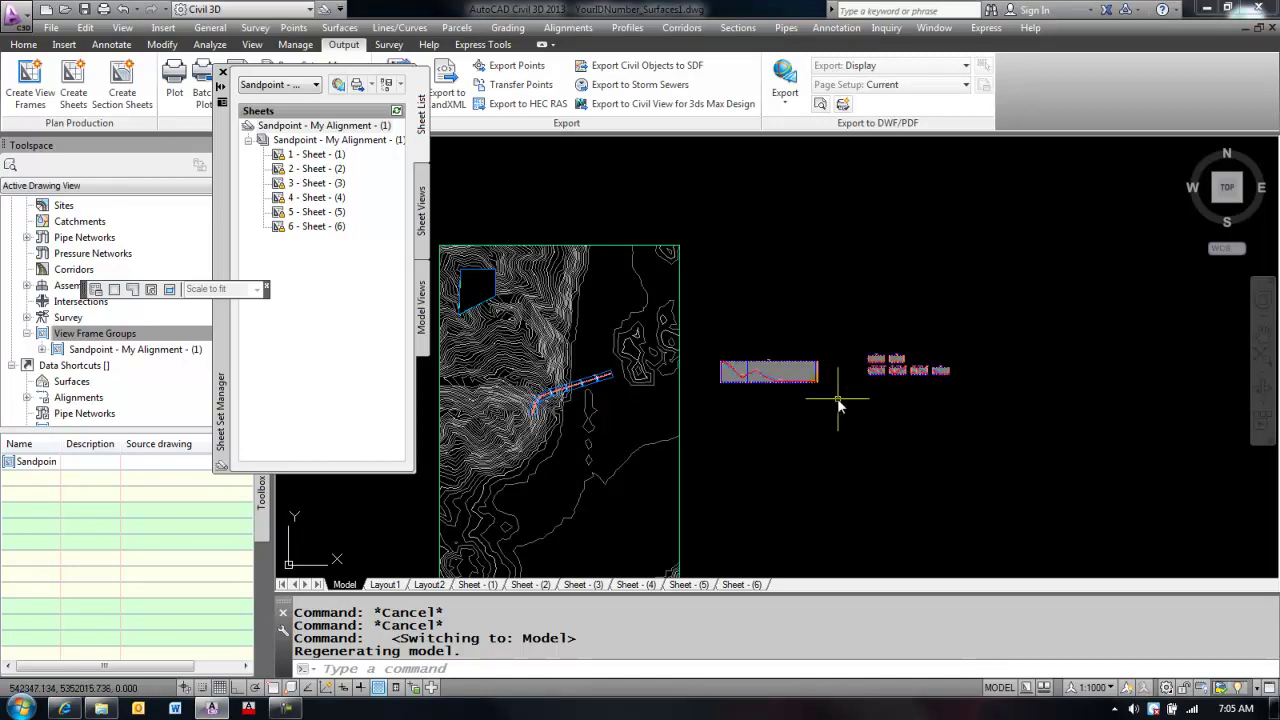
Step: Zoom and pan model space to center on the generated profile frames
scroll(522, 405, up, 5)
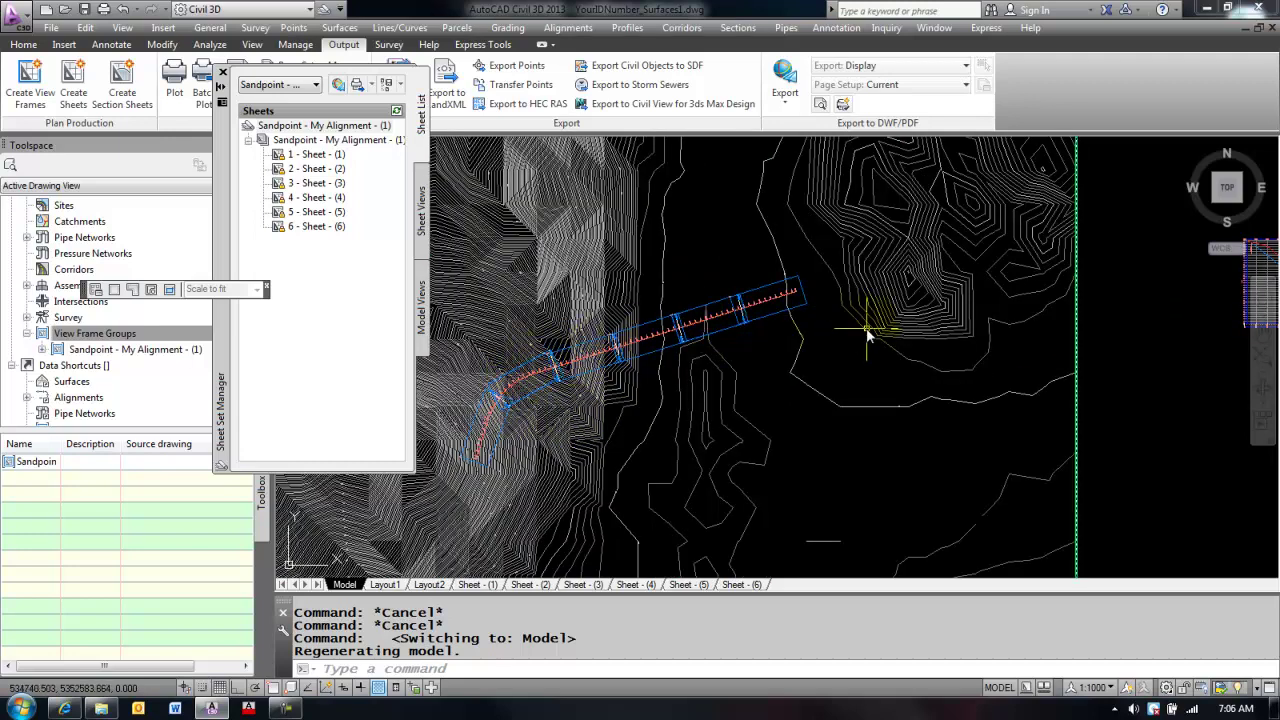
scroll(571, 366, down, 6)
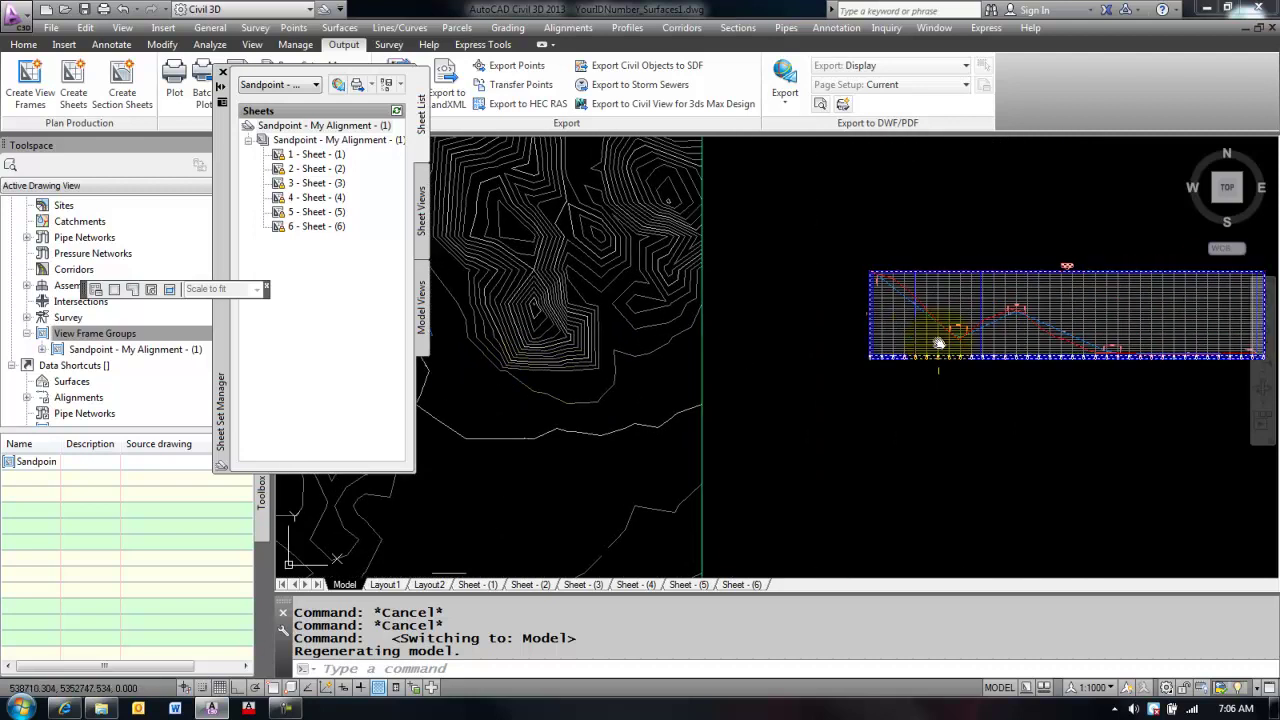
middle_drag(600, 366, 524, 438)
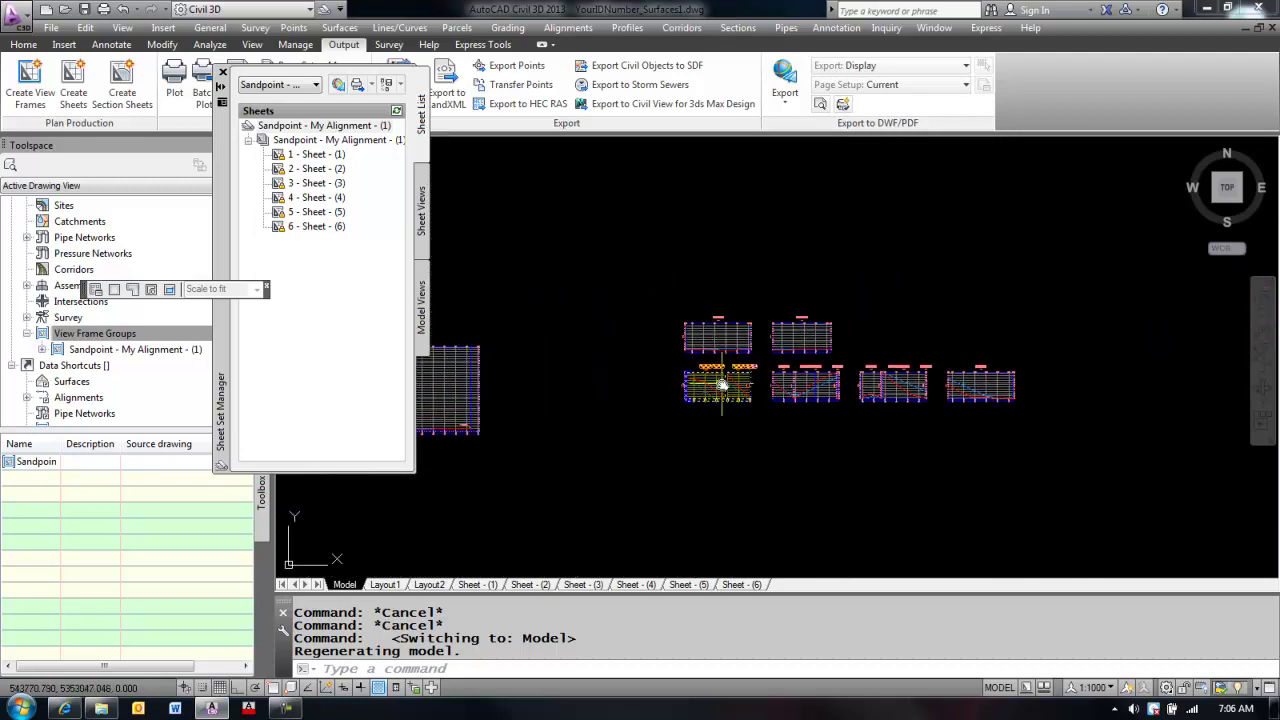
scroll(722, 385, up, 4)
middle_drag(742, 332, 654, 369)
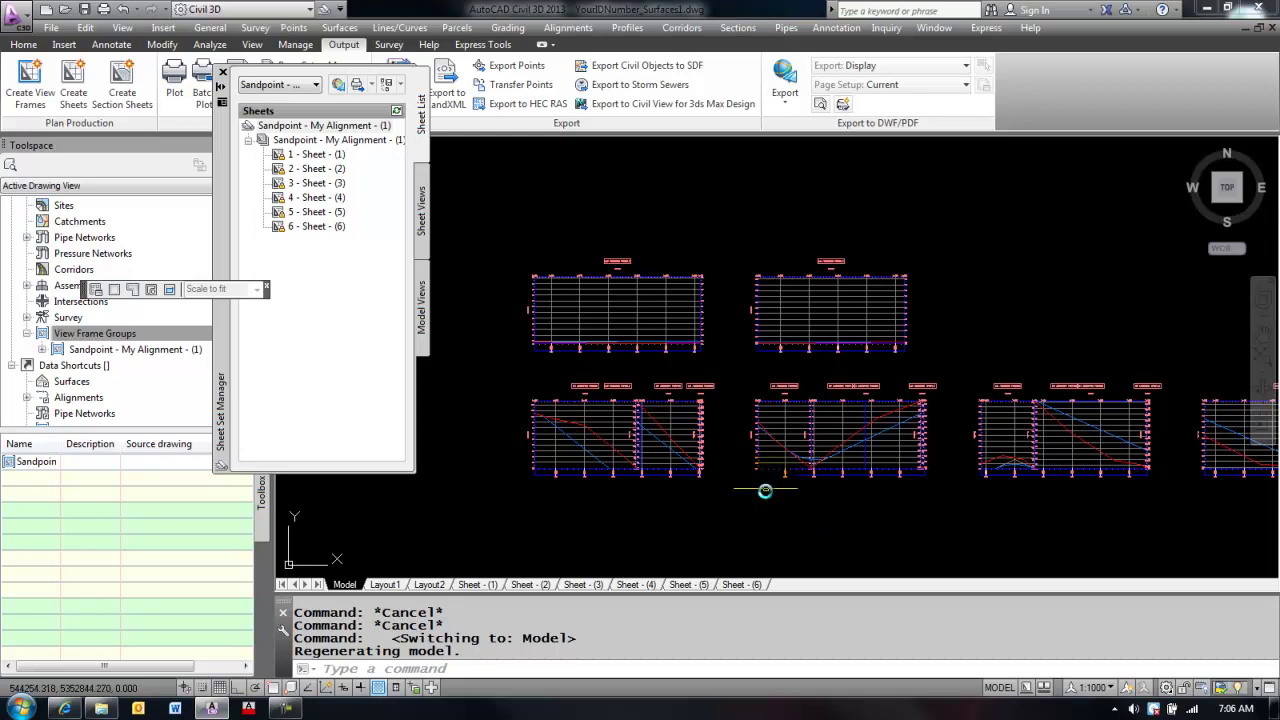
Step: Switch to Sheet - (1) and zoom around its plan, profile grid and title block
click(474, 586)
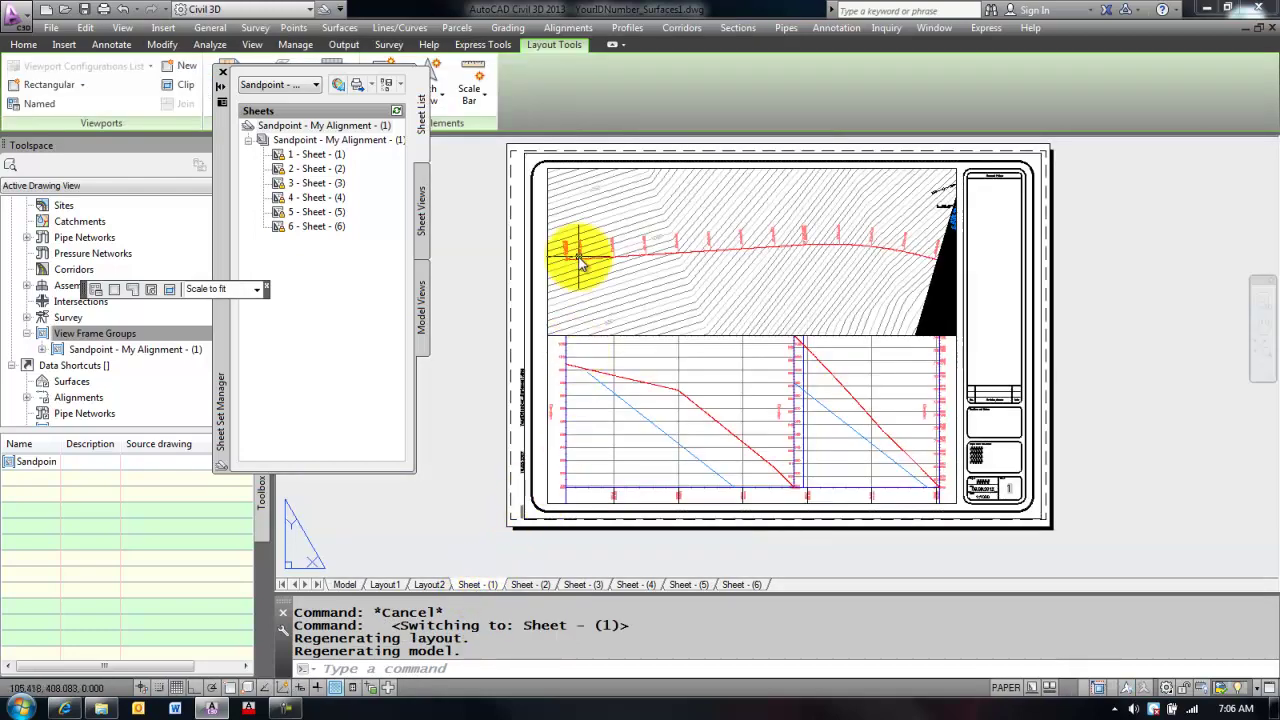
scroll(575, 255, up, 4)
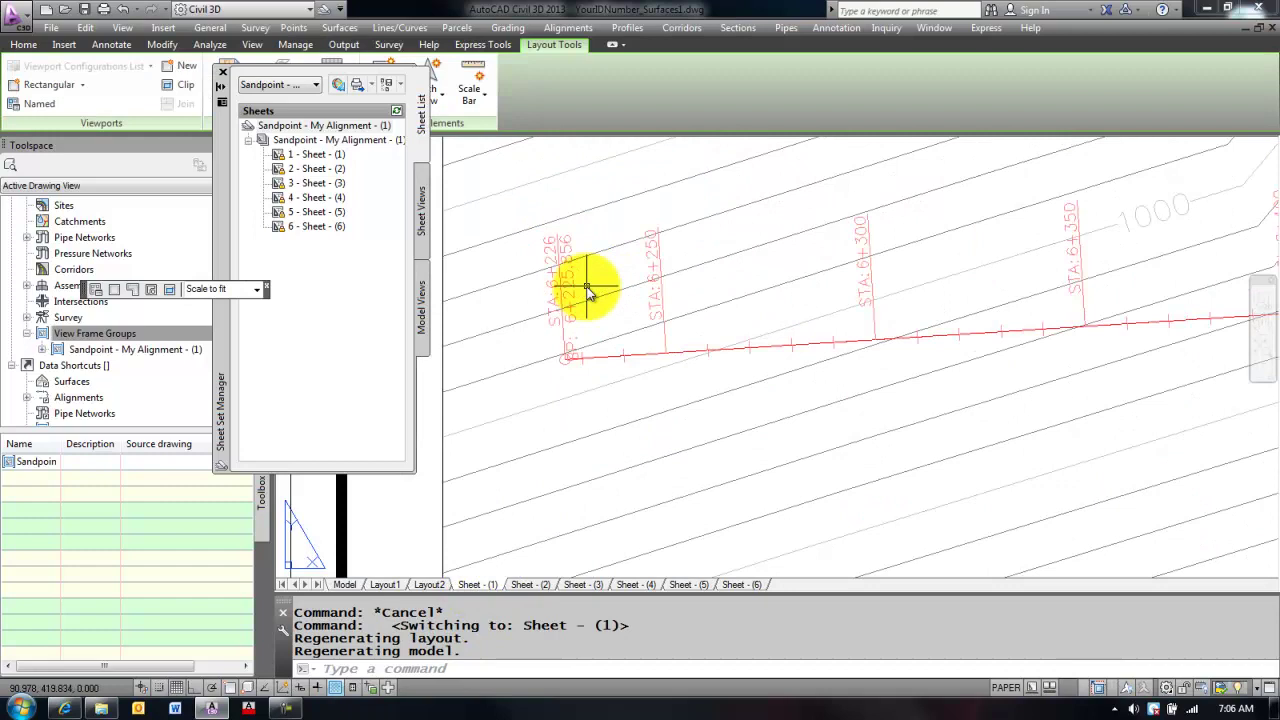
scroll(588, 290, up, 2)
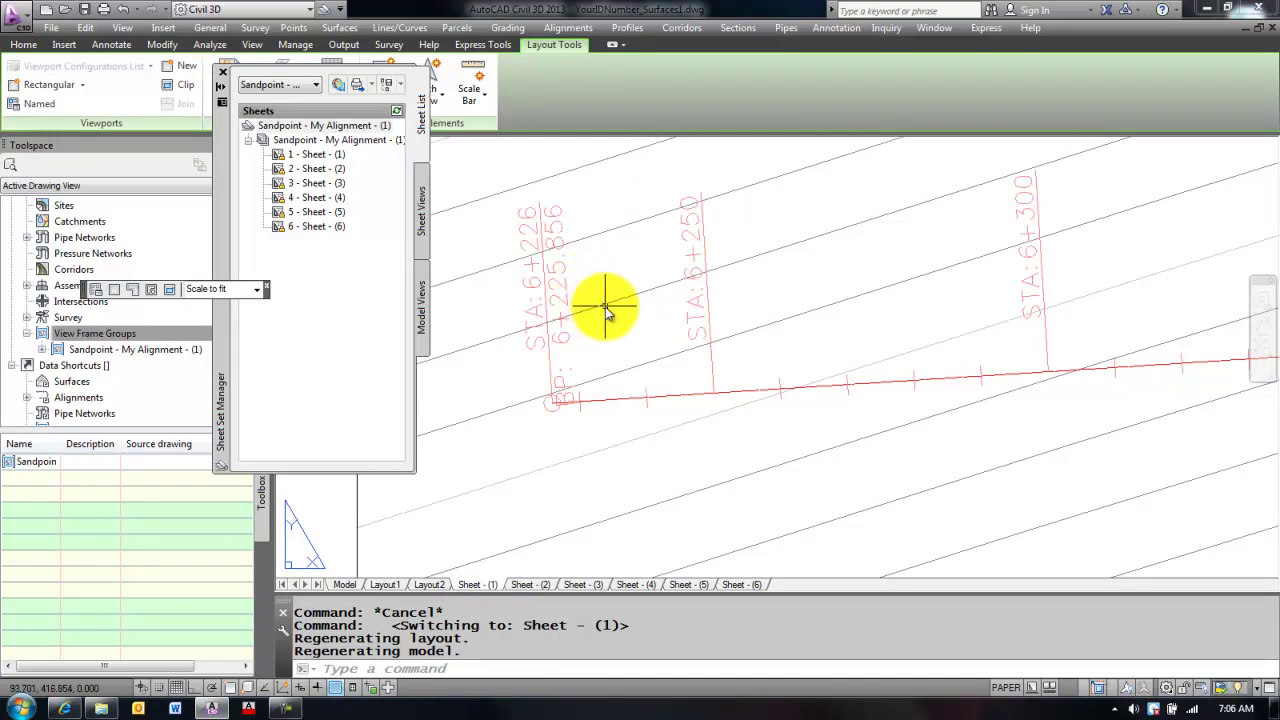
scroll(605, 311, down, 3)
scroll(629, 420, up, 3)
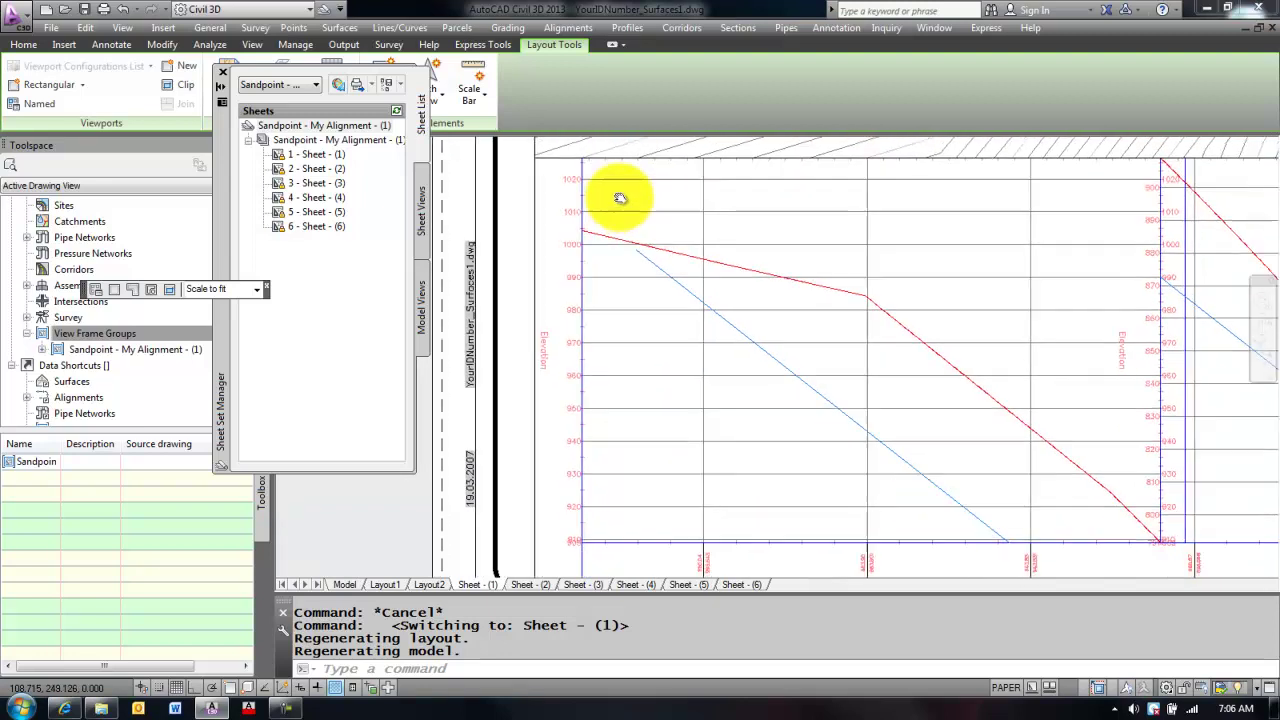
scroll(620, 198, down, 2)
scroll(620, 371, up, 2)
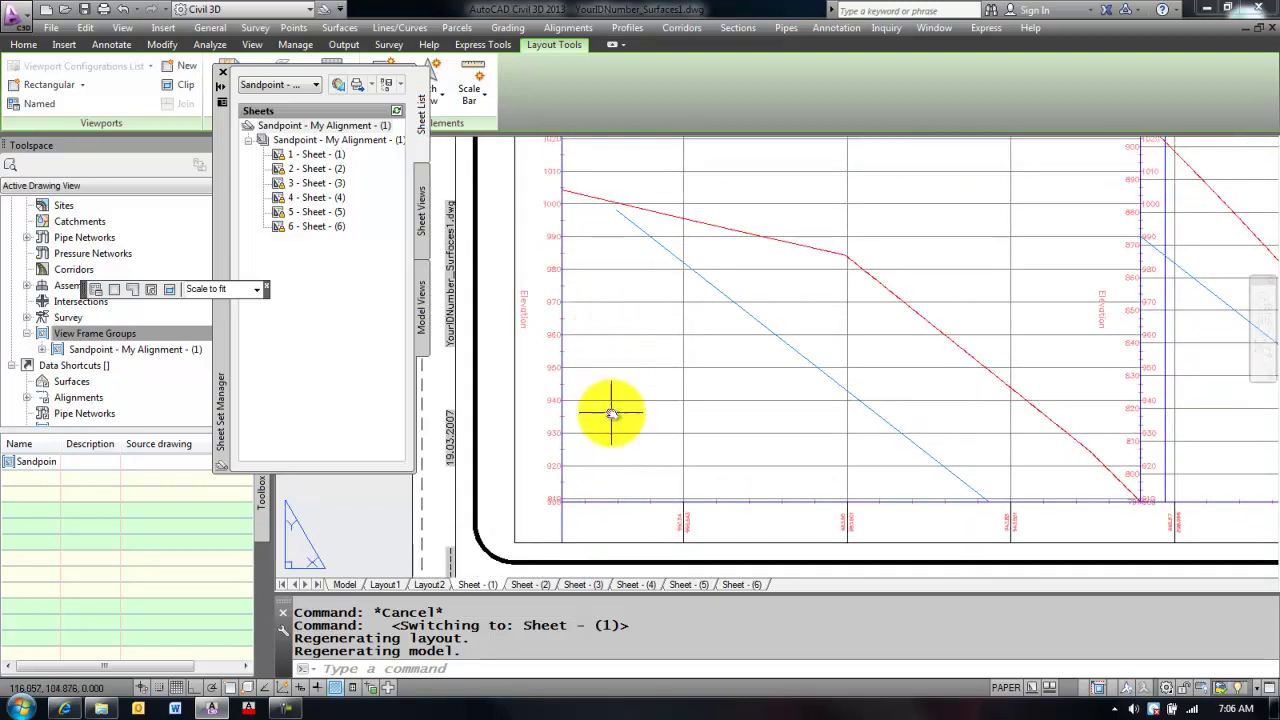
middle_drag(634, 477, 683, 430)
scroll(620, 449, up, 3)
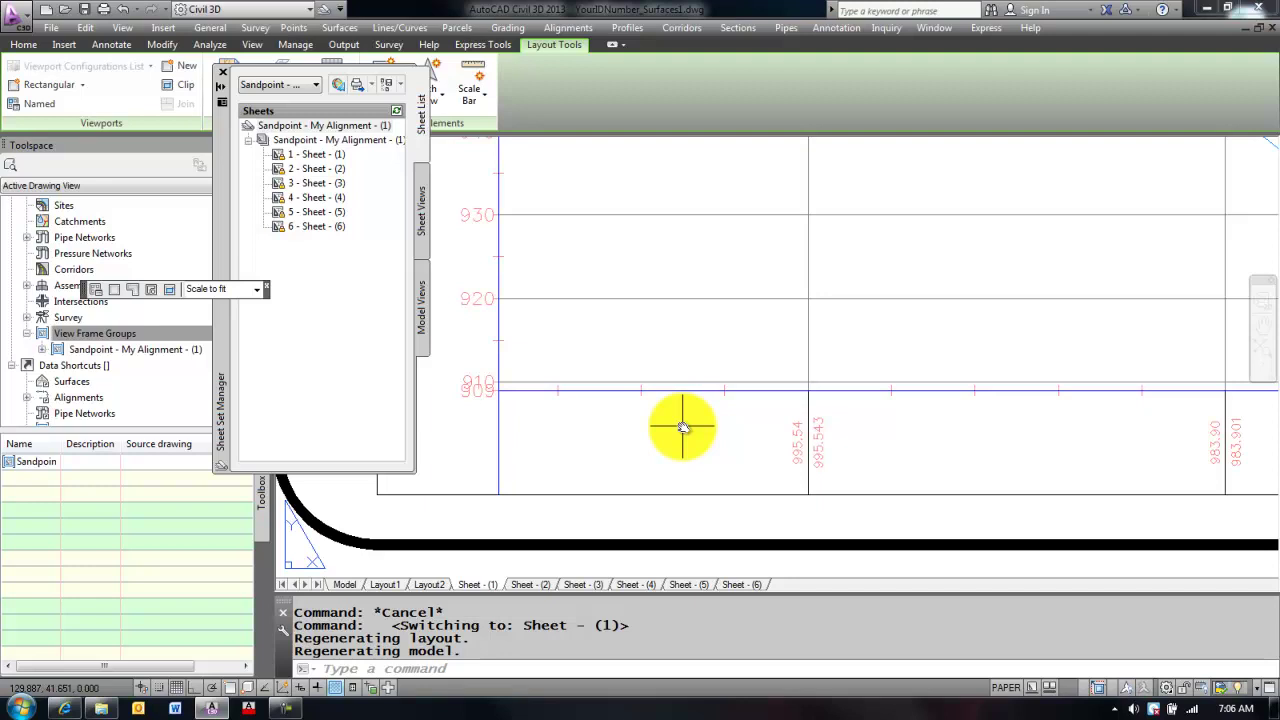
scroll(682, 427, down, 5)
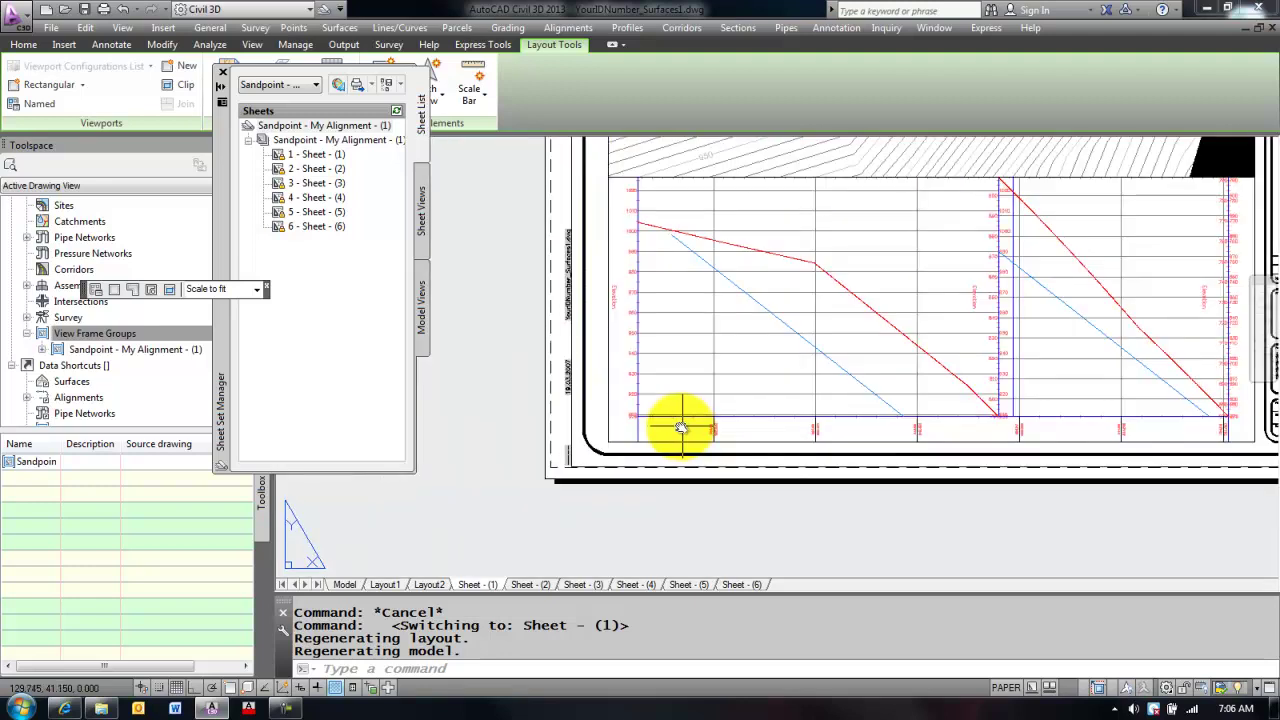
middle_drag(681, 428, 571, 409)
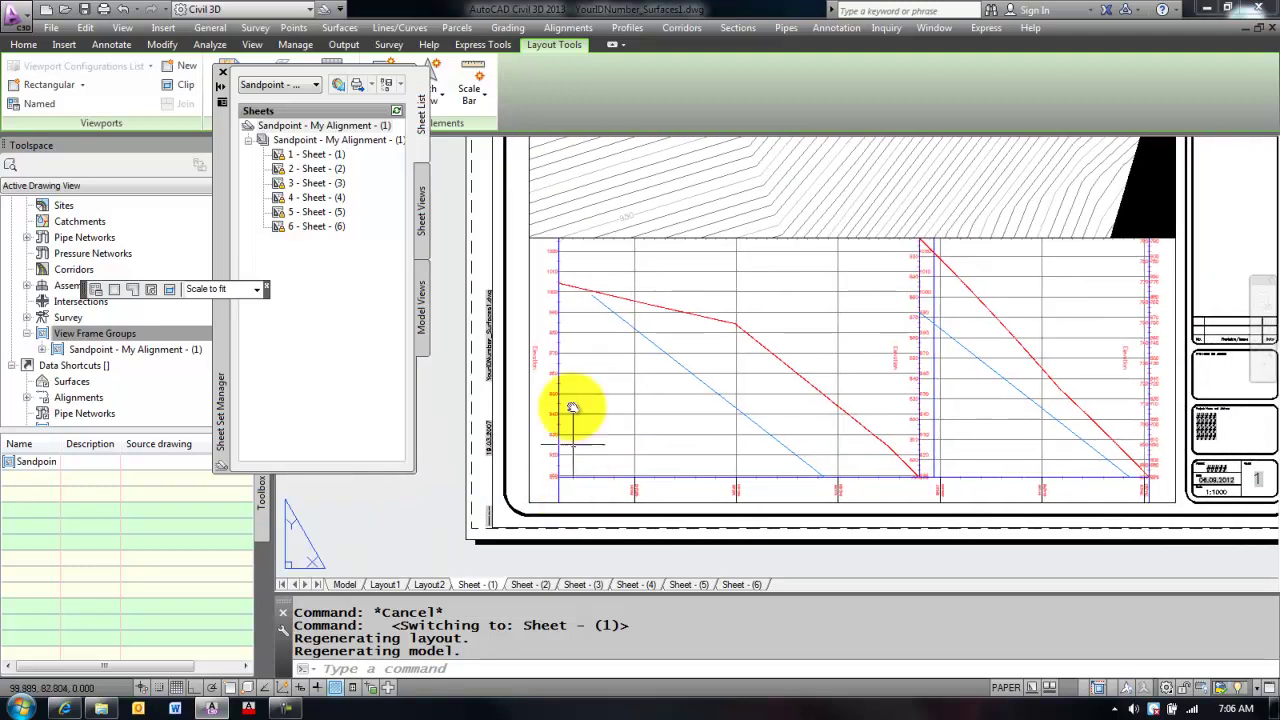
Step: Activate the Sheet - (1) profile viewport and shift the profile up to reveal its bottom station labels
double_click(570, 270)
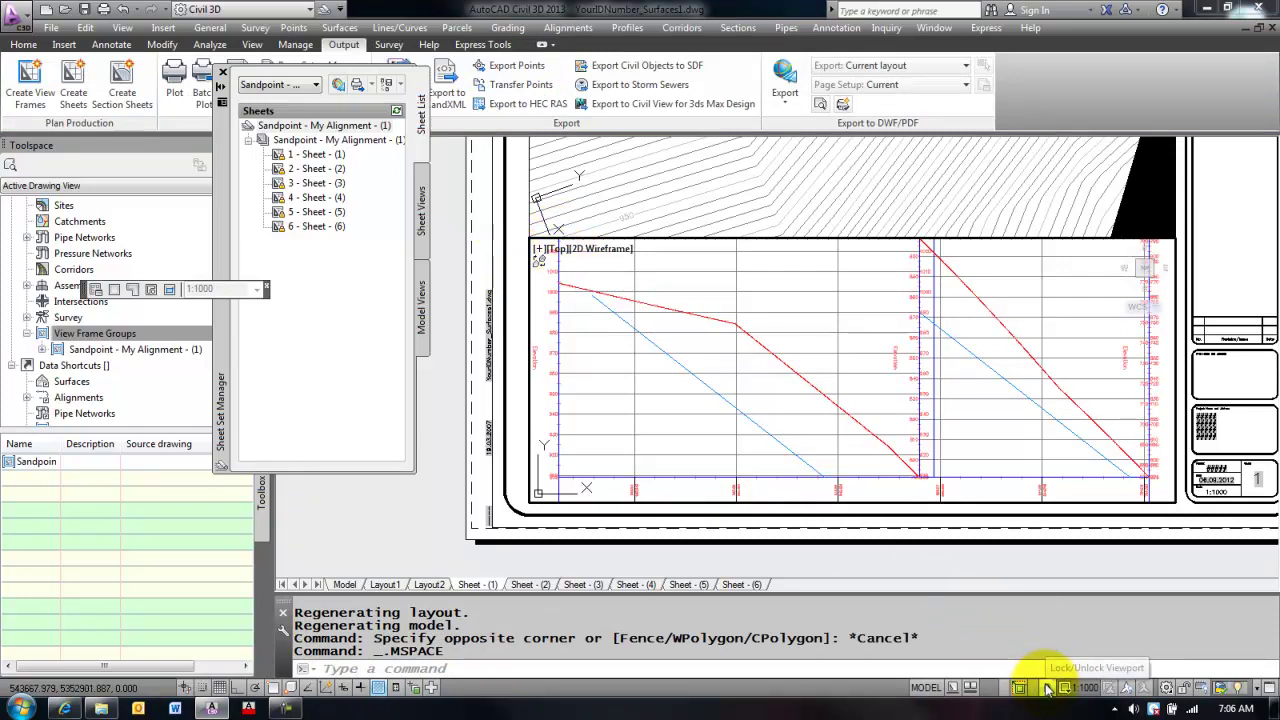
middle_drag(851, 434, 857, 421)
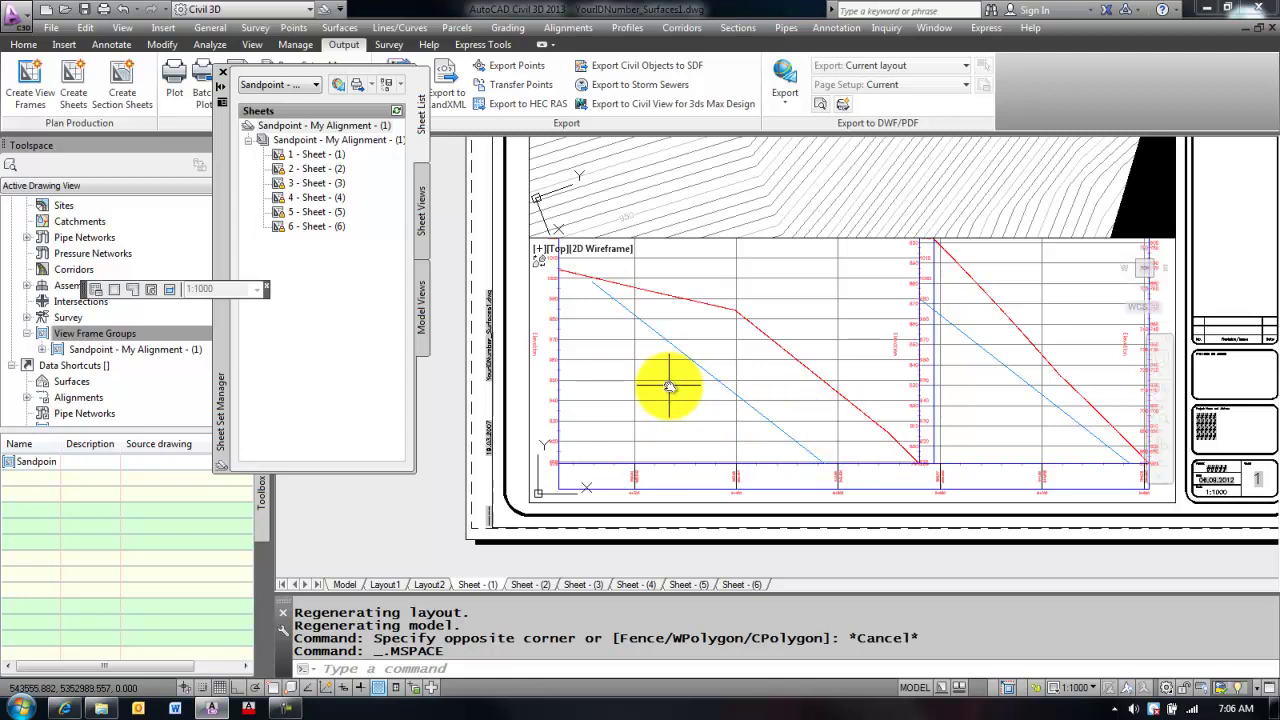
Step: Return to paper space, select the profile viewport and try a first stretch of its top-left corner
double_click(660, 553)
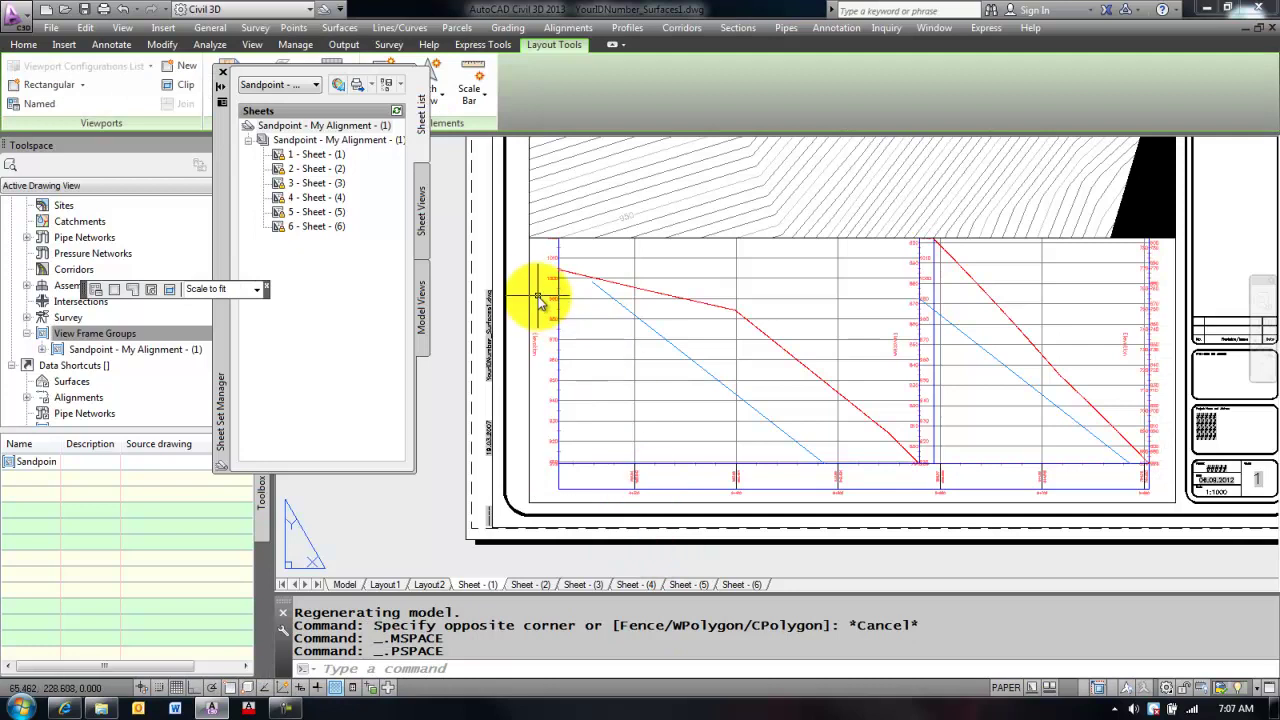
middle_drag(527, 290, 522, 355)
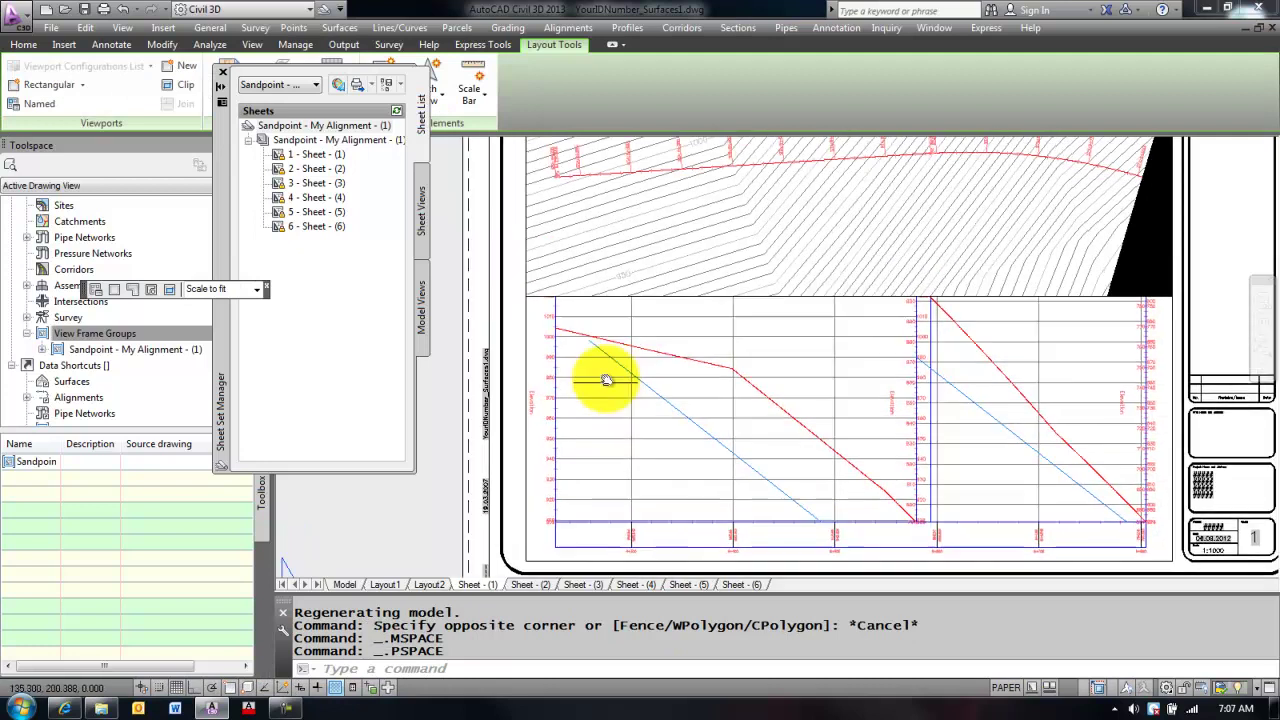
click(521, 330)
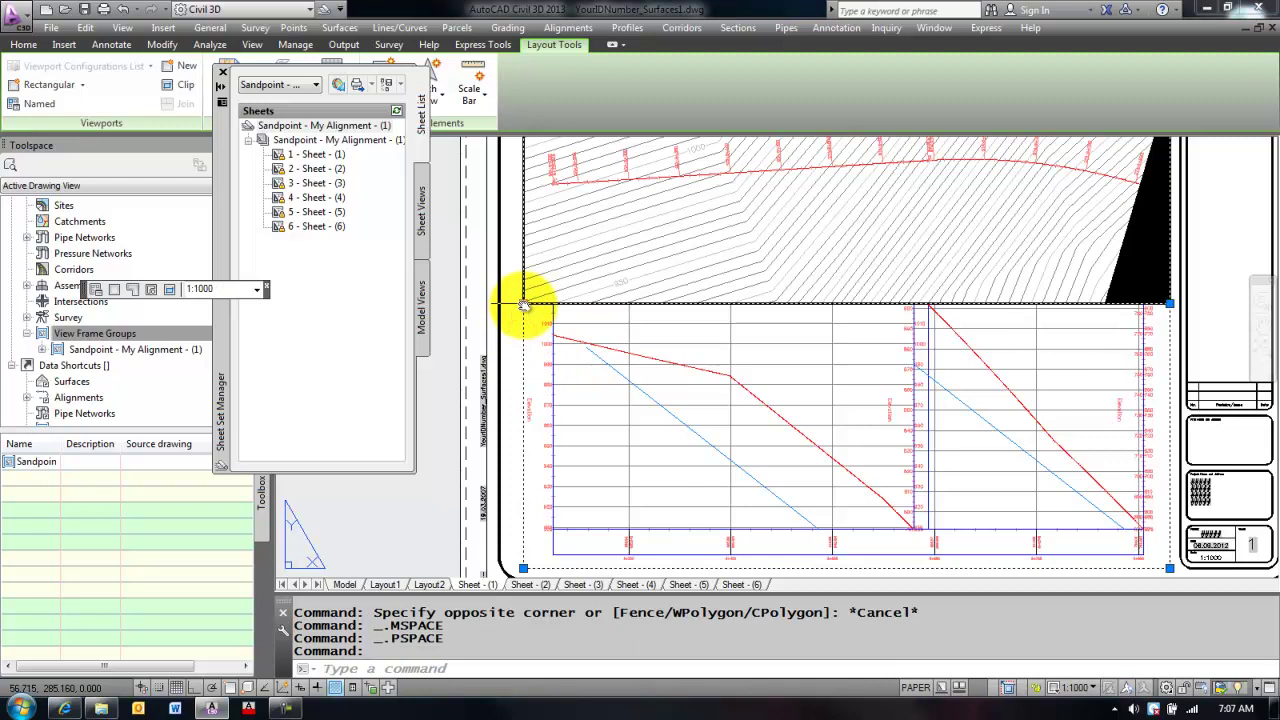
click(522, 303)
click(523, 286)
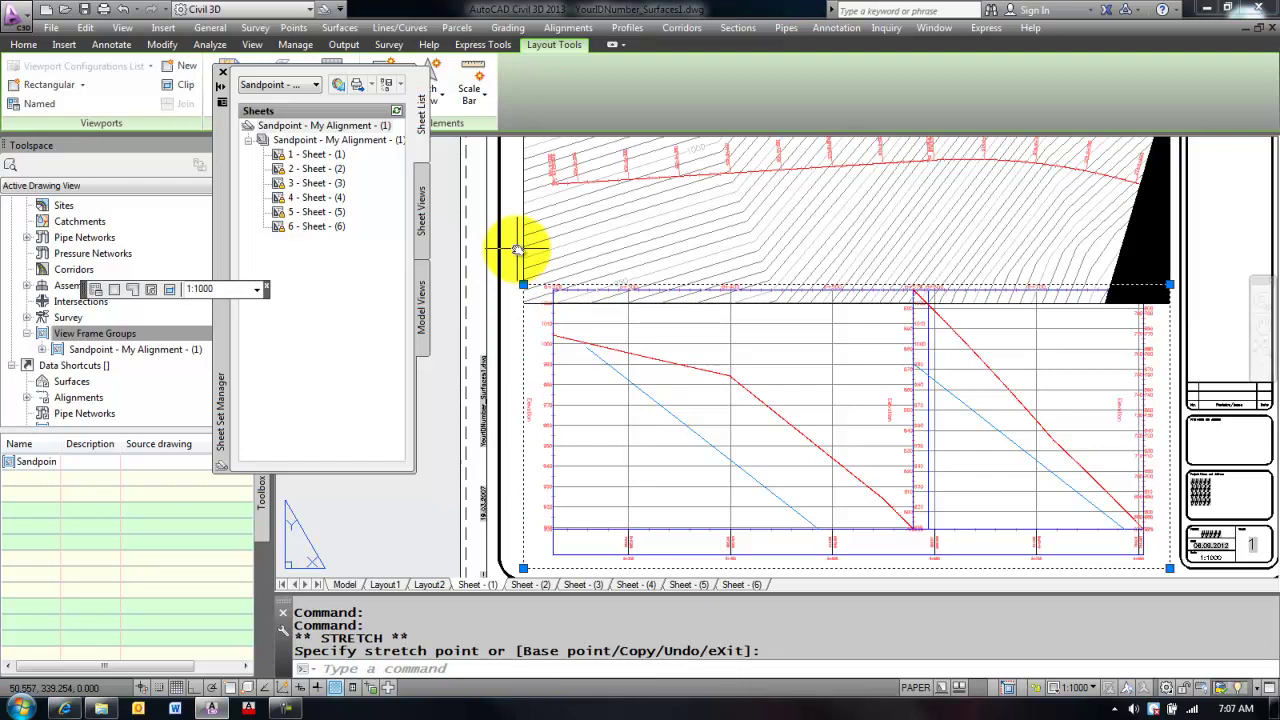
key(Escape)
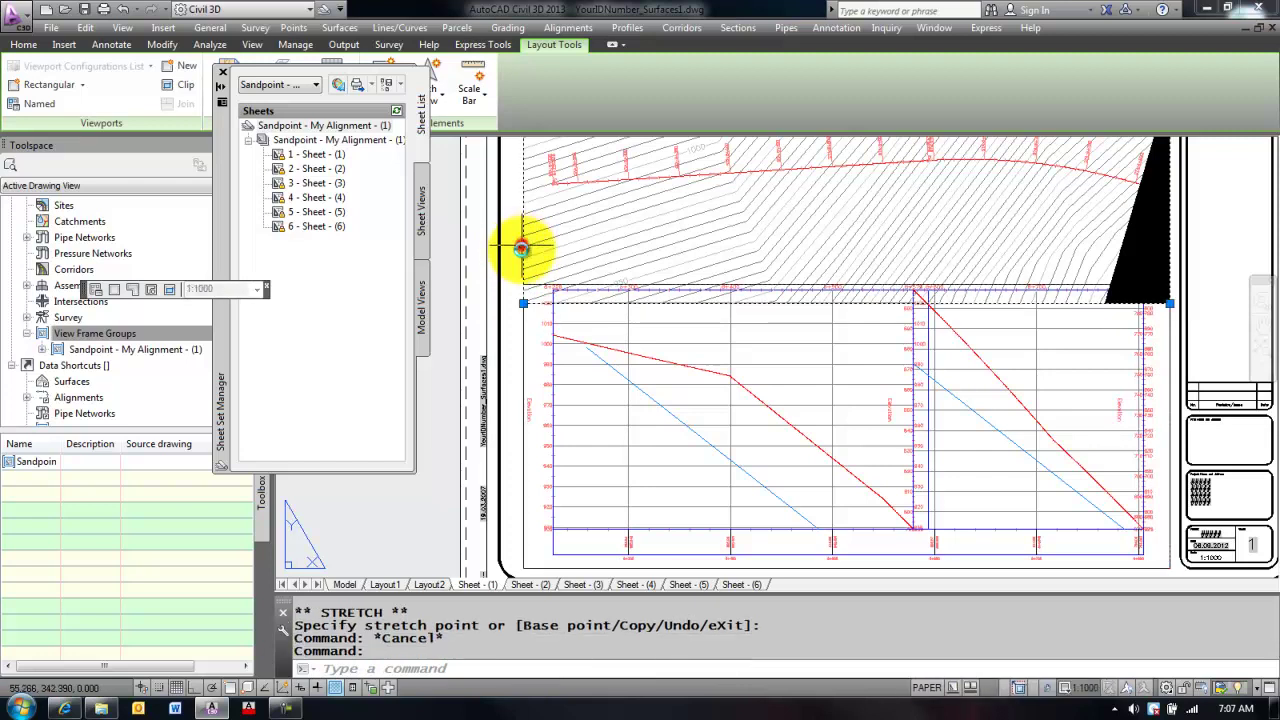
Step: Stretch the profile viewport's top-left corner up to the plan viewport and review the result
click(523, 303)
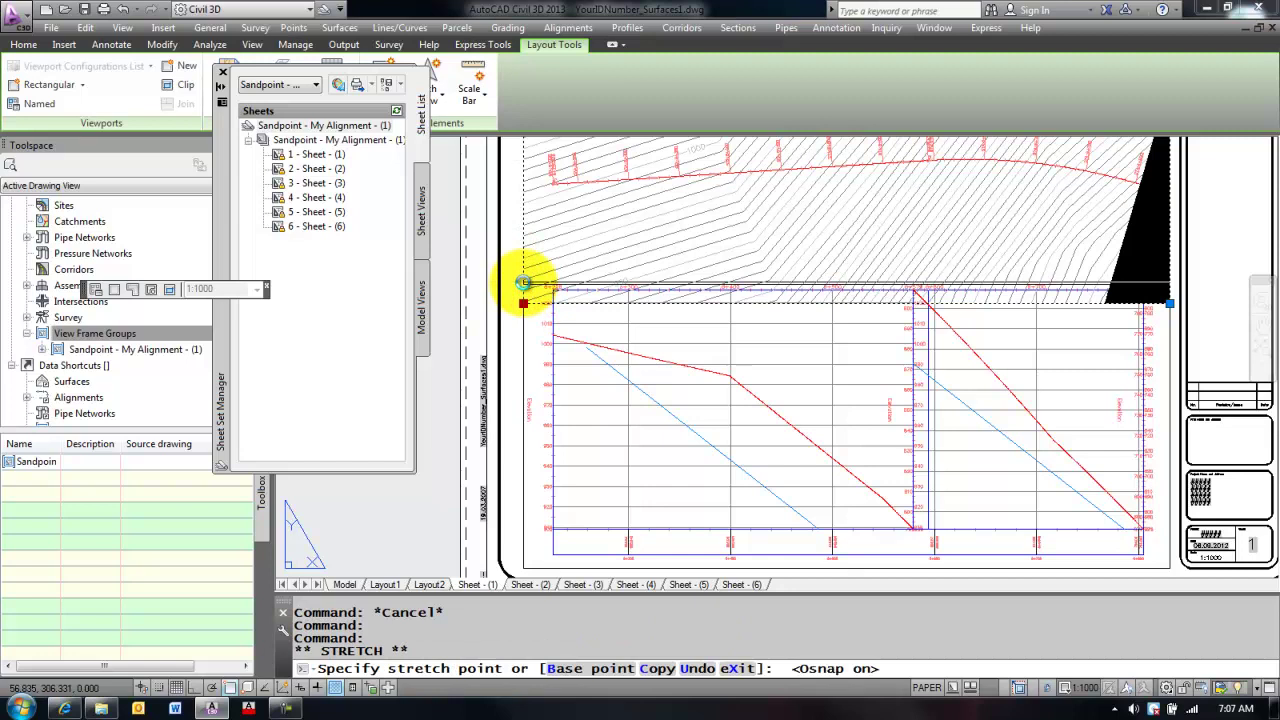
click(523, 282)
key(Escape)
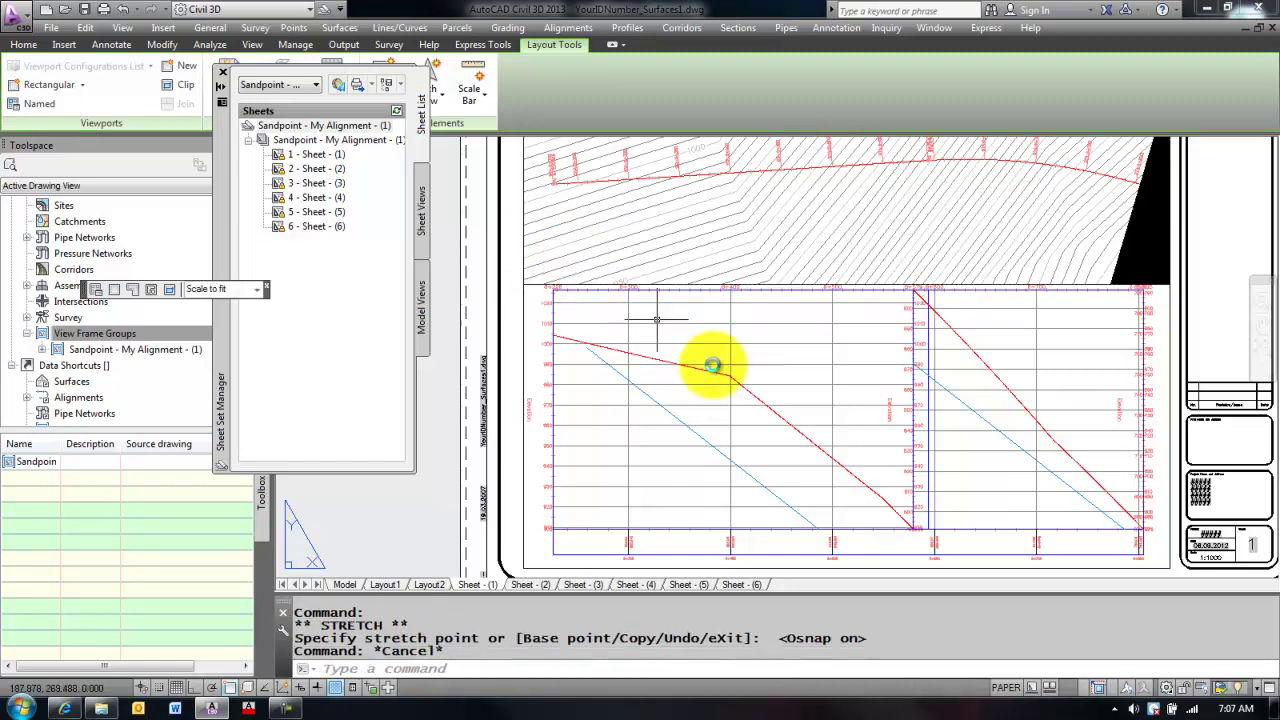
scroll(606, 495, up, 6)
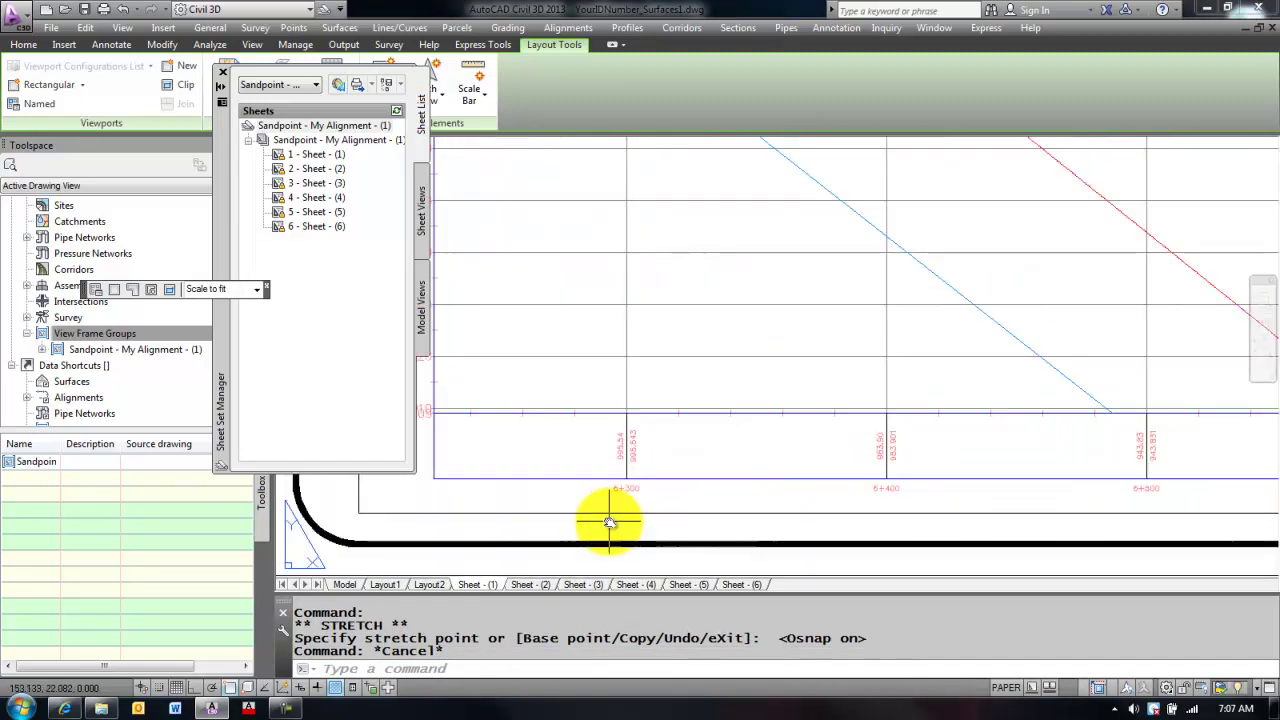
scroll(771, 491, up, 2)
scroll(800, 494, down, 2)
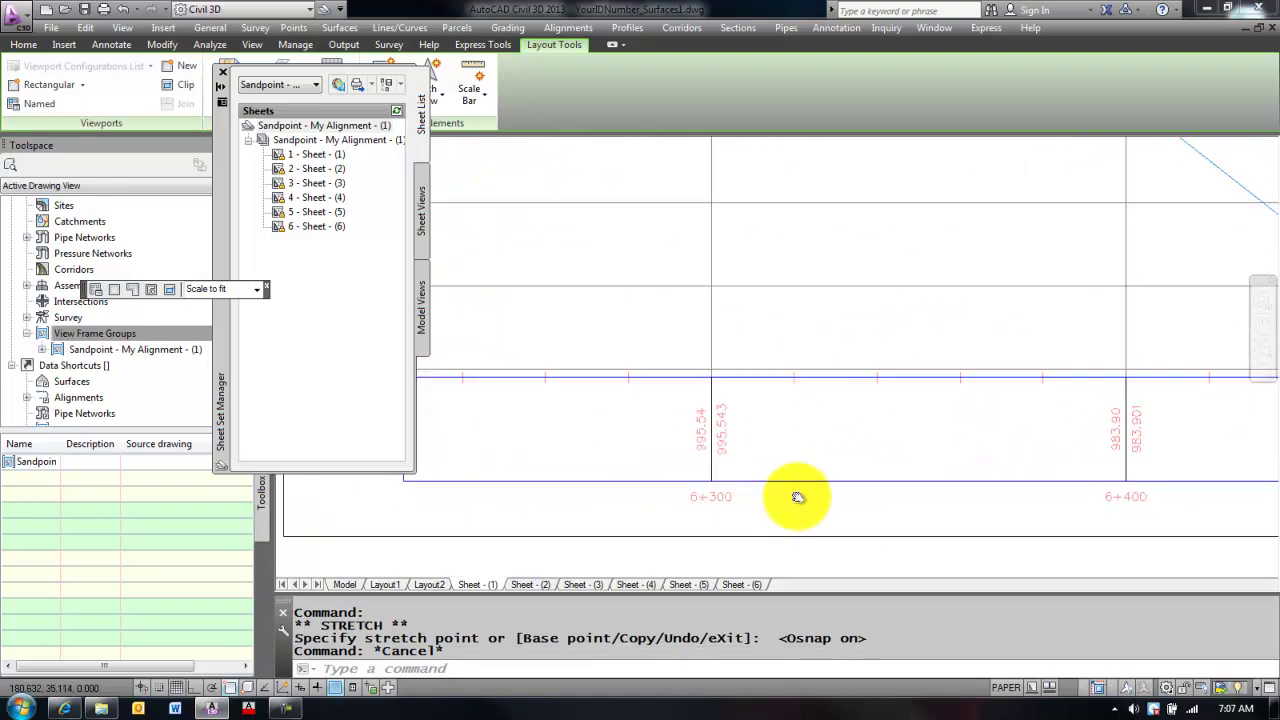
scroll(760, 455, down, 5)
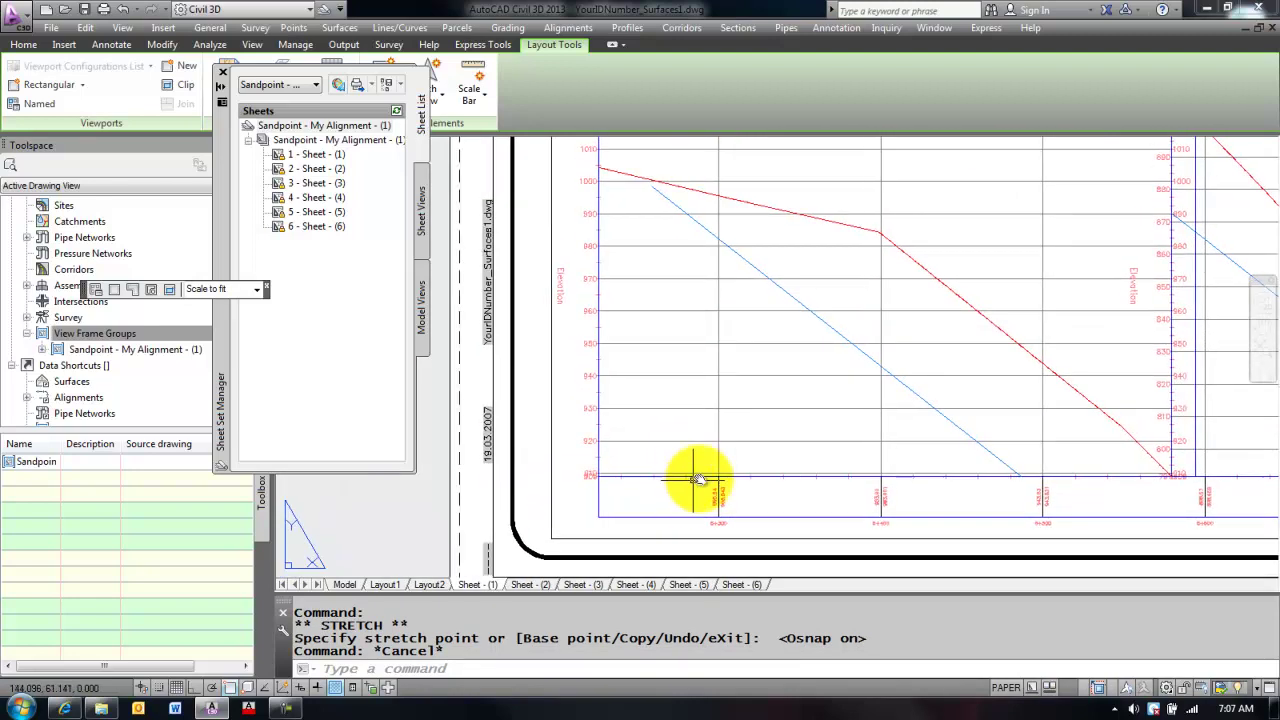
scroll(655, 541, down, 4)
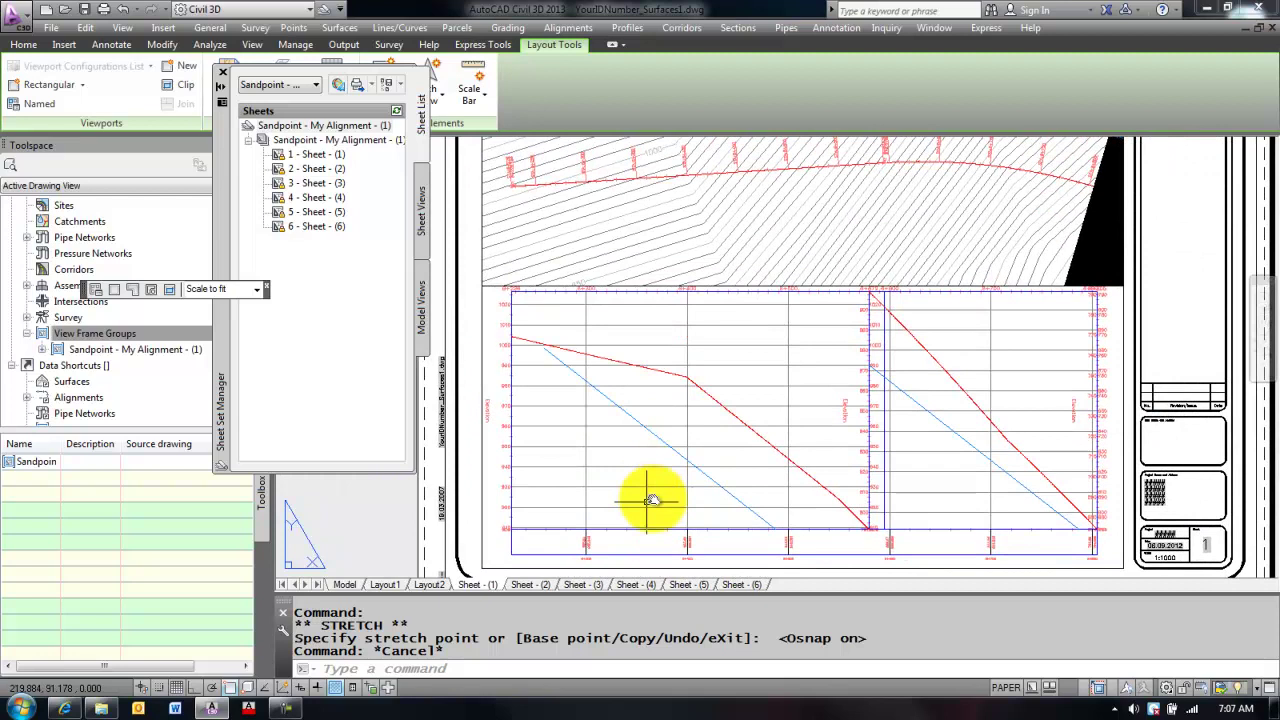
Step: On Sheet - (2), move the profile viewport's lower-left corner slightly down with Osnap off
click(527, 585)
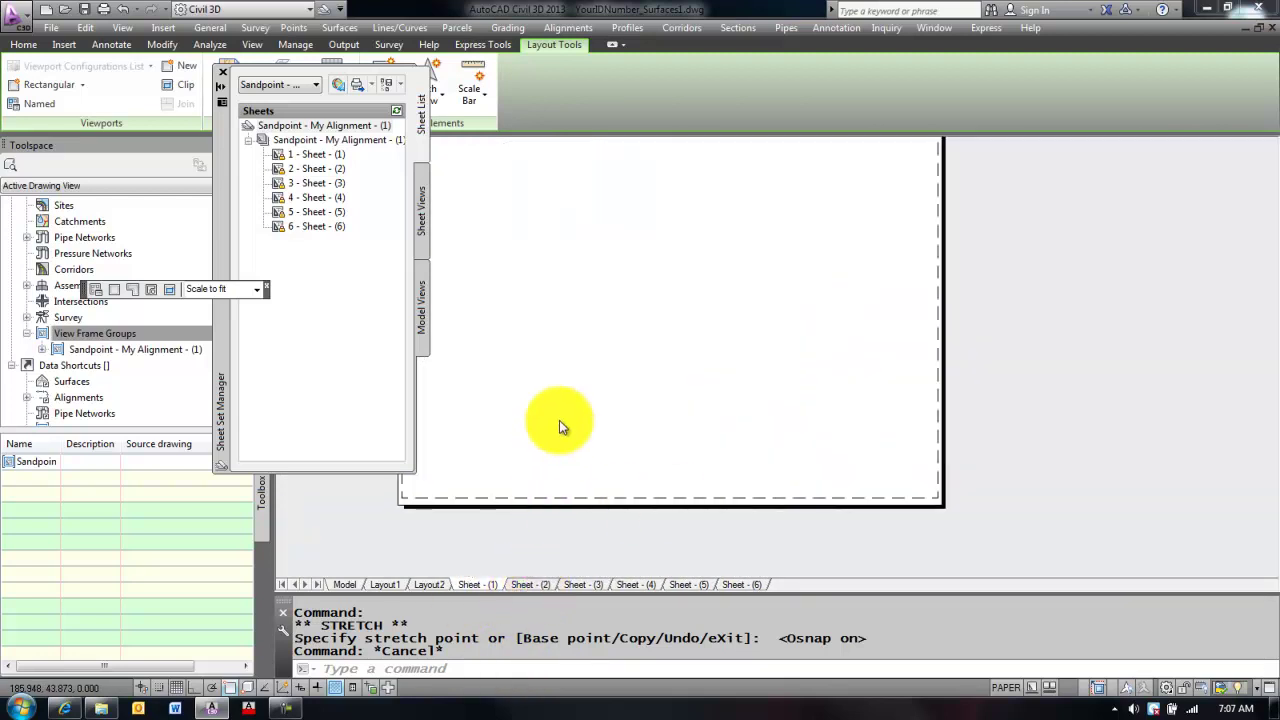
middle_drag(610, 472, 648, 476)
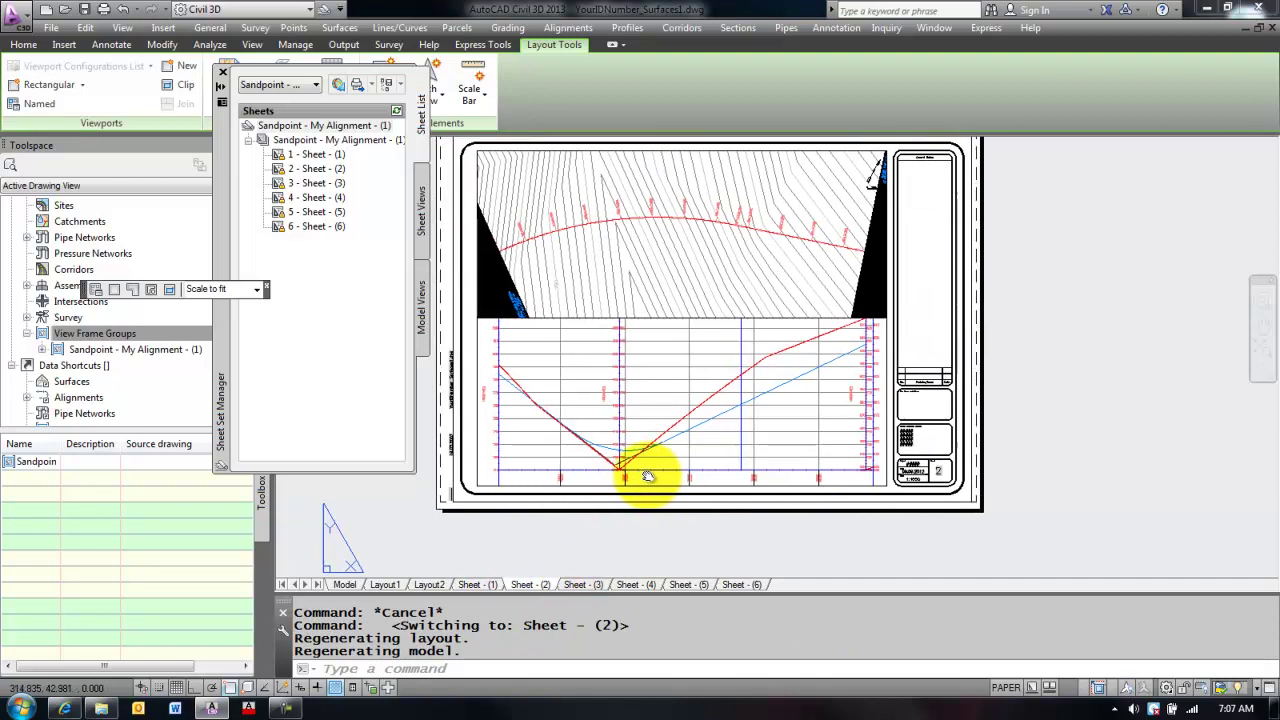
scroll(543, 465, up, 4)
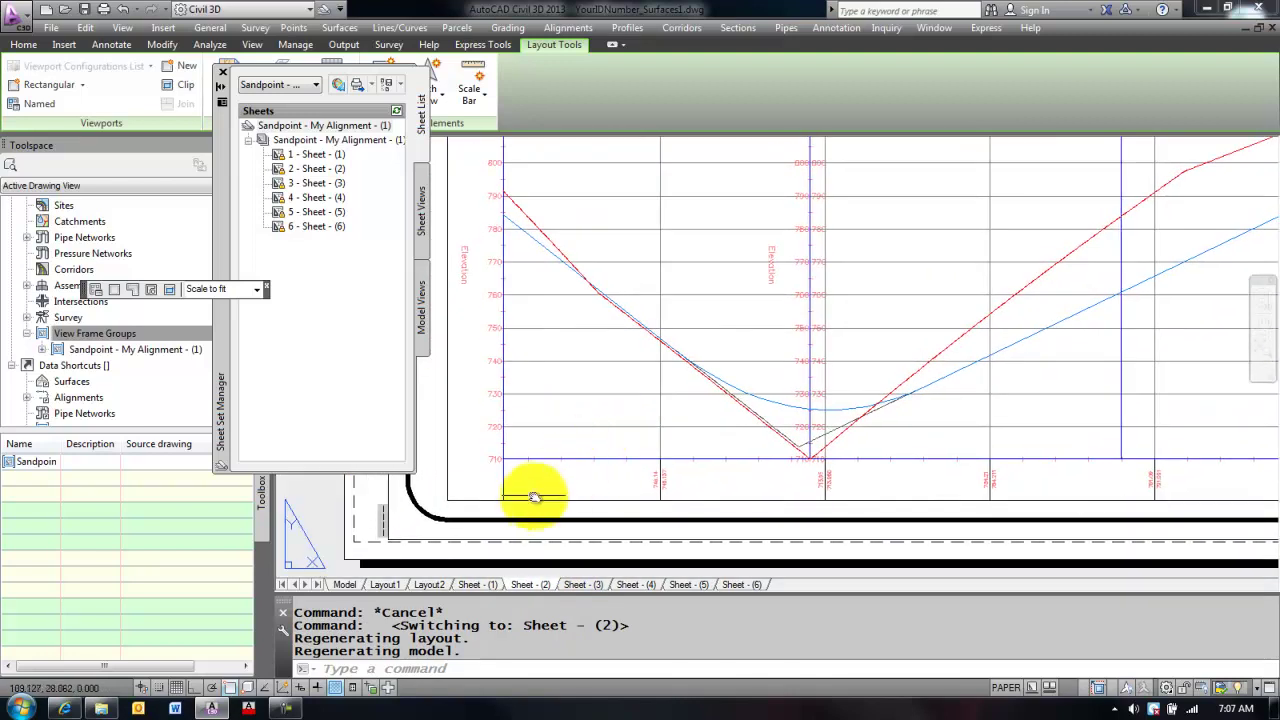
click(528, 500)
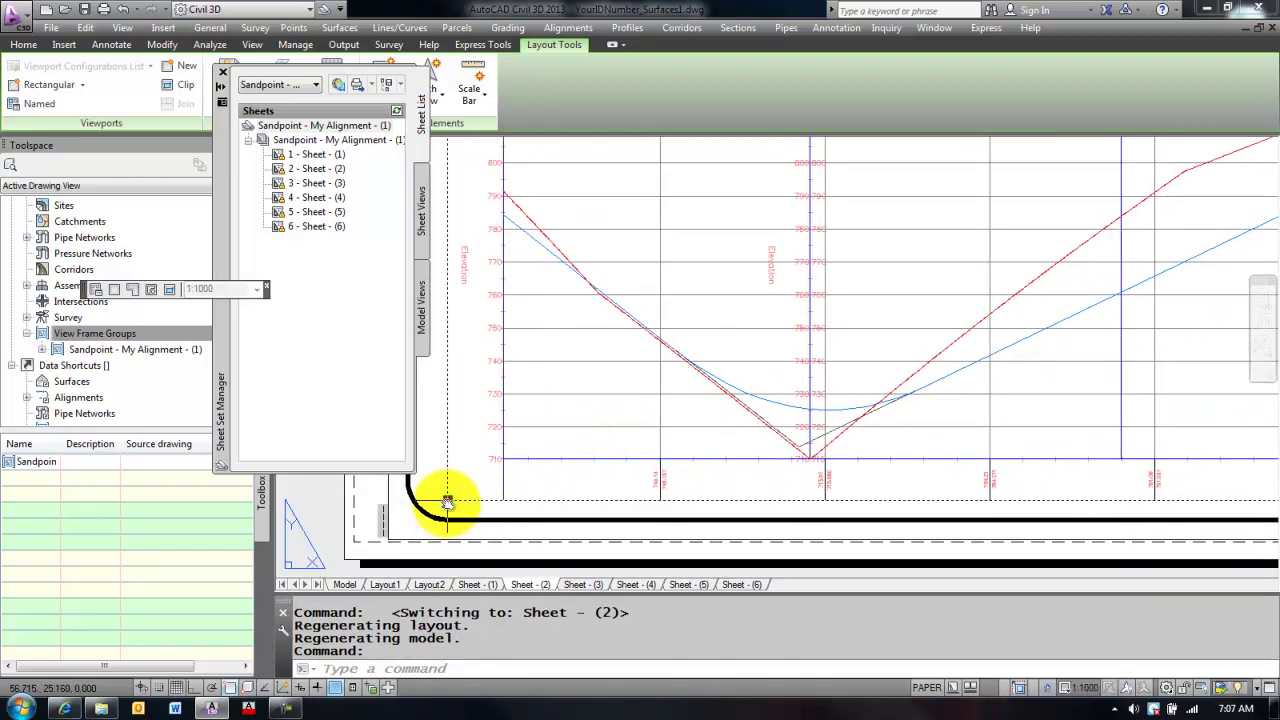
click(447, 502)
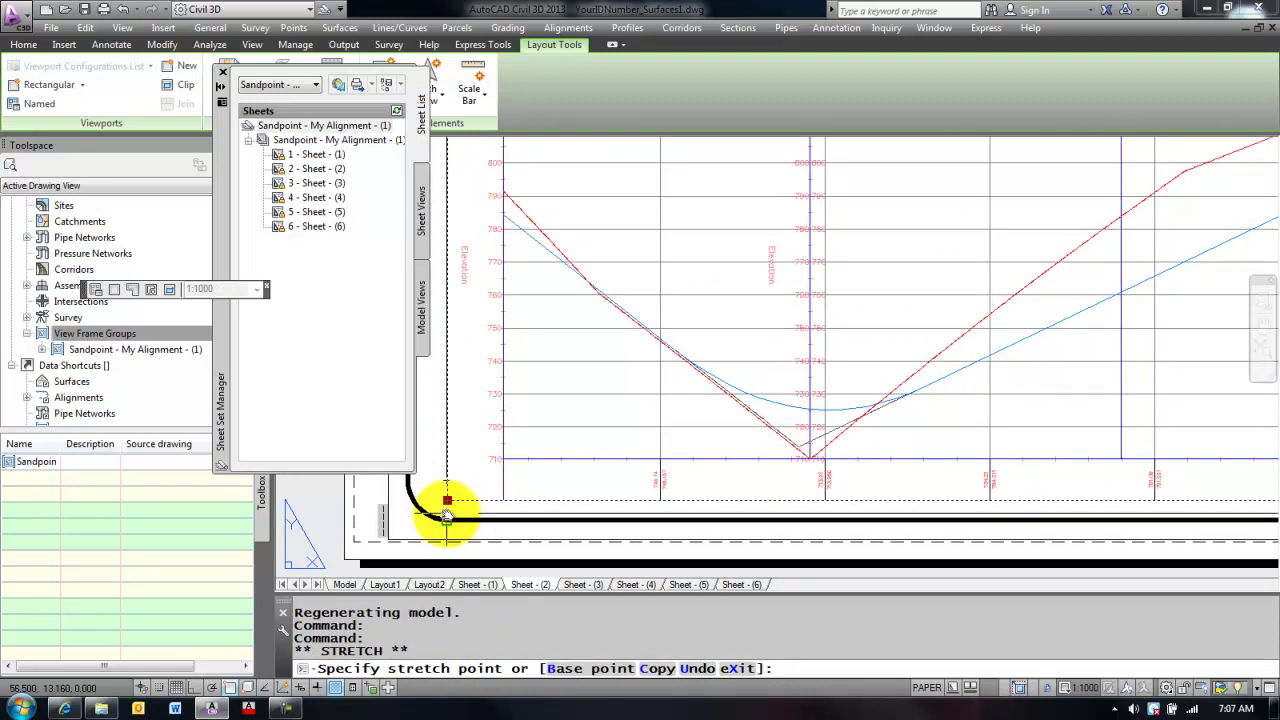
key(F3)
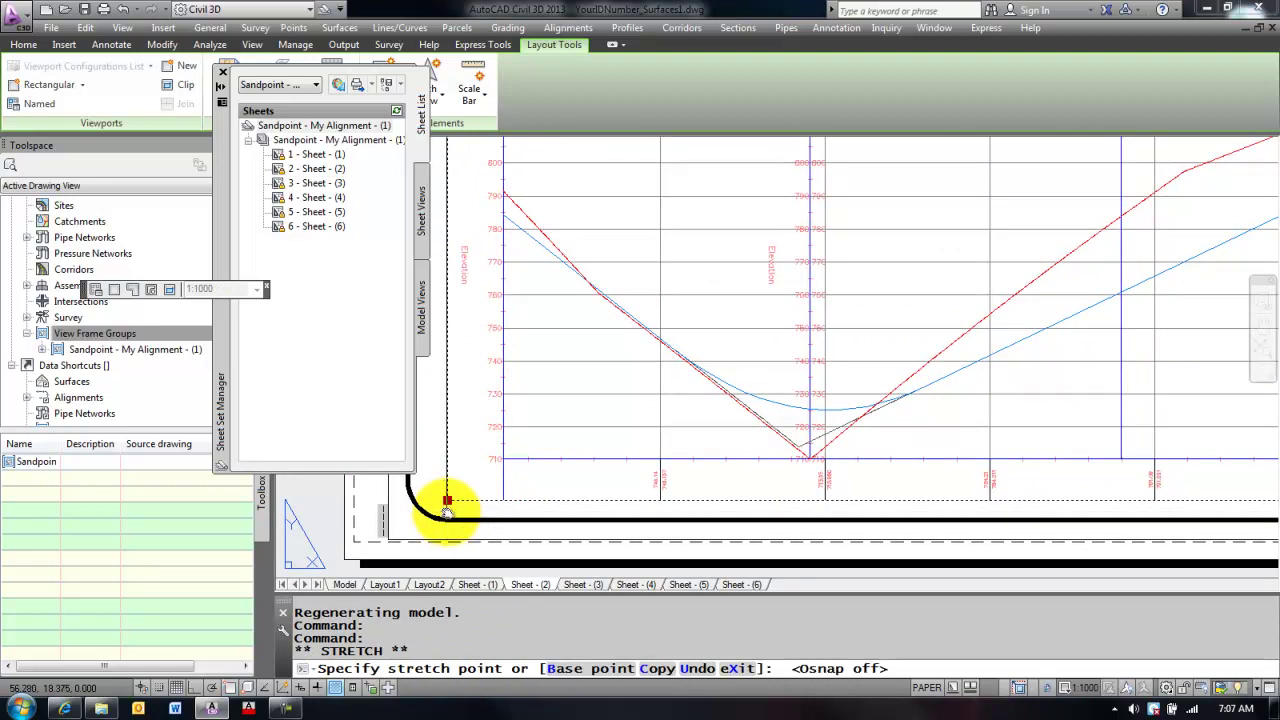
click(447, 511)
key(Escape)
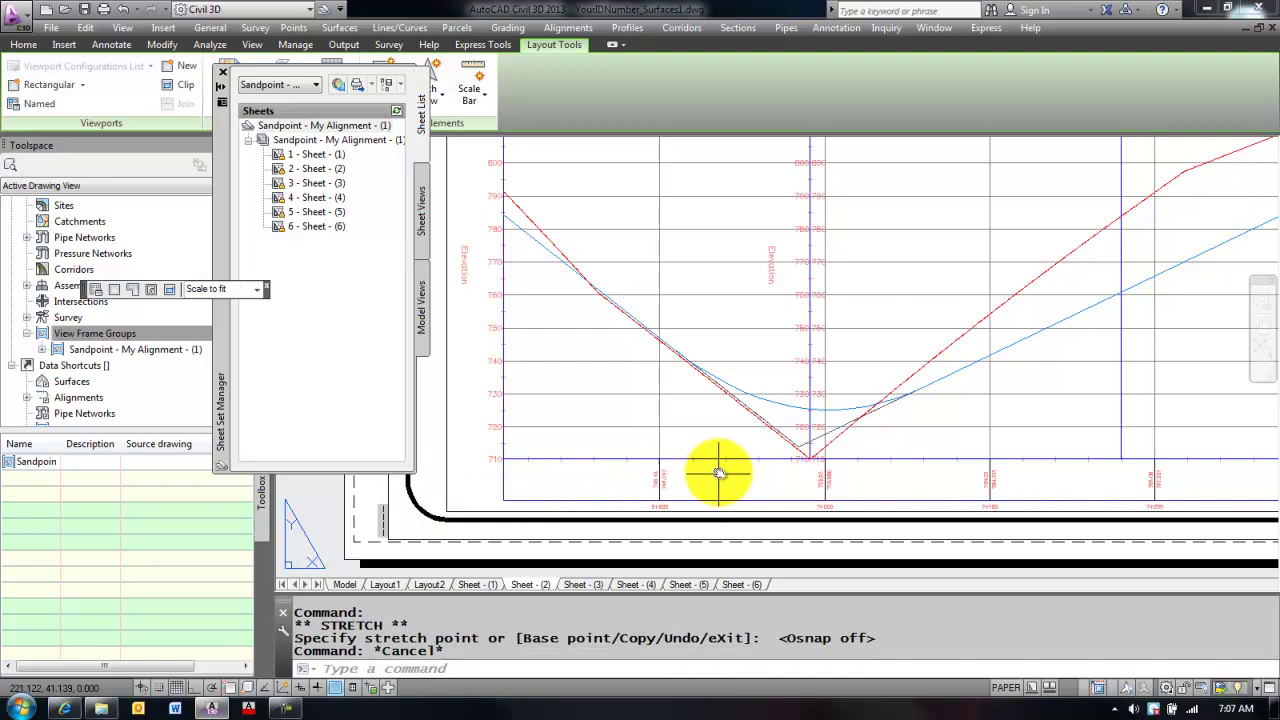
scroll(685, 505, up, 2)
scroll(684, 466, down, 3)
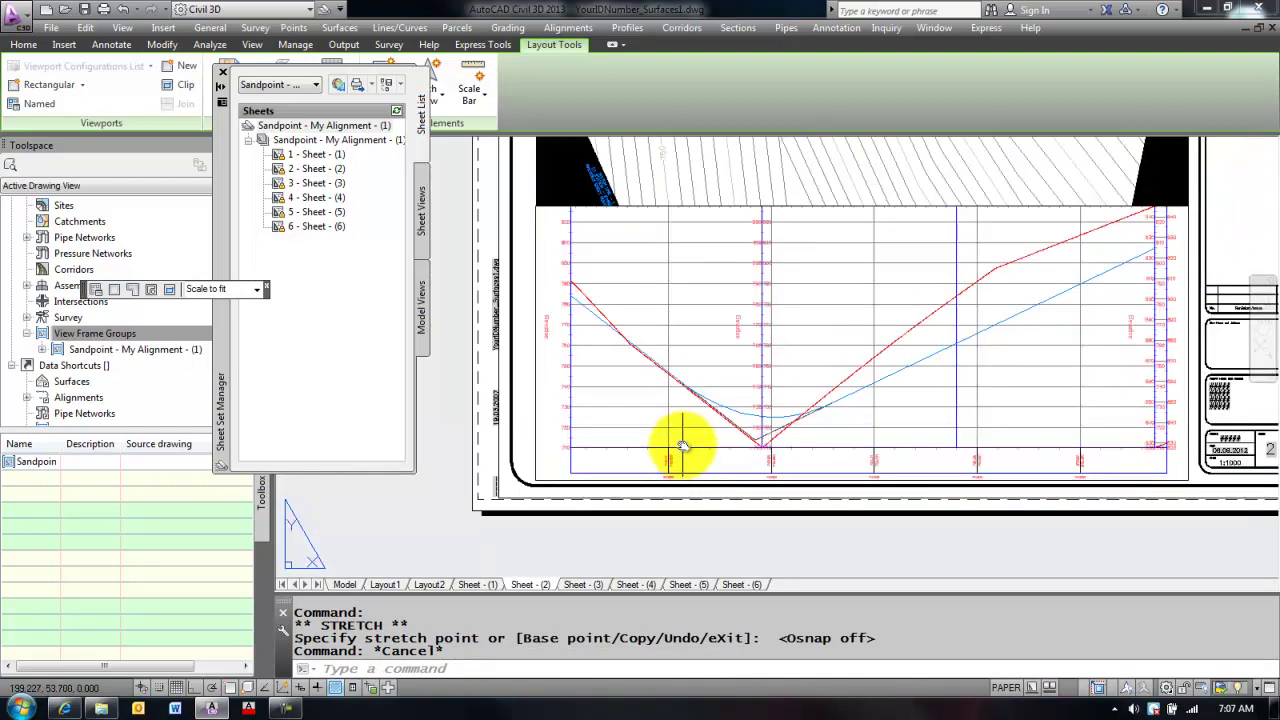
Step: Zoom over the Sheet - (3) plan and profile, then switch back to model space
click(580, 586)
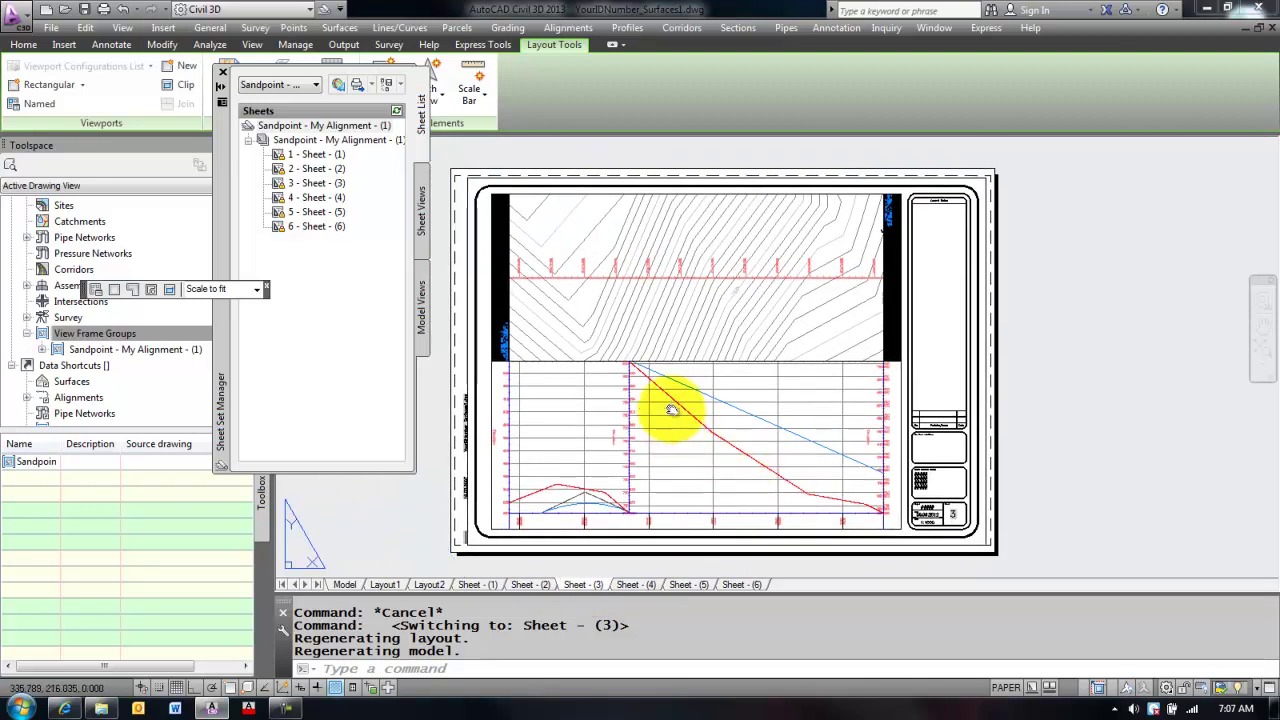
scroll(672, 410, up, 5)
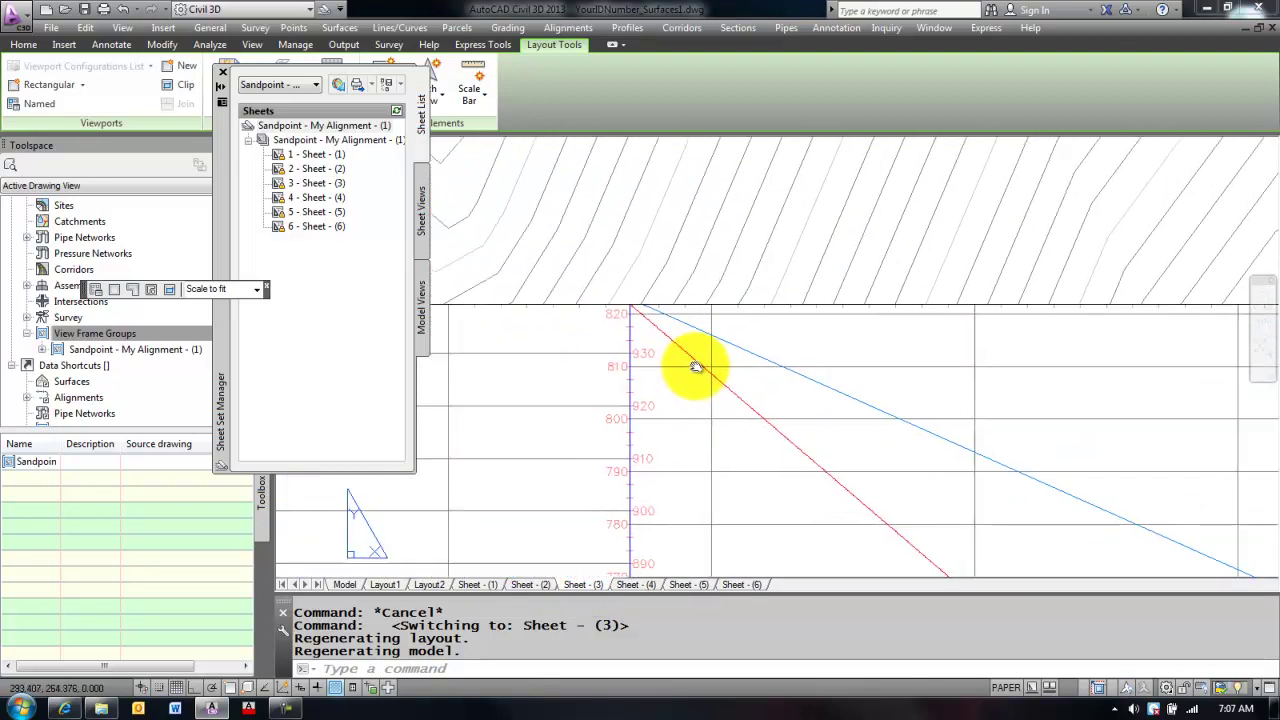
scroll(696, 367, down, 5)
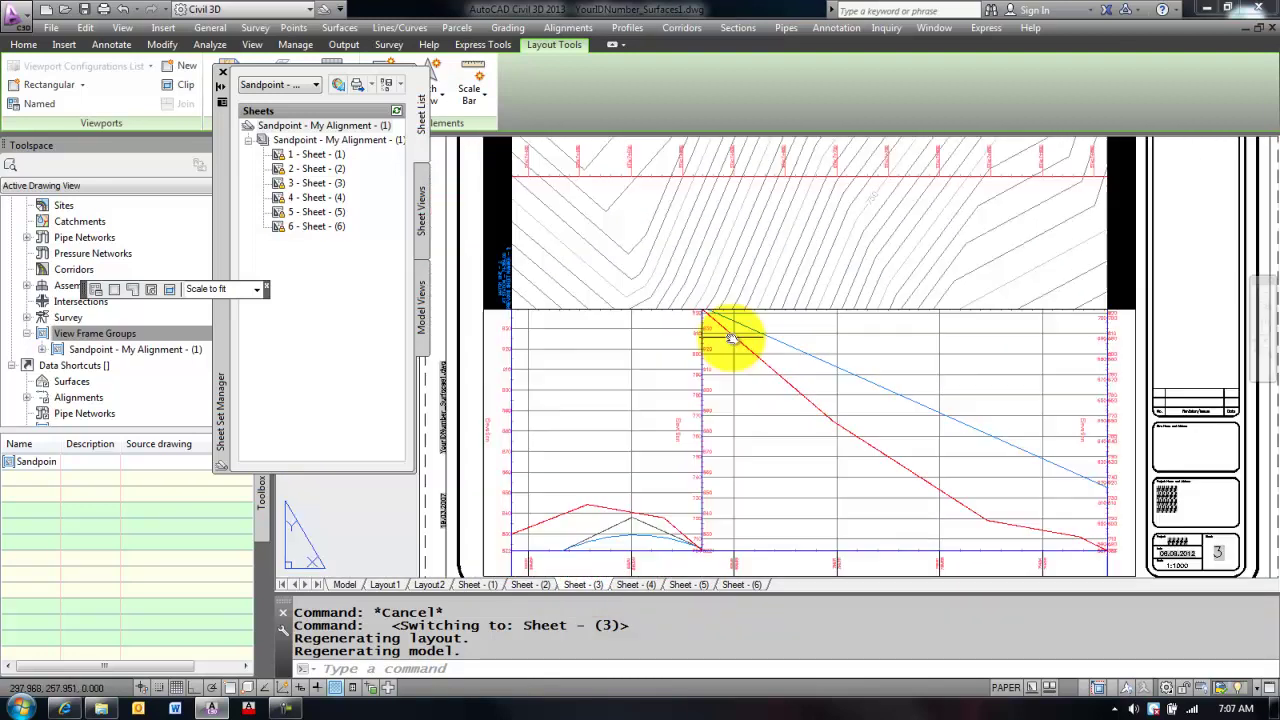
click(344, 585)
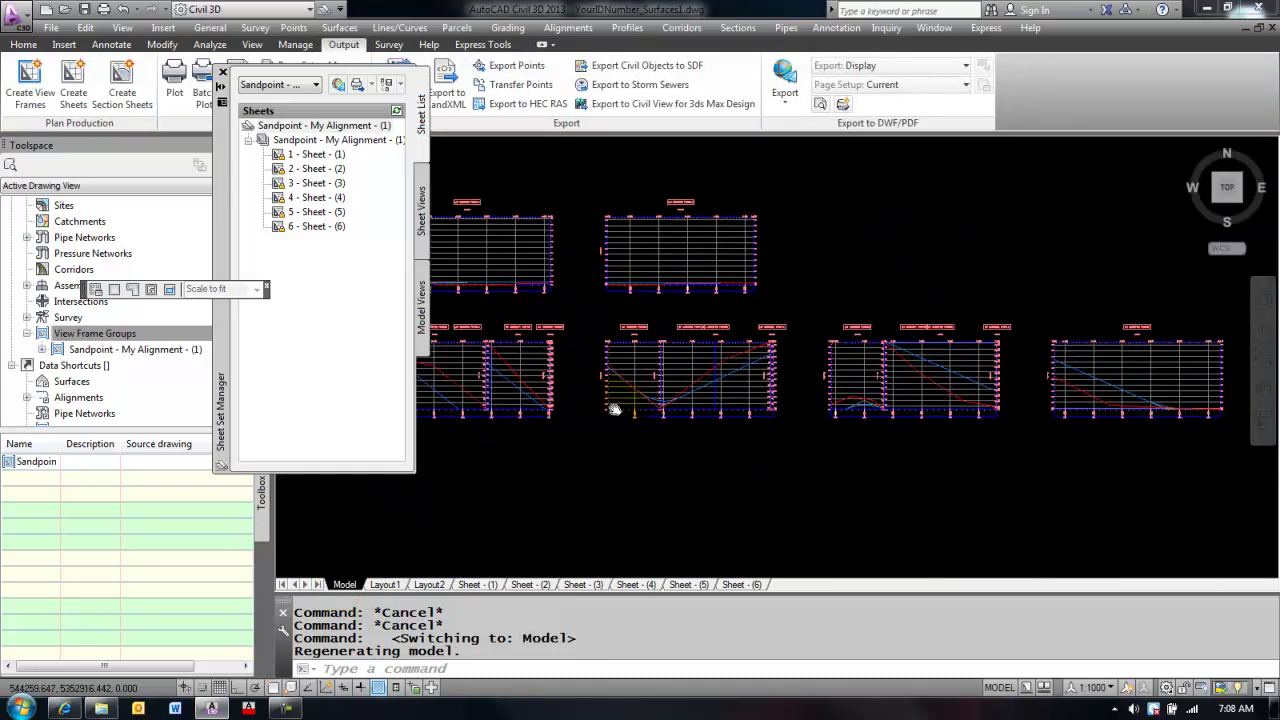
Step: Zoom and pan across the My Alignment profile views, selecting one to check its extent
scroll(870, 402, up, 5)
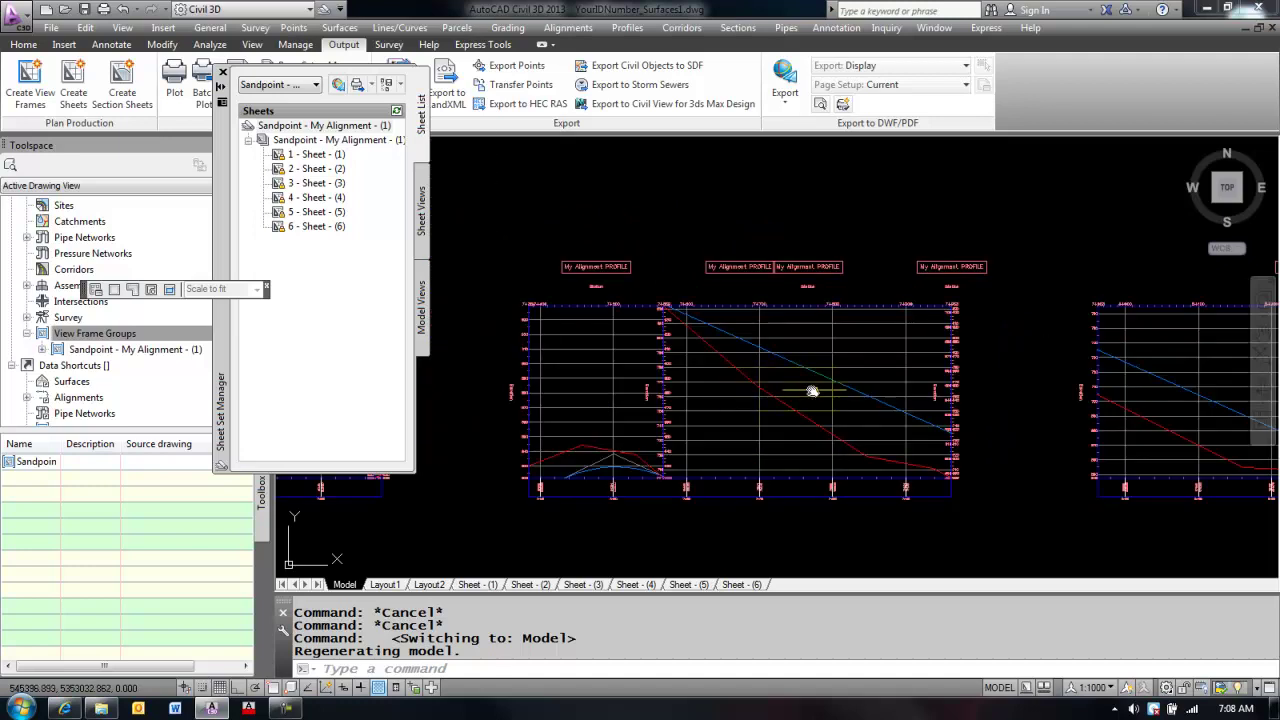
middle_drag(734, 409, 730, 415)
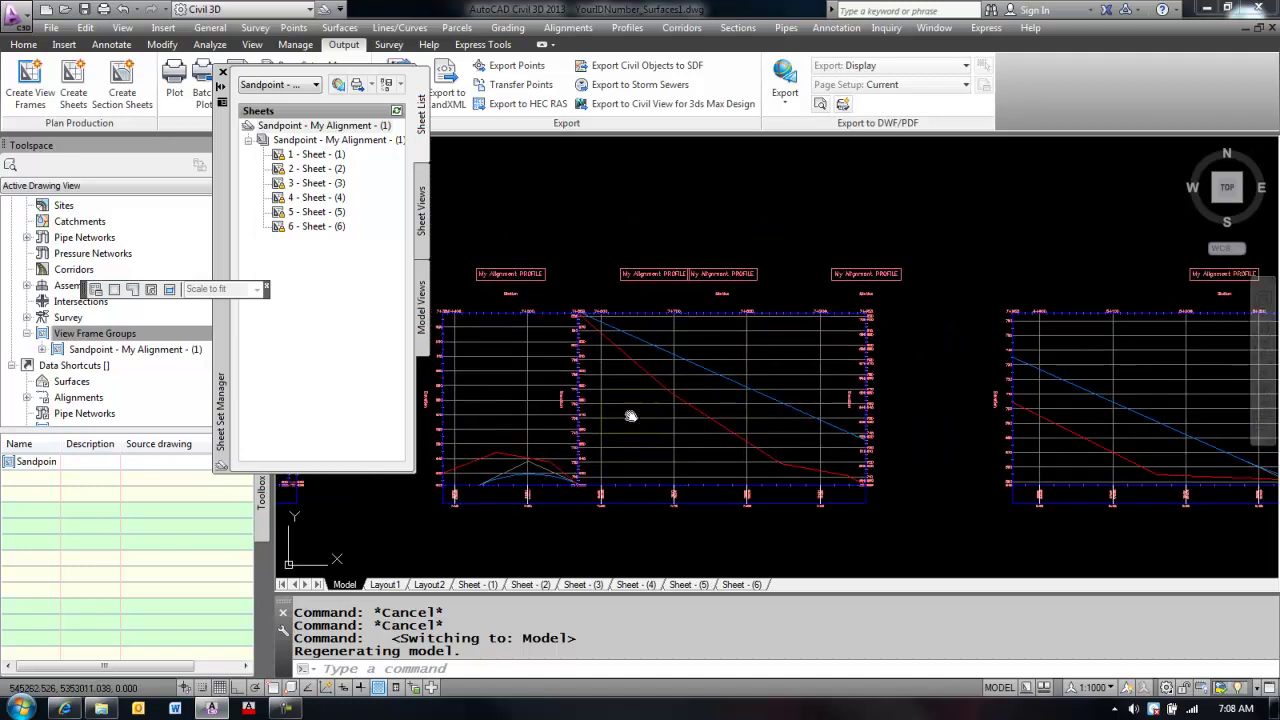
click(600, 344)
scroll(577, 314, up, 5)
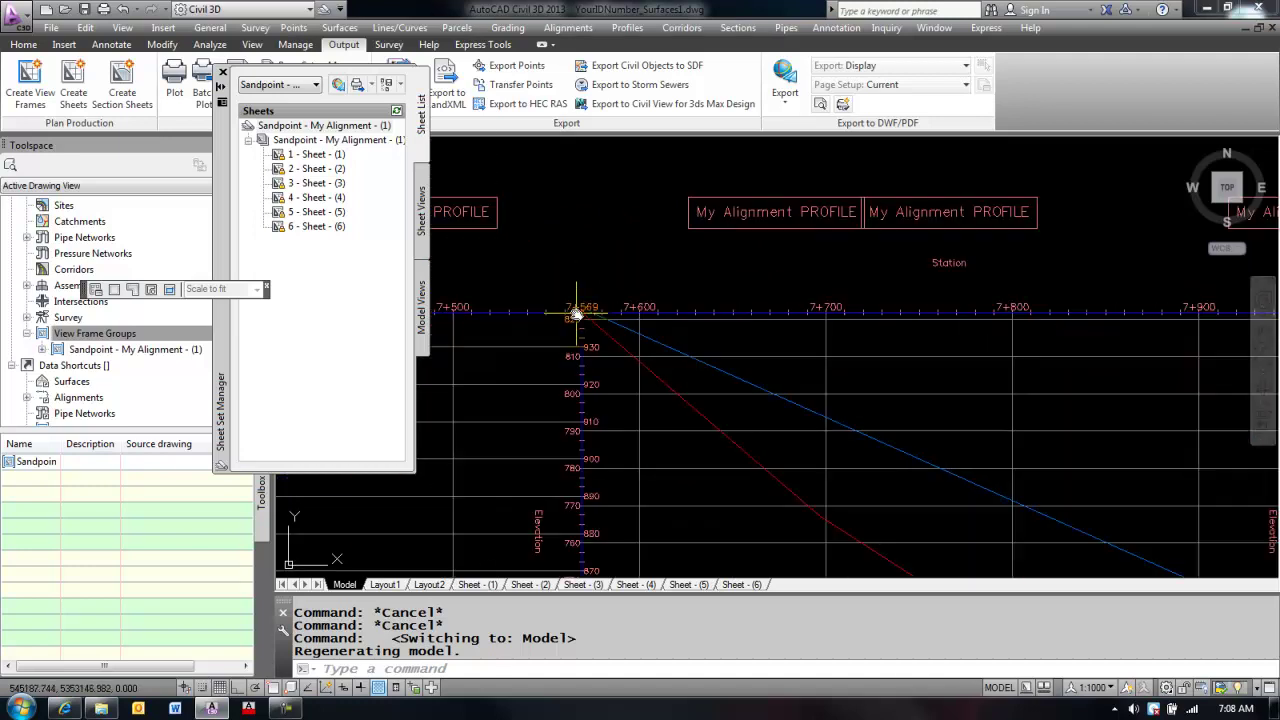
scroll(597, 334, down, 5)
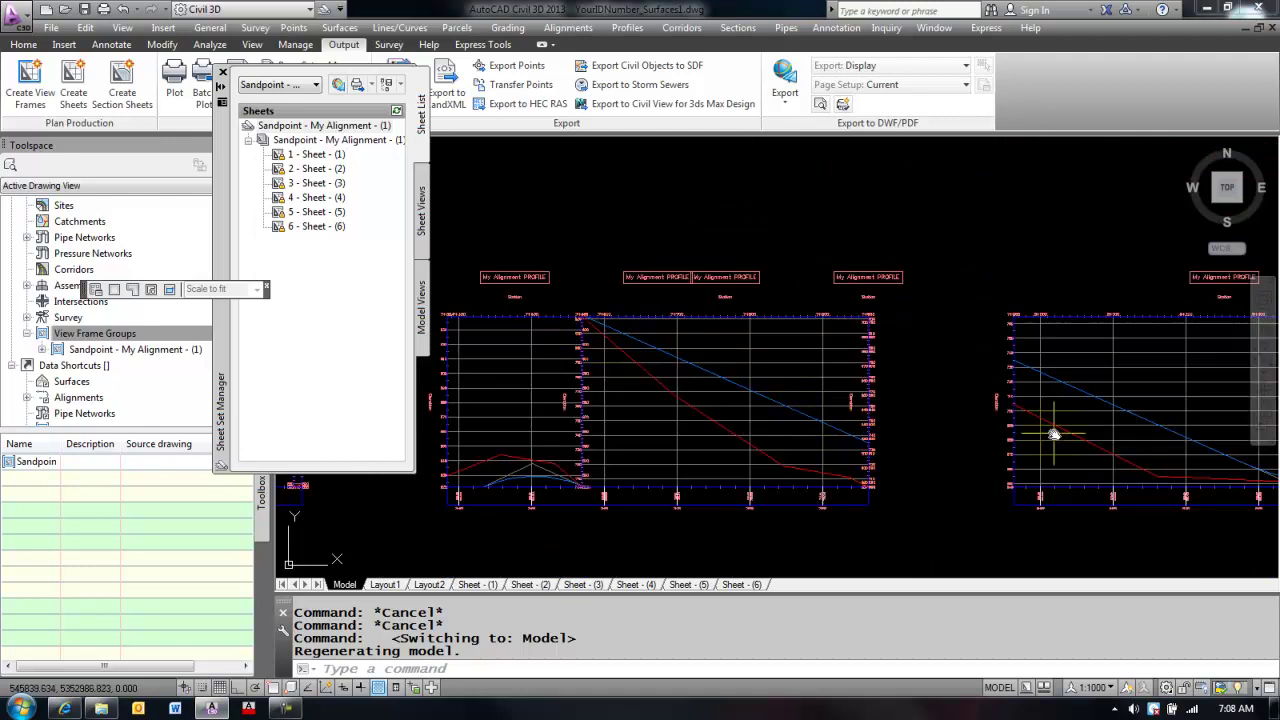
scroll(728, 423, up, 3)
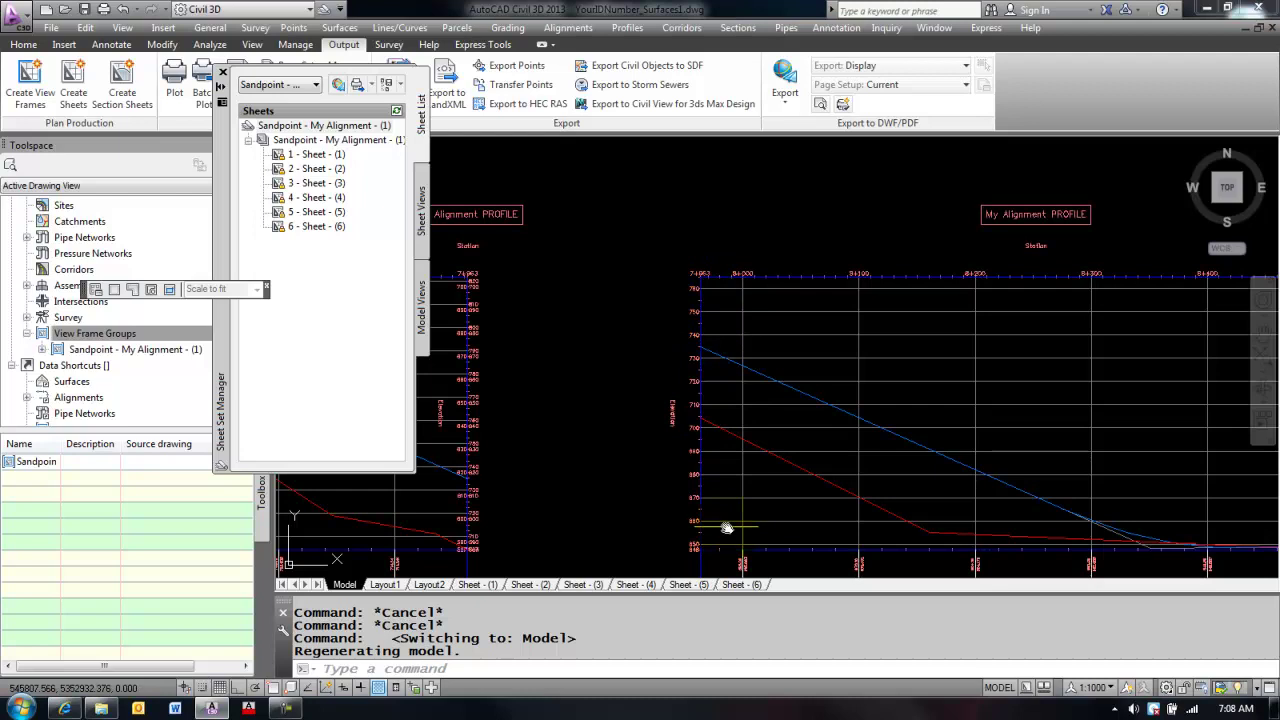
click(727, 586)
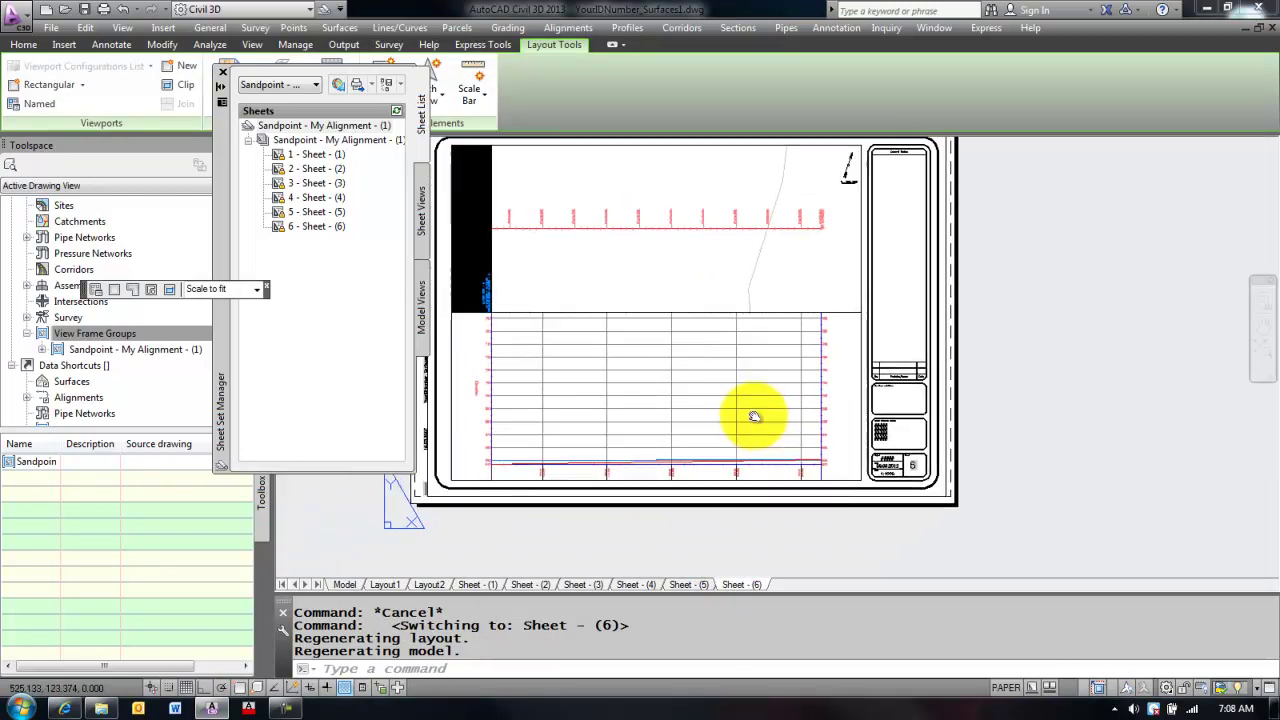
scroll(714, 423, up, 3)
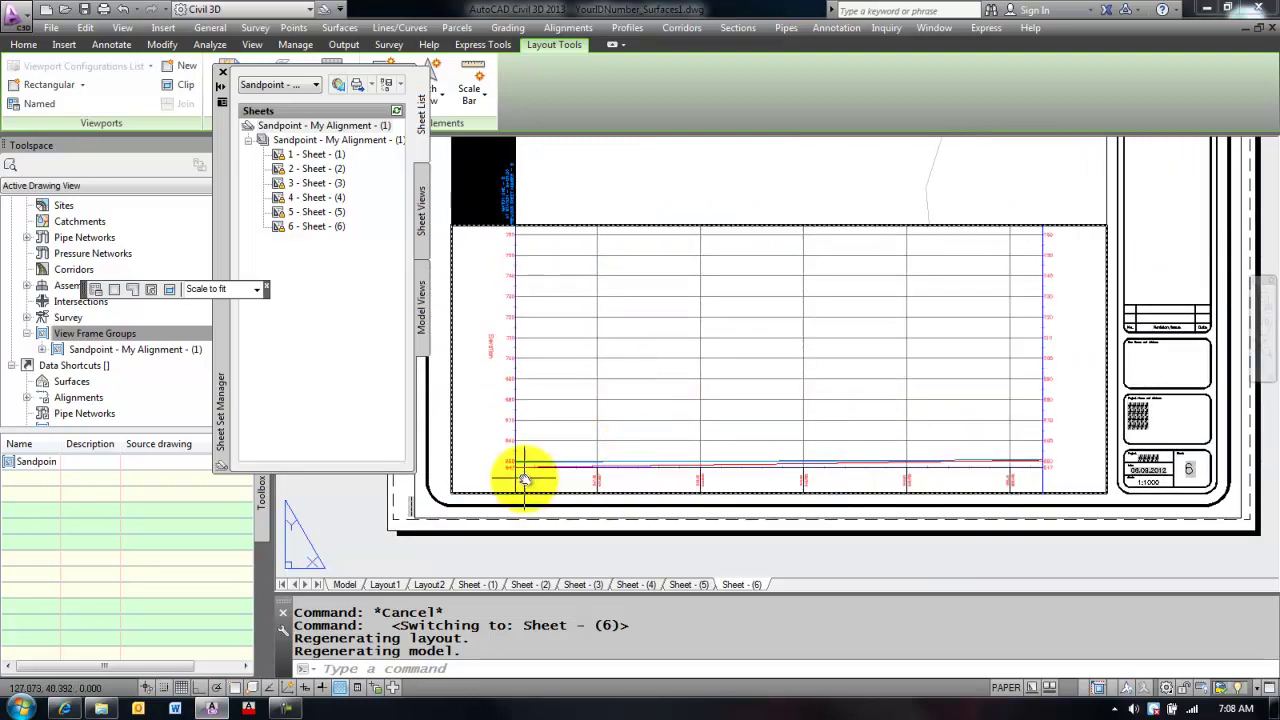
scroll(520, 476, up, 3)
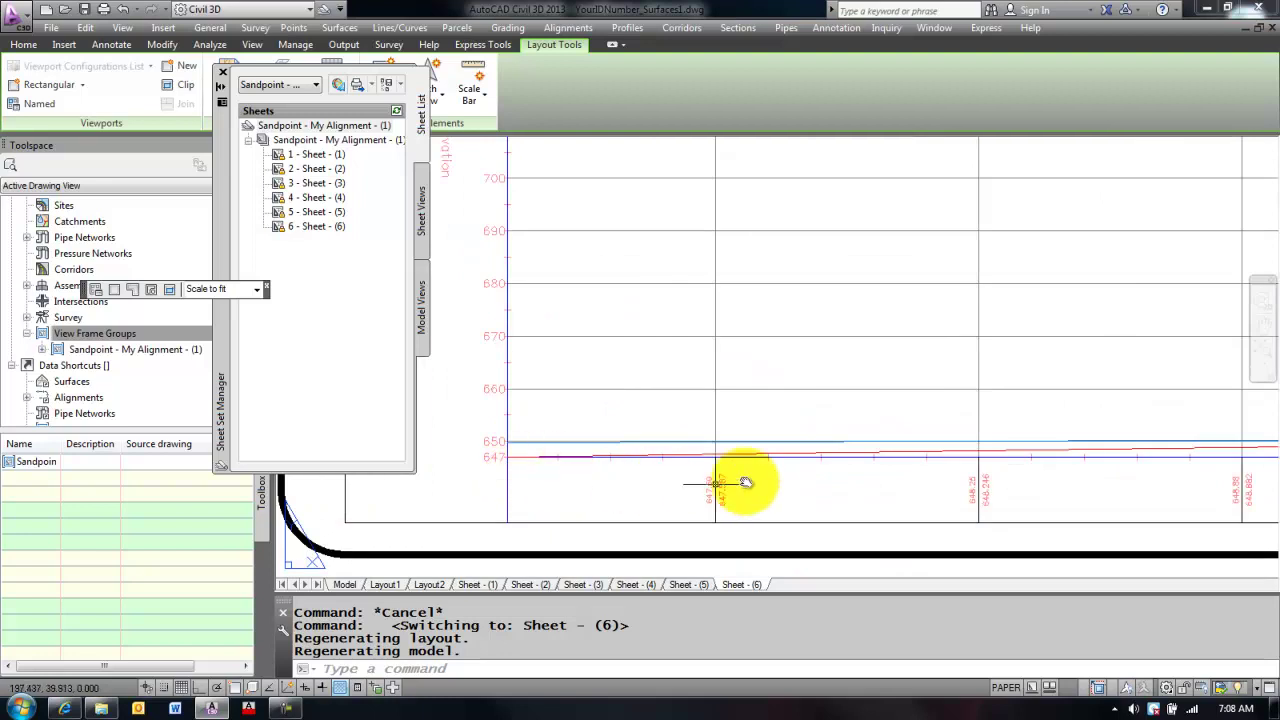
middle_drag(860, 474, 474, 477)
scroll(838, 480, down, 5)
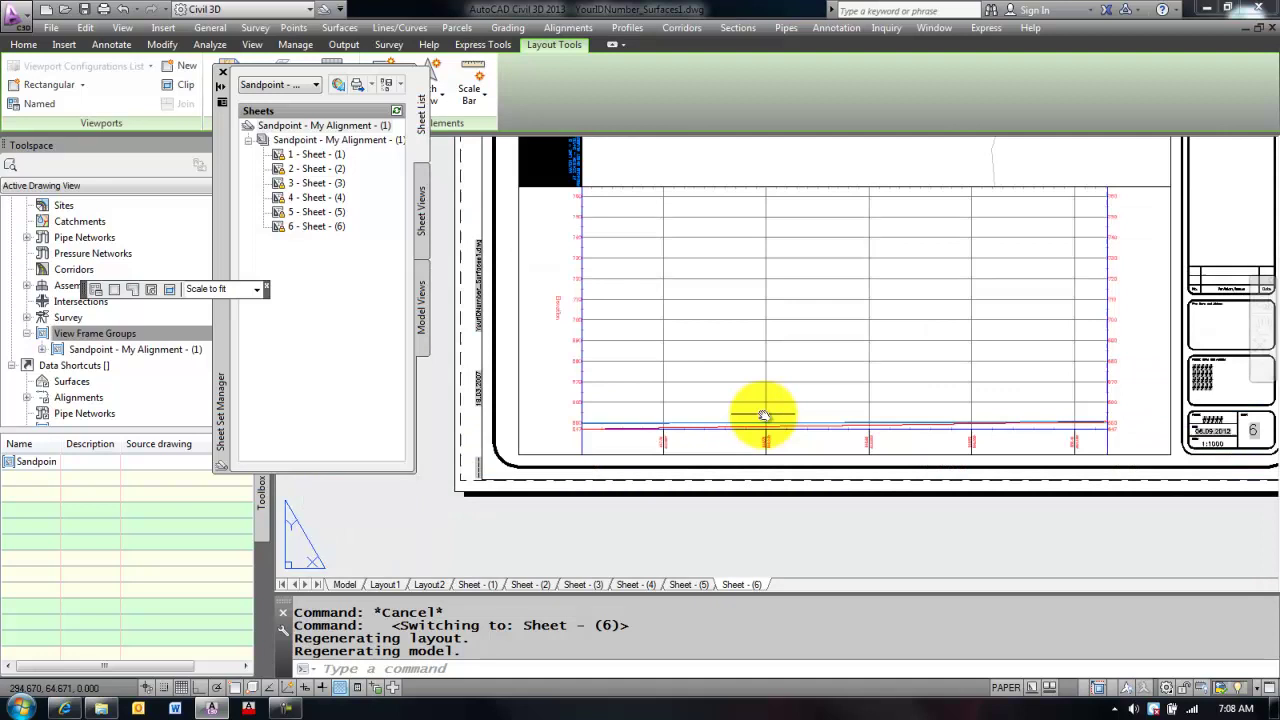
scroll(714, 371, up, 2)
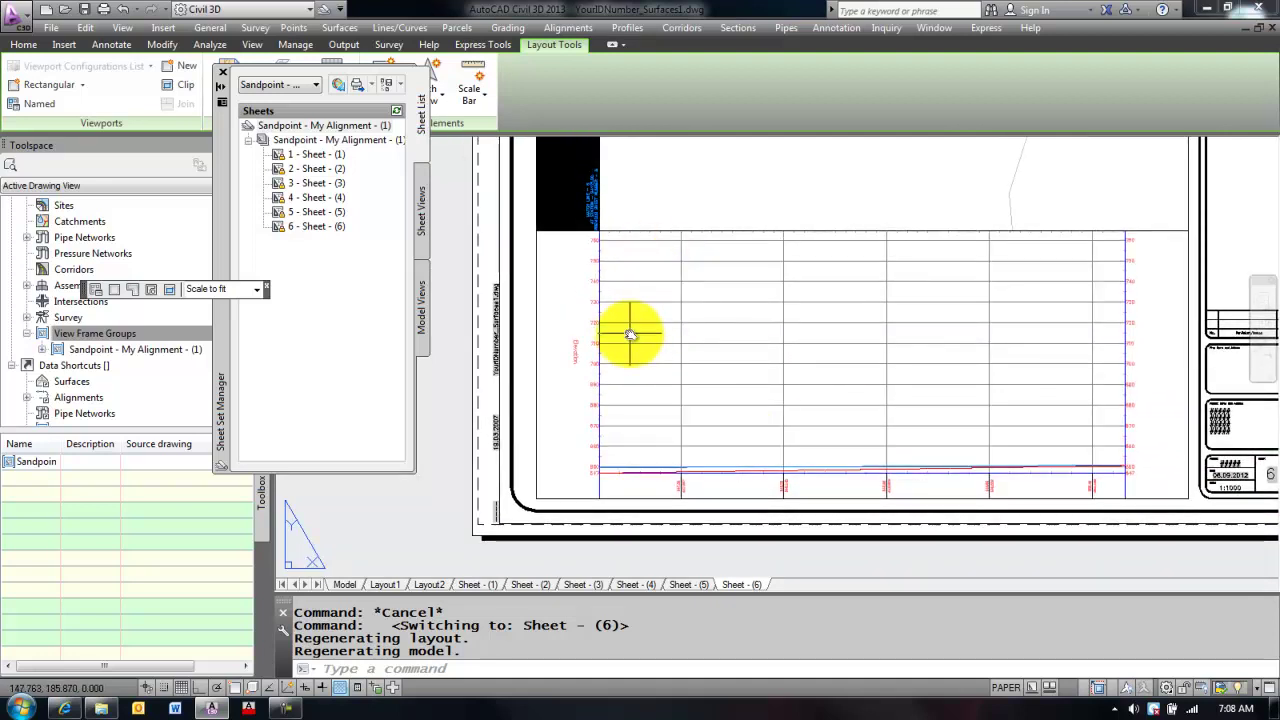
Step: Activate the Sheet - (6) viewport and open Profile View Properties for the My Alignment7 view
double_click(630, 333)
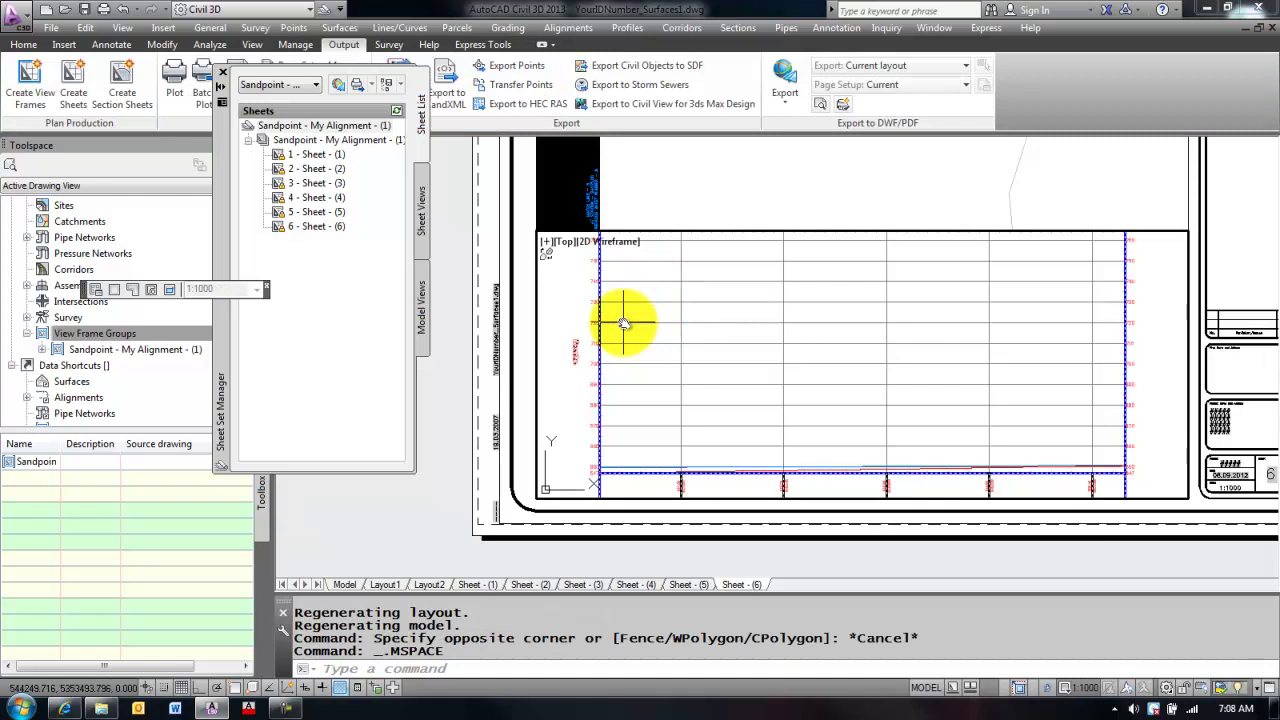
click(623, 323)
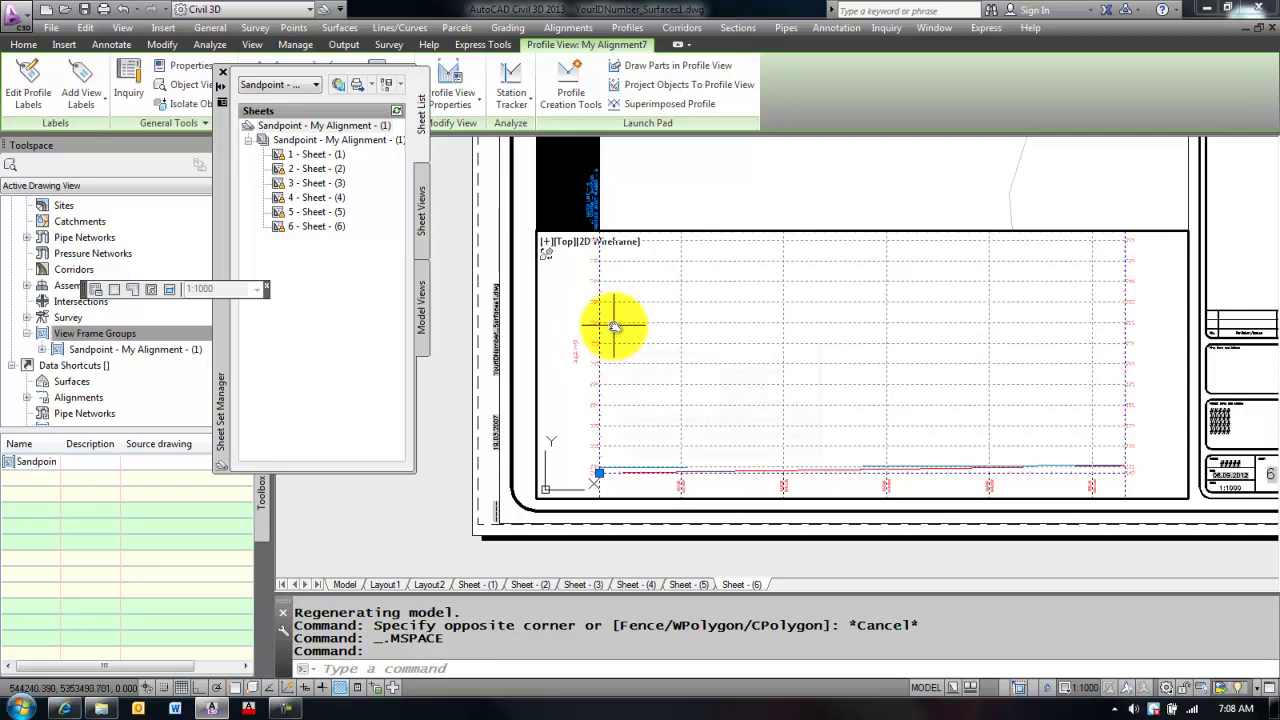
right_click(614, 328)
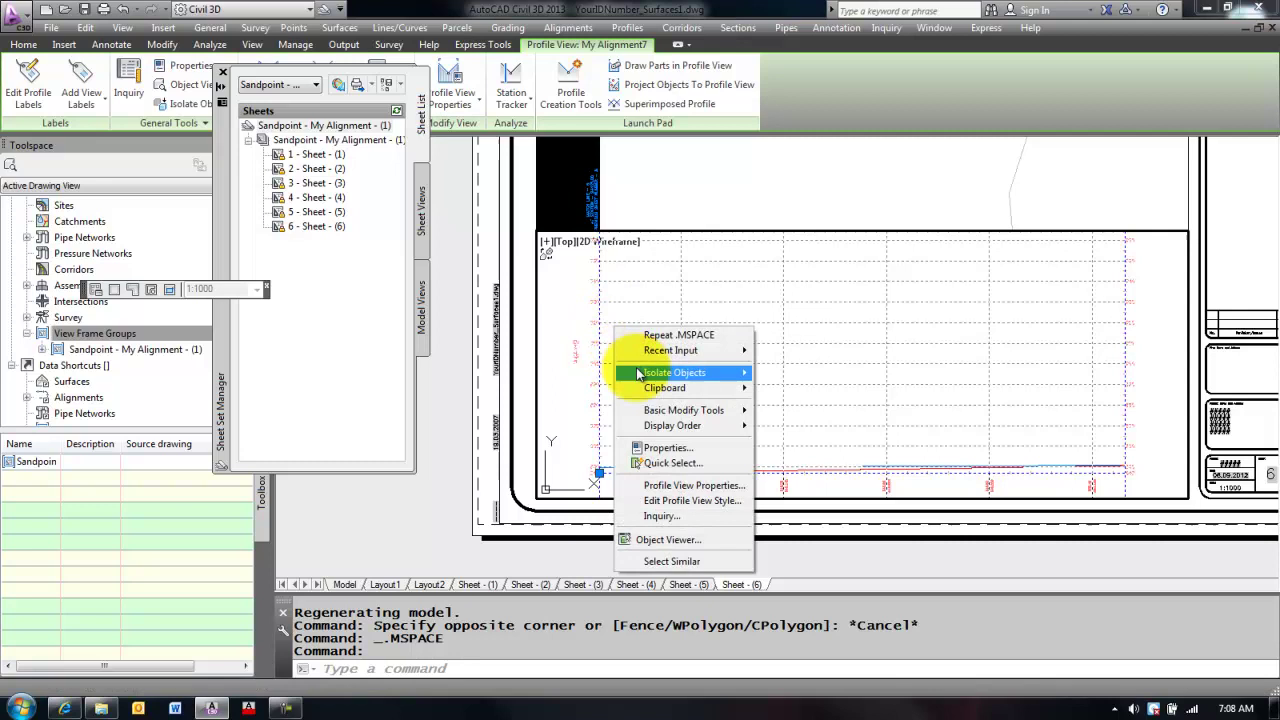
click(679, 487)
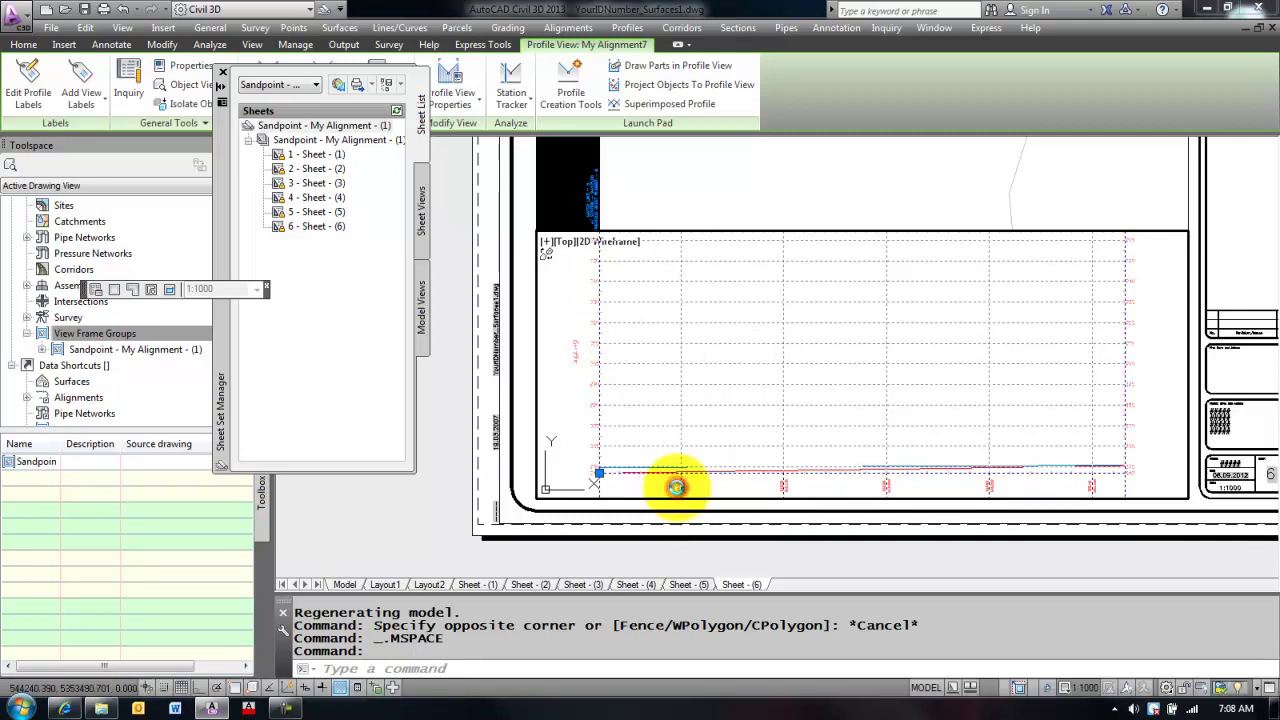
drag(335, 70, 341, 55)
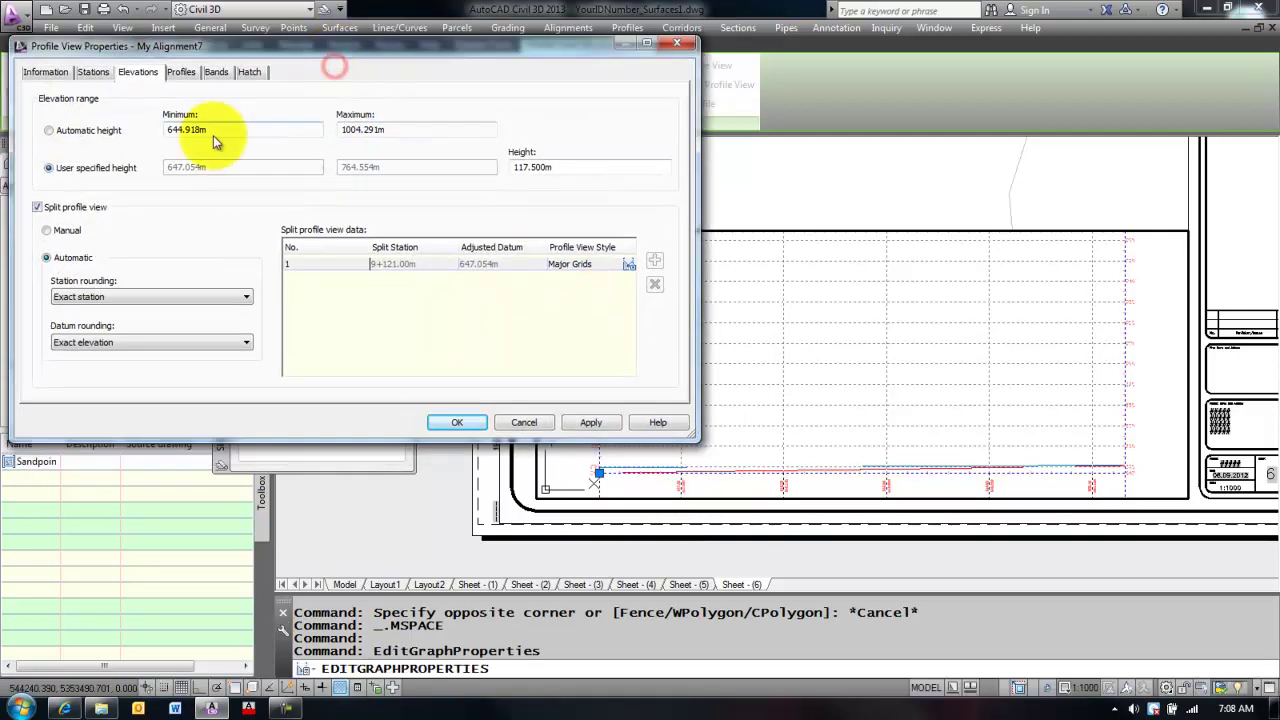
Step: Switch to a user-specified height with a 680 maximum elevation and apply the change
click(66, 212)
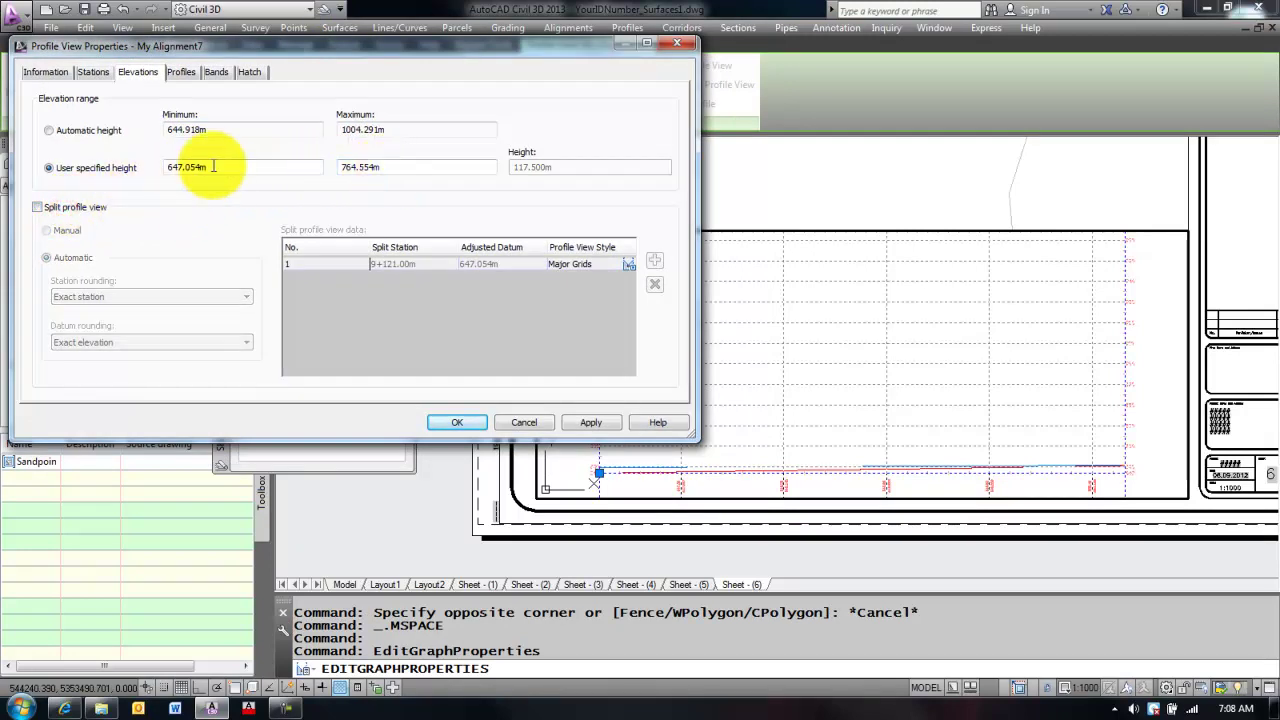
drag(389, 167, 352, 168)
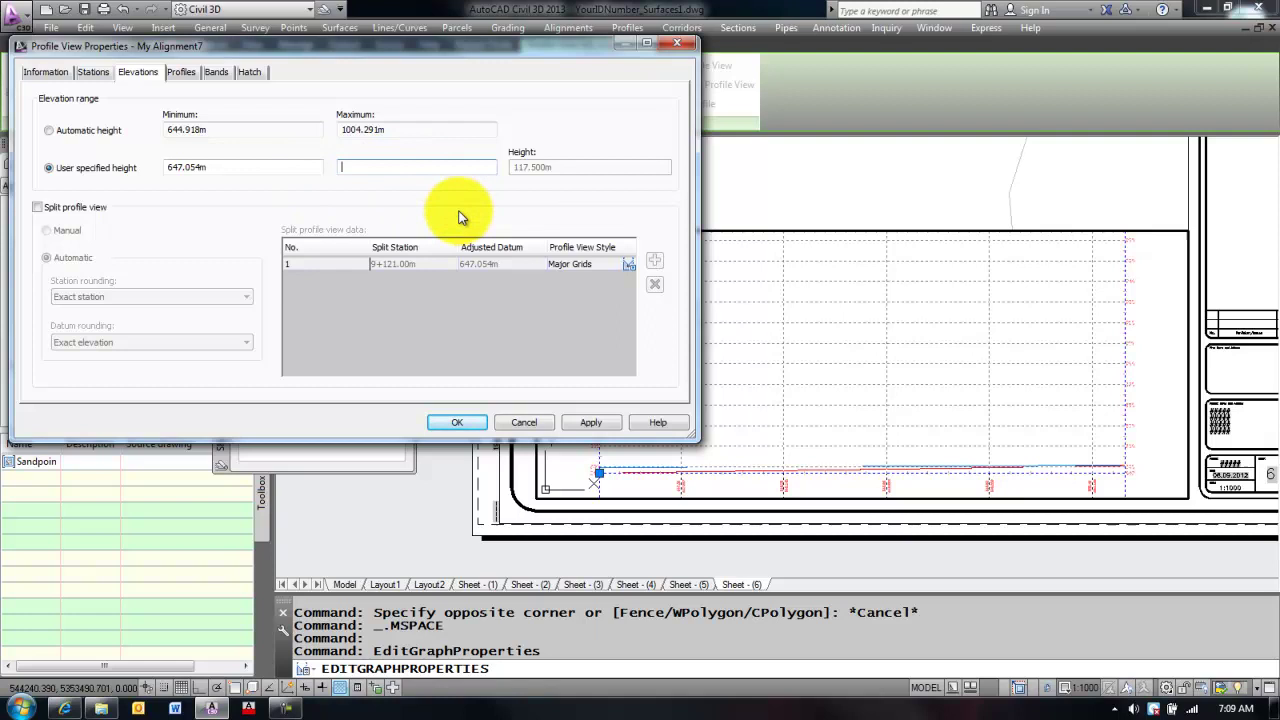
text(680)
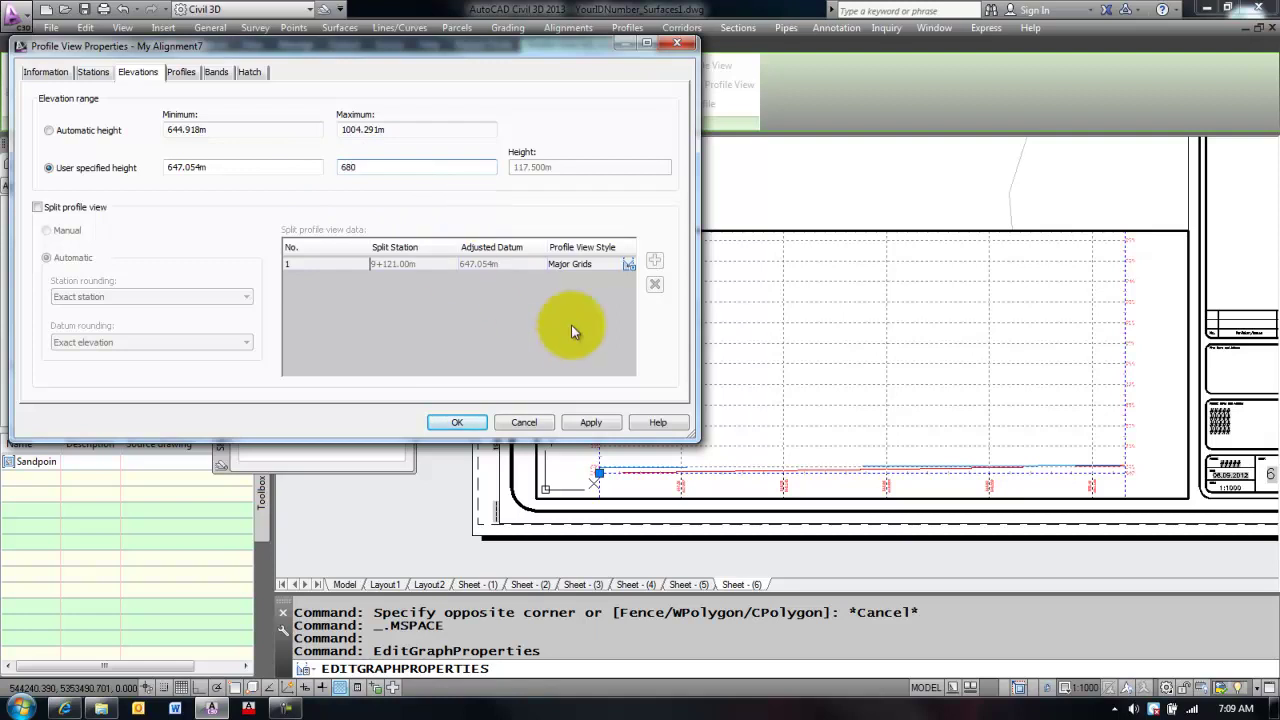
click(591, 421)
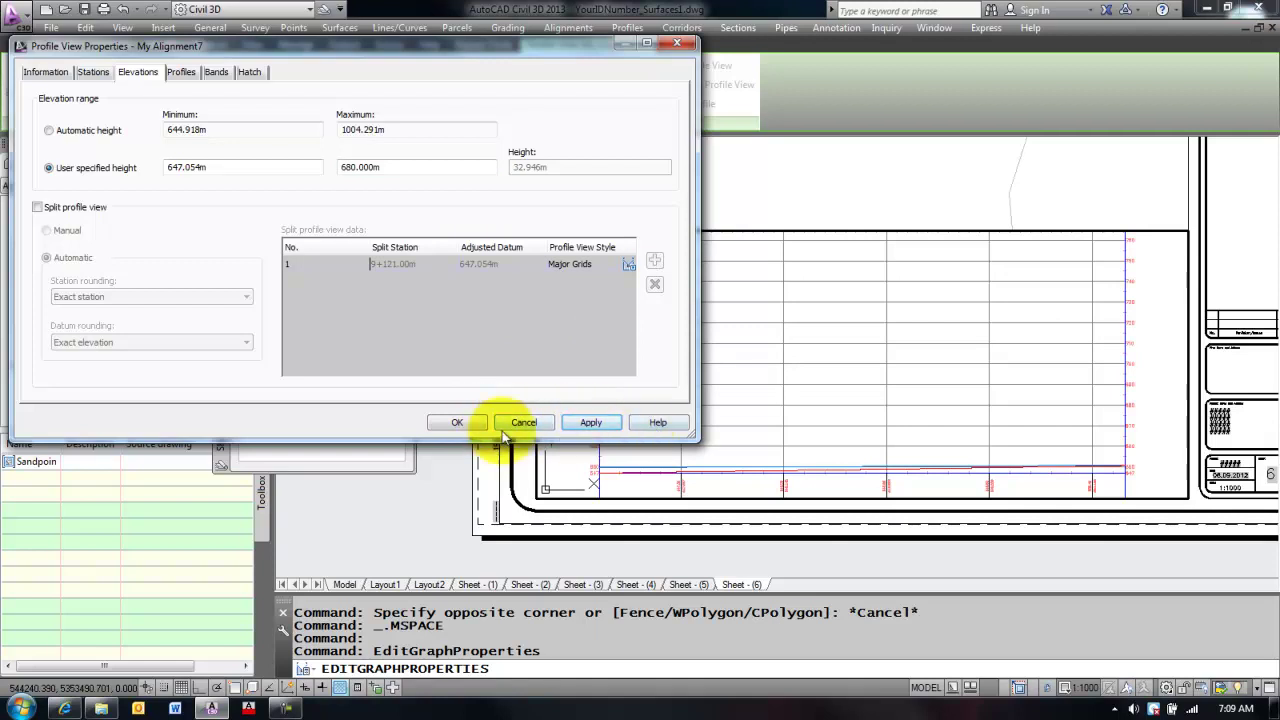
click(460, 421)
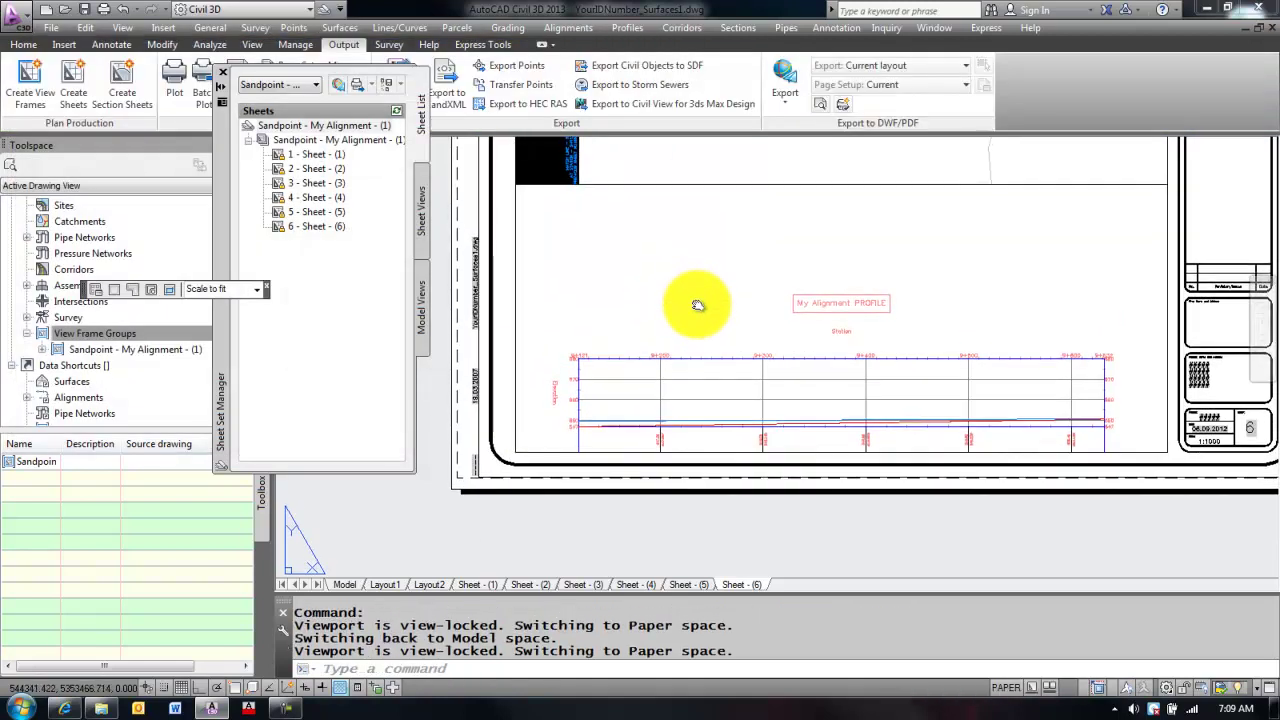
Step: Unlock the Sheet - (6) profile viewport and pan the shortened profile view up slightly
scroll(694, 314, up, 1)
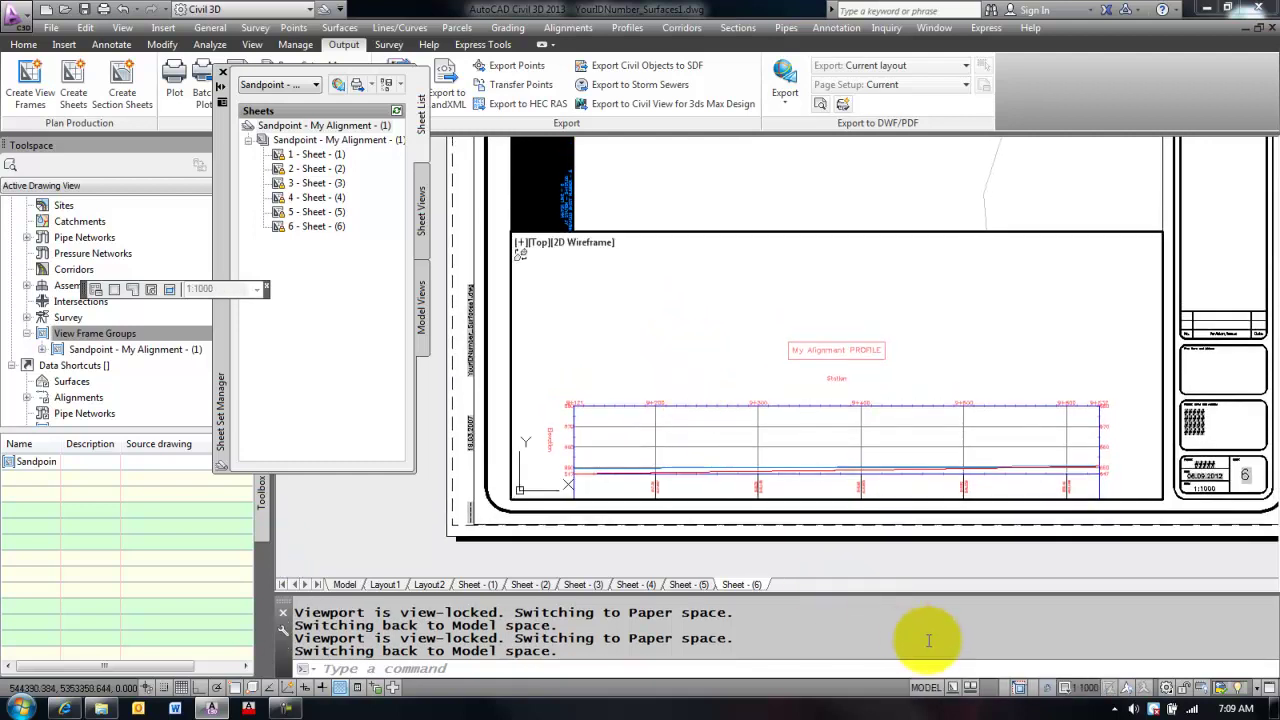
click(1048, 692)
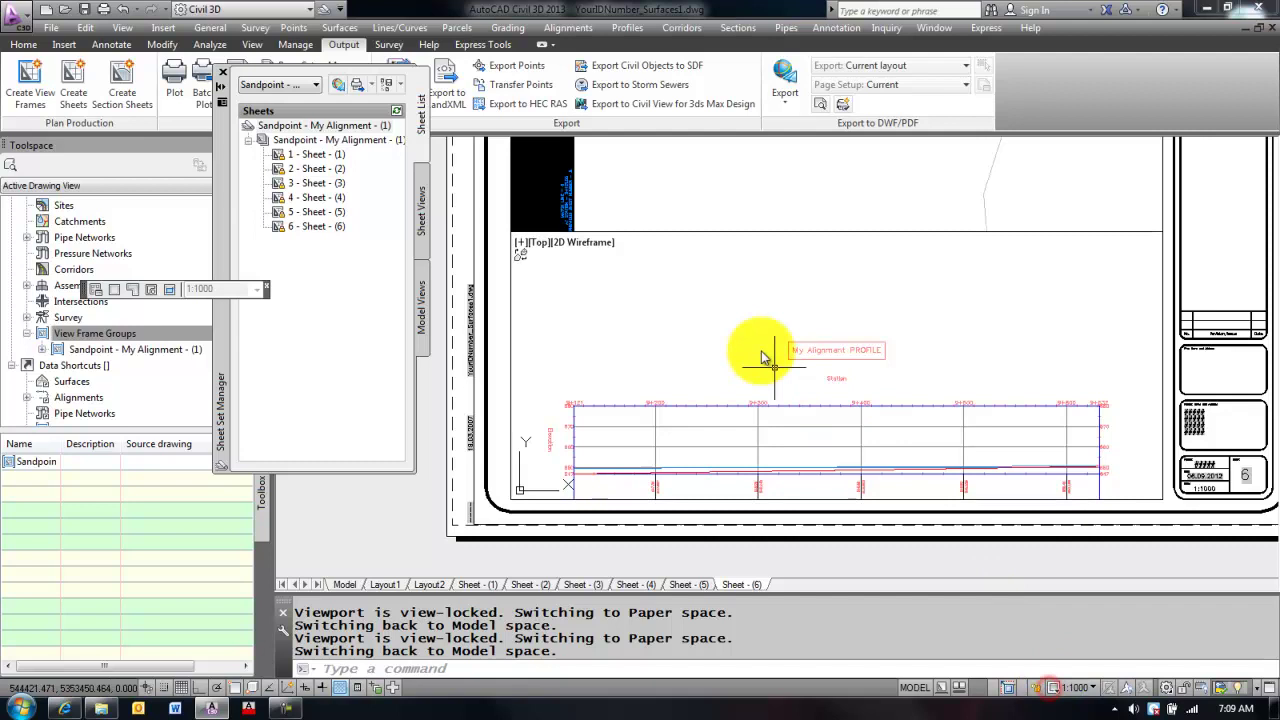
middle_drag(754, 361, 762, 308)
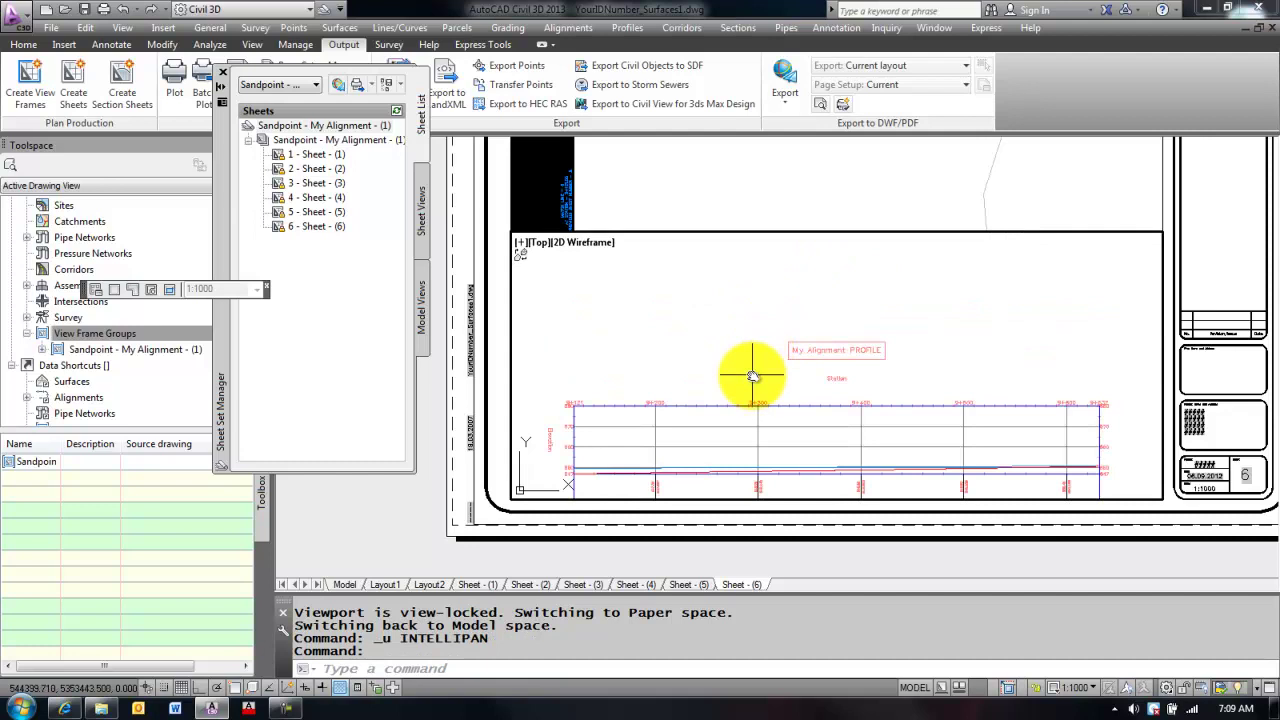
Step: Draw a vertical guide line in the profile viewport with Ortho on
text(l)
key(Return)
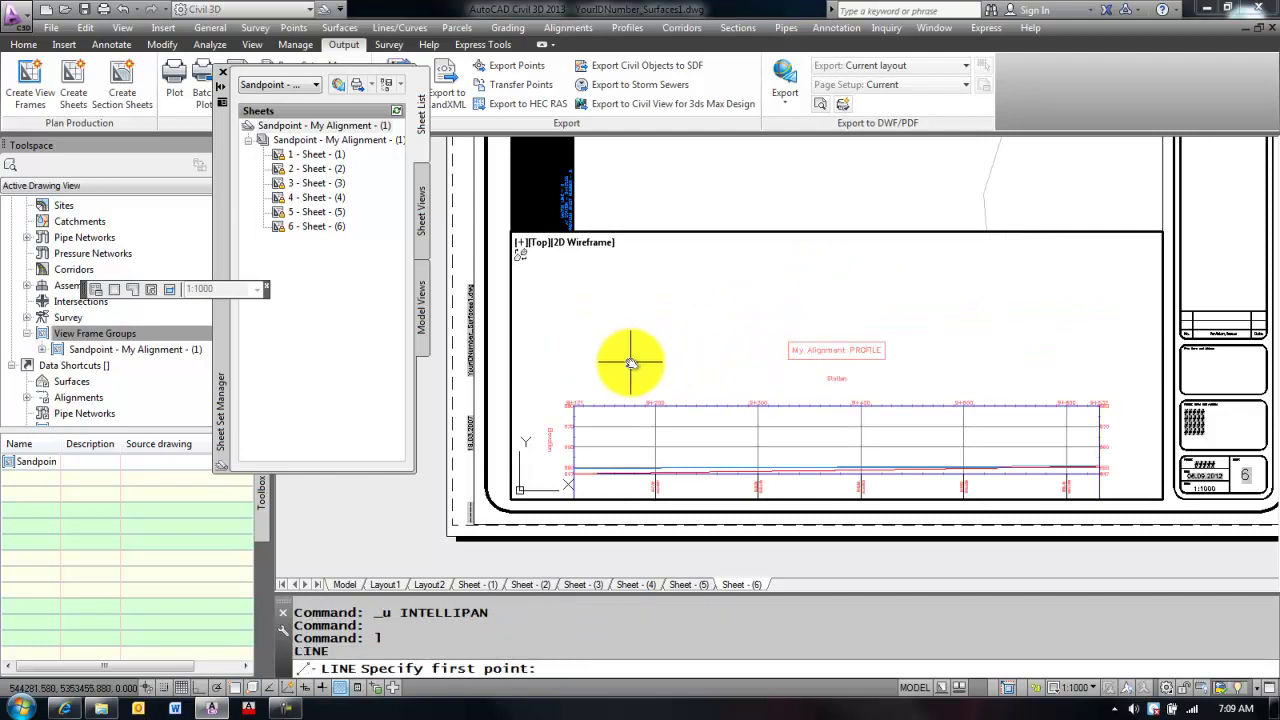
click(632, 365)
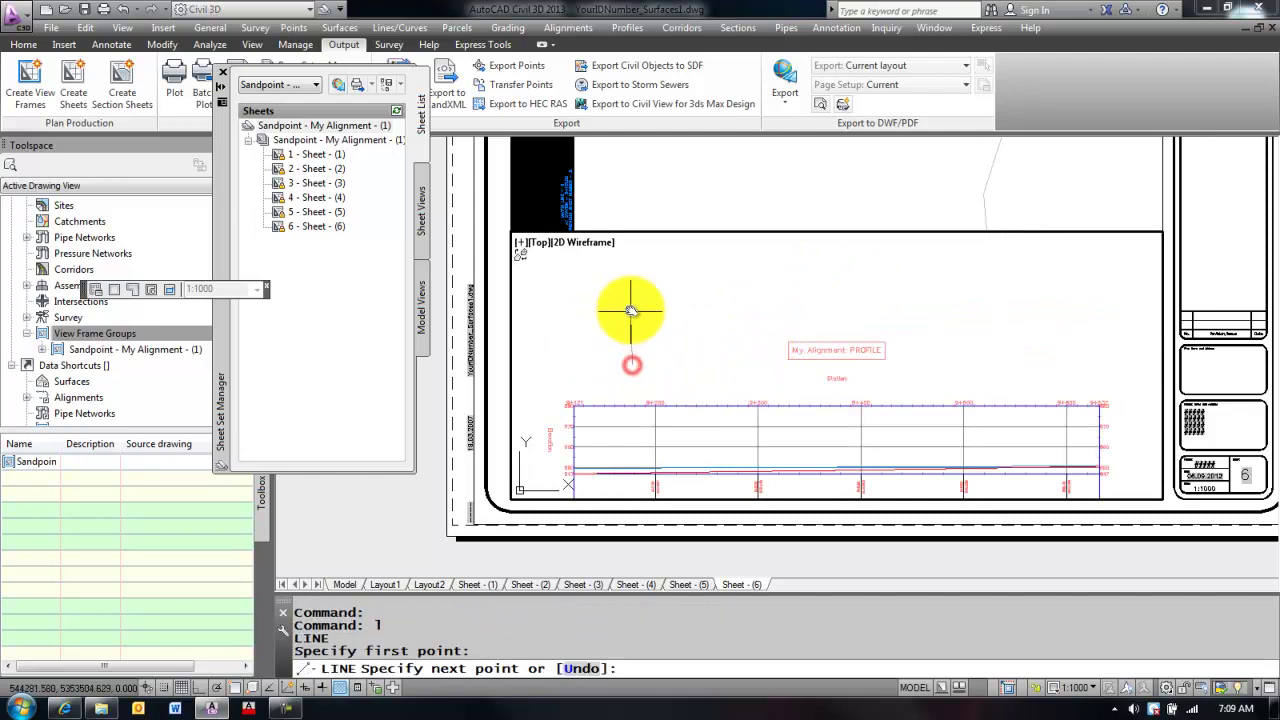
key(F8)
click(632, 254)
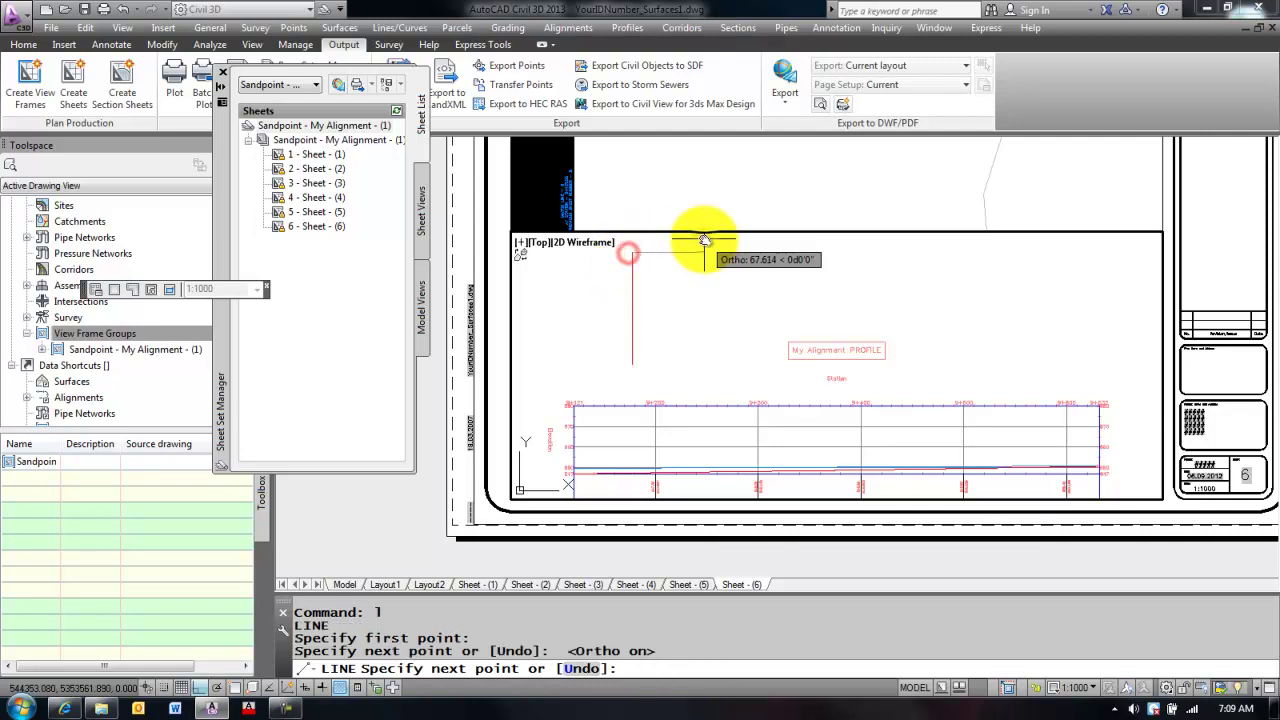
key(Return)
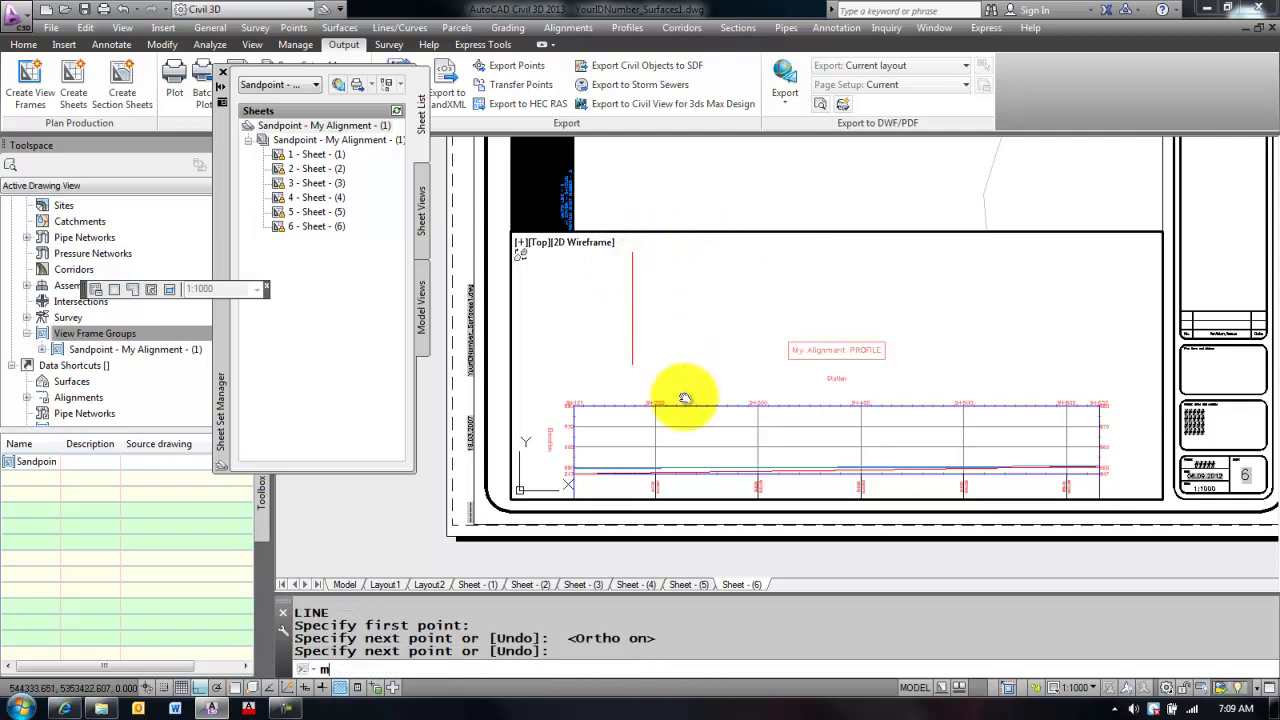
Step: Move the profile view up from its corner endpoint to the nearest point on the guide line
text(m)
key(Return)
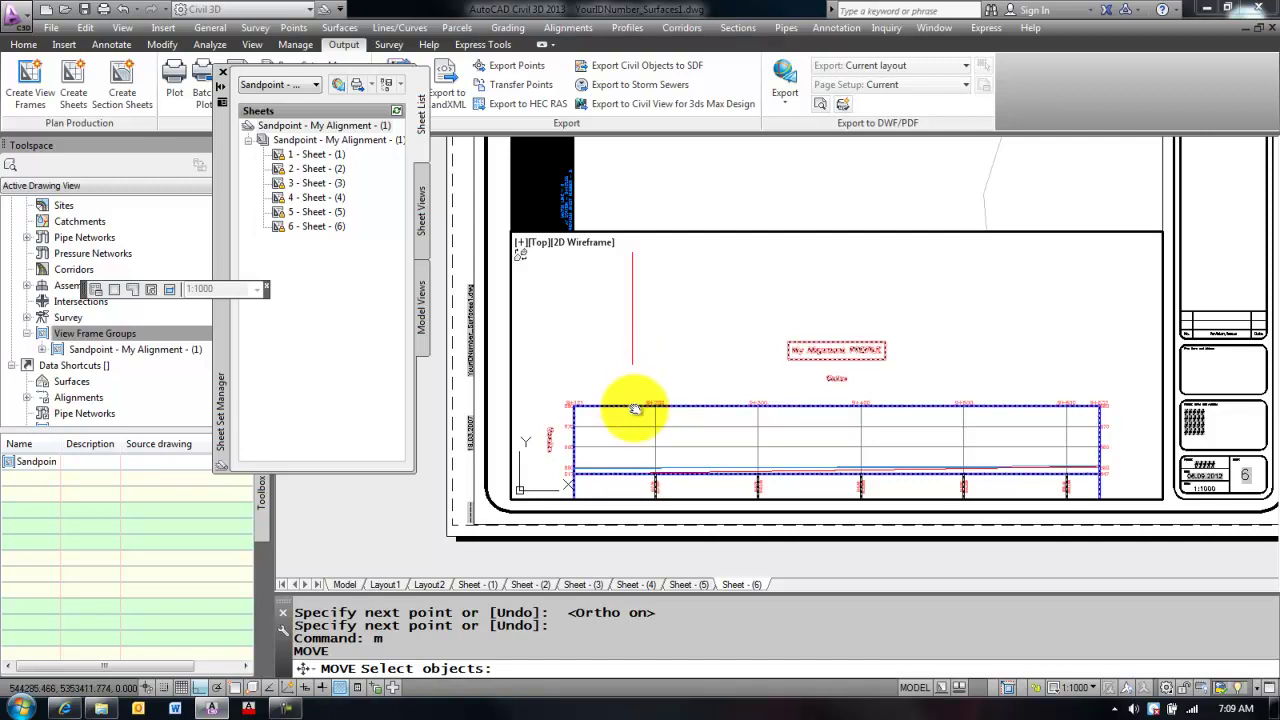
click(635, 409)
key(Return)
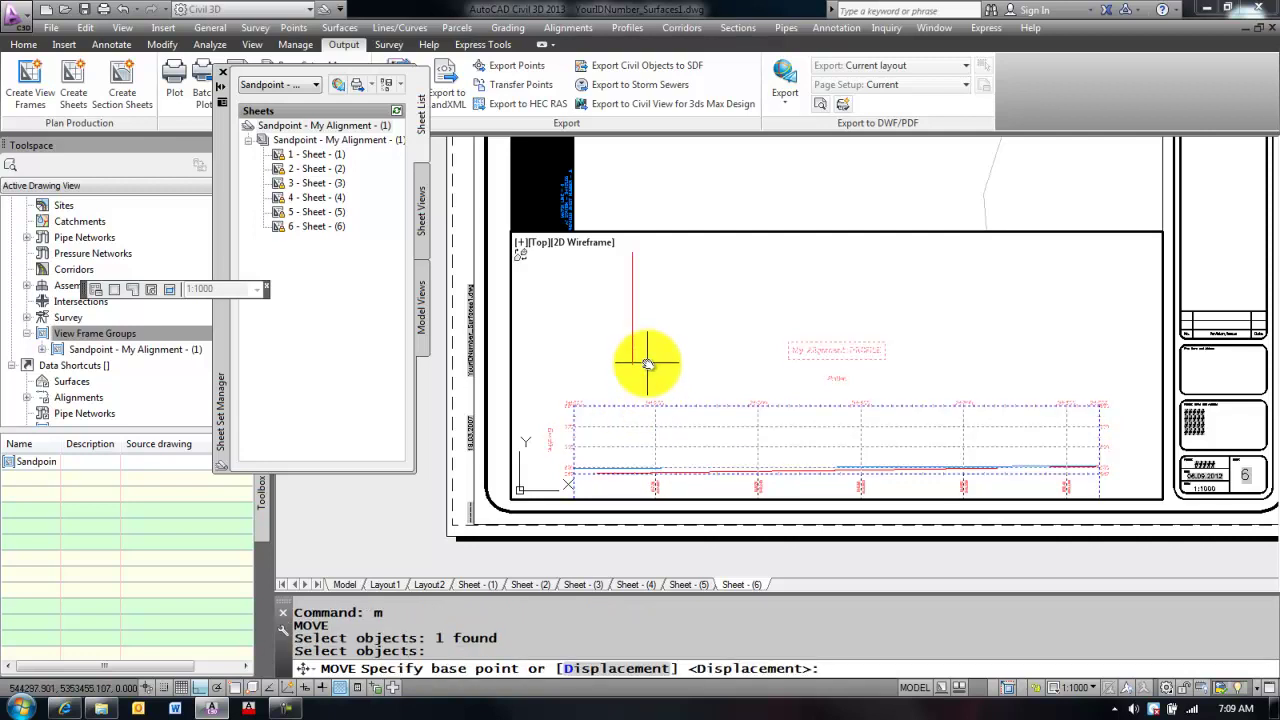
shift+right_click(640, 370)
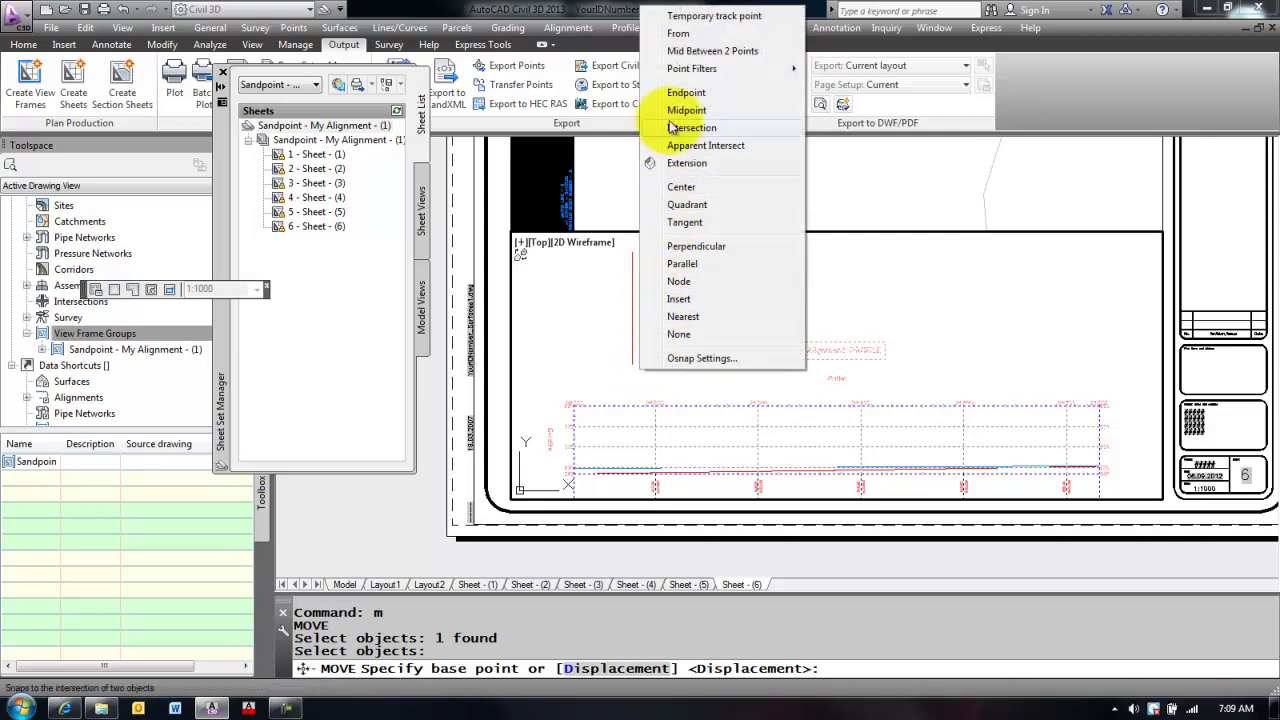
click(668, 94)
click(633, 363)
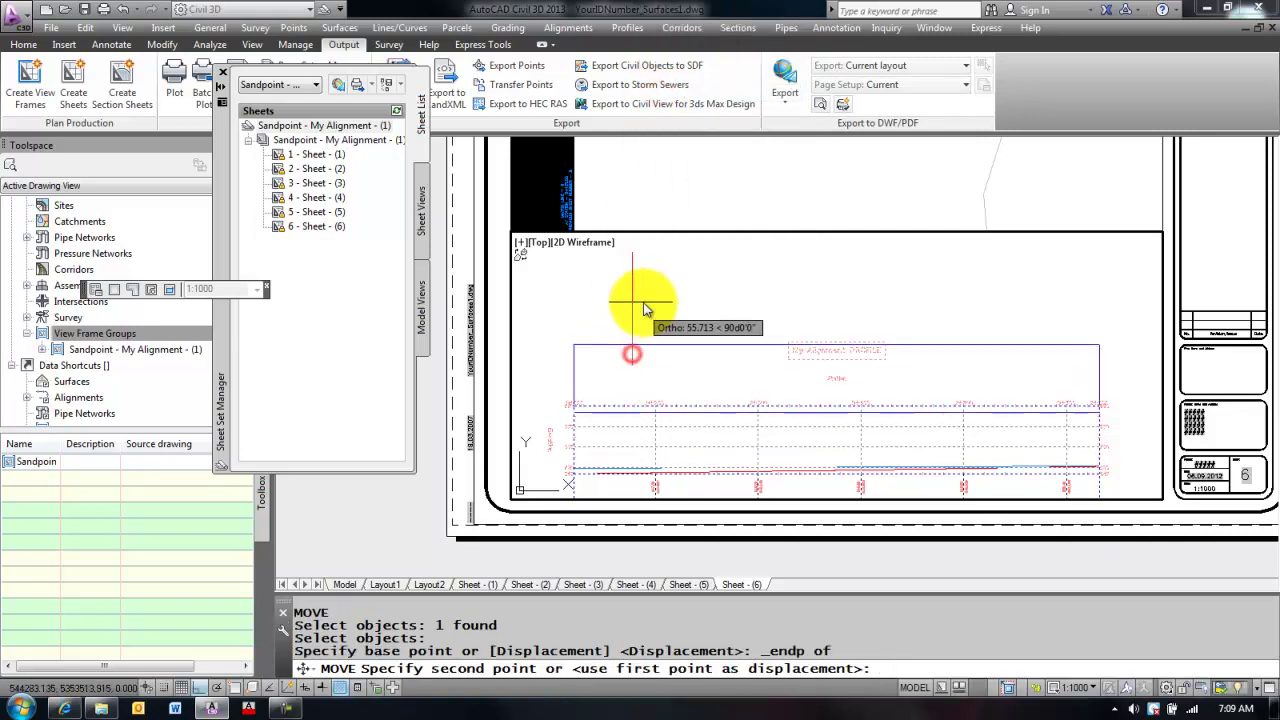
shift+right_click(651, 294)
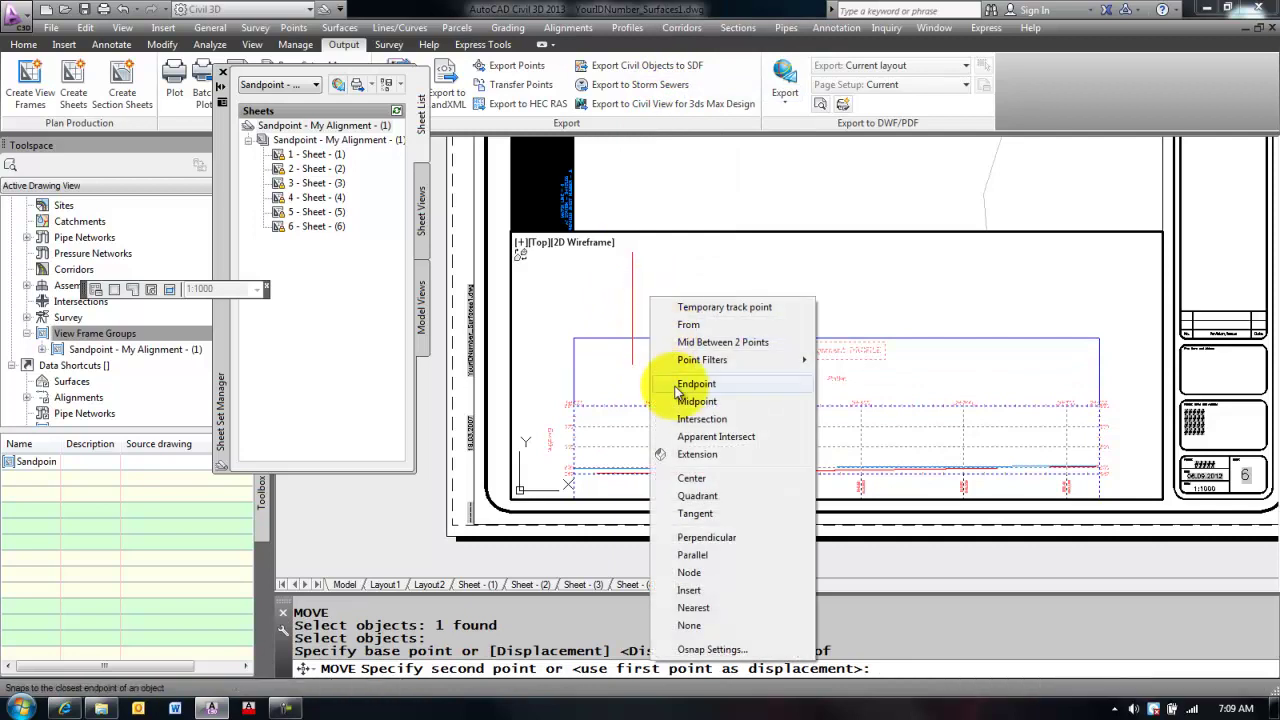
click(693, 607)
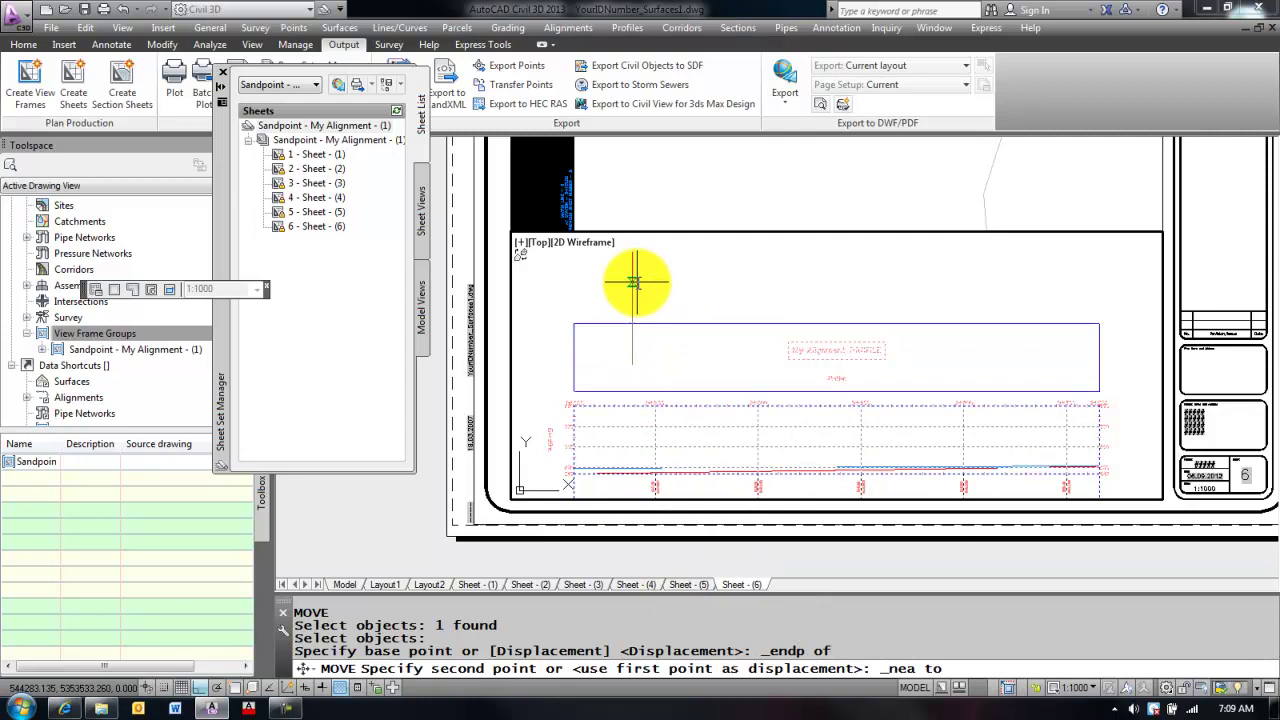
click(634, 279)
click(636, 272)
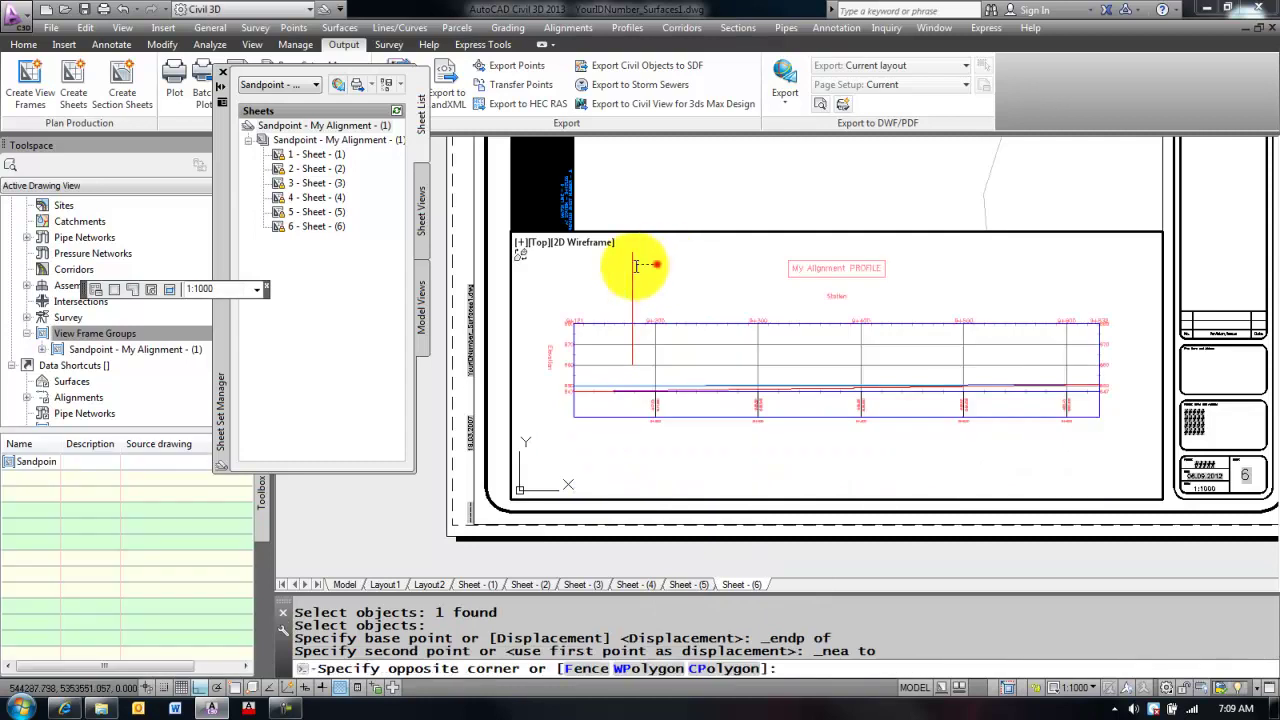
Step: Delete the selected guide line, relock the viewport, and pan to the alignment's end station
click(626, 290)
key(Delete)
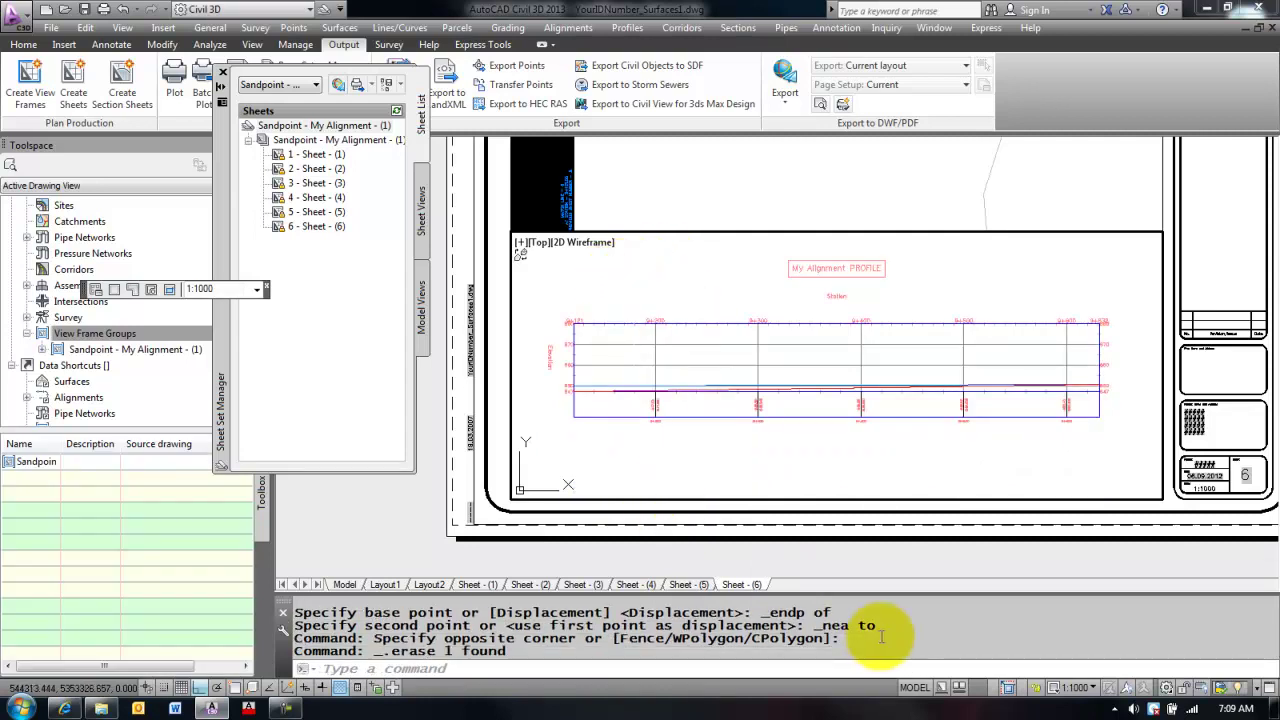
click(1035, 687)
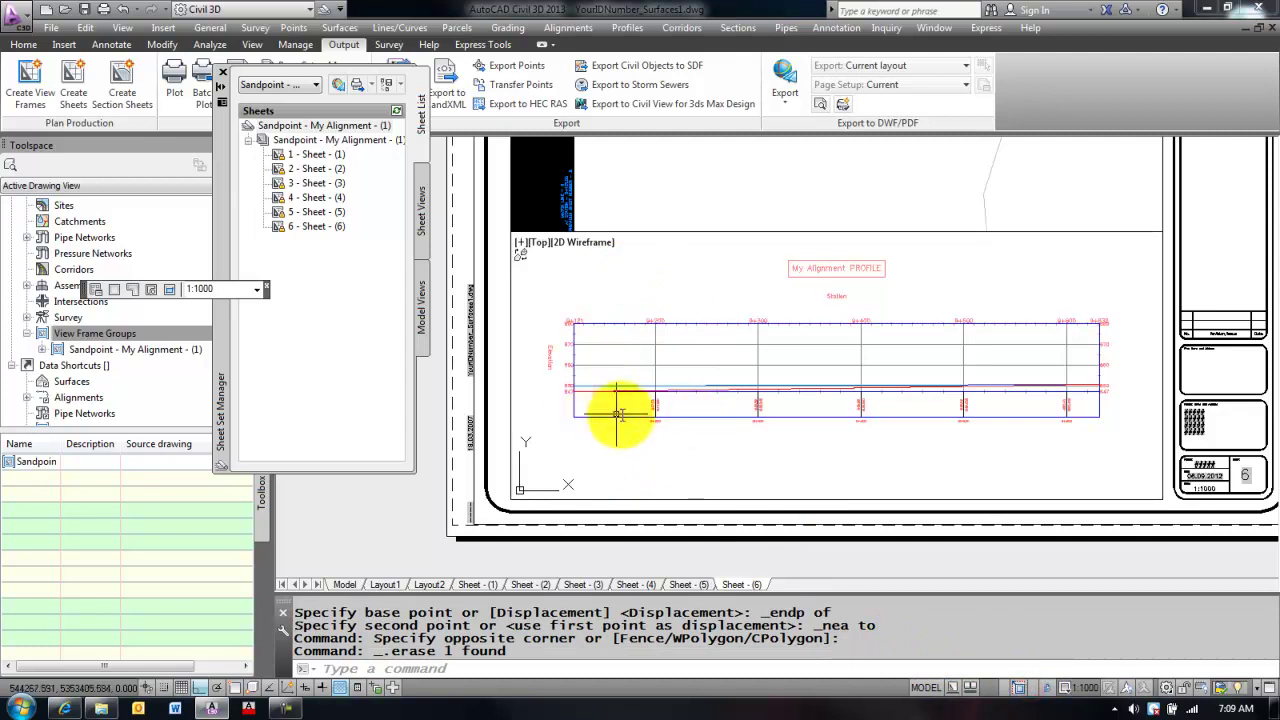
scroll(608, 495, up, 1)
scroll(608, 488, down, 1)
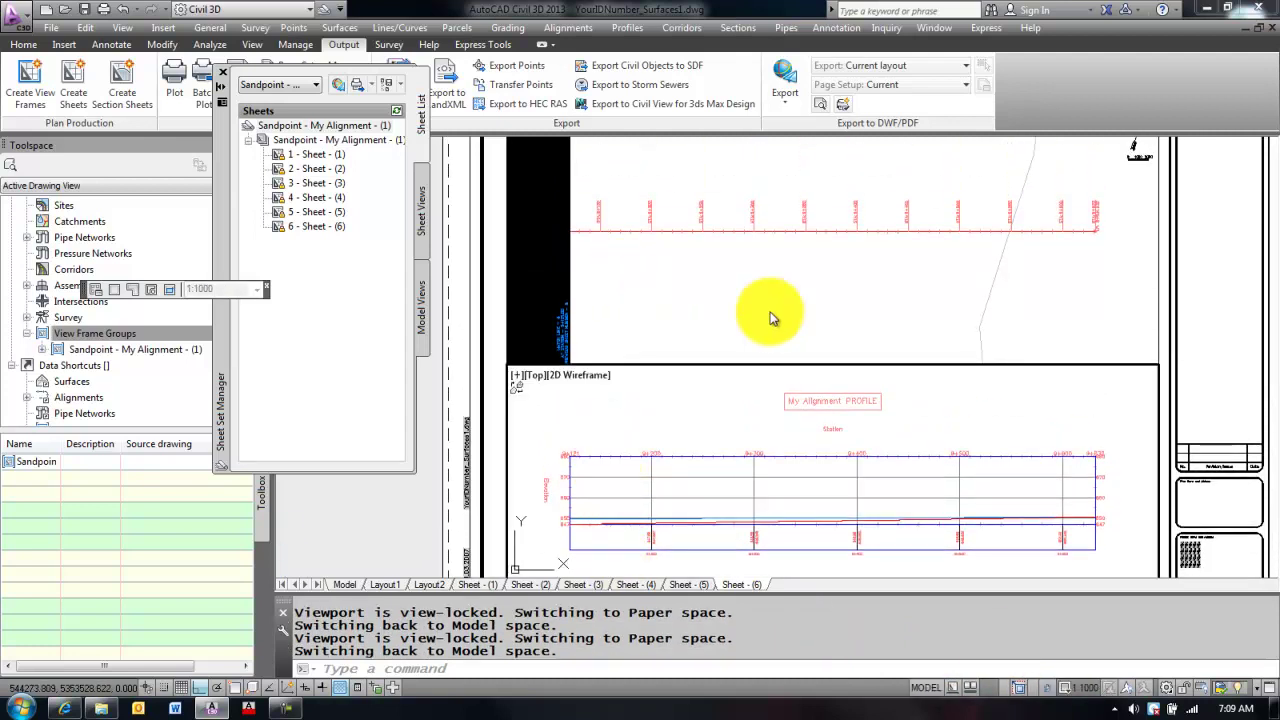
middle_drag(943, 323, 751, 286)
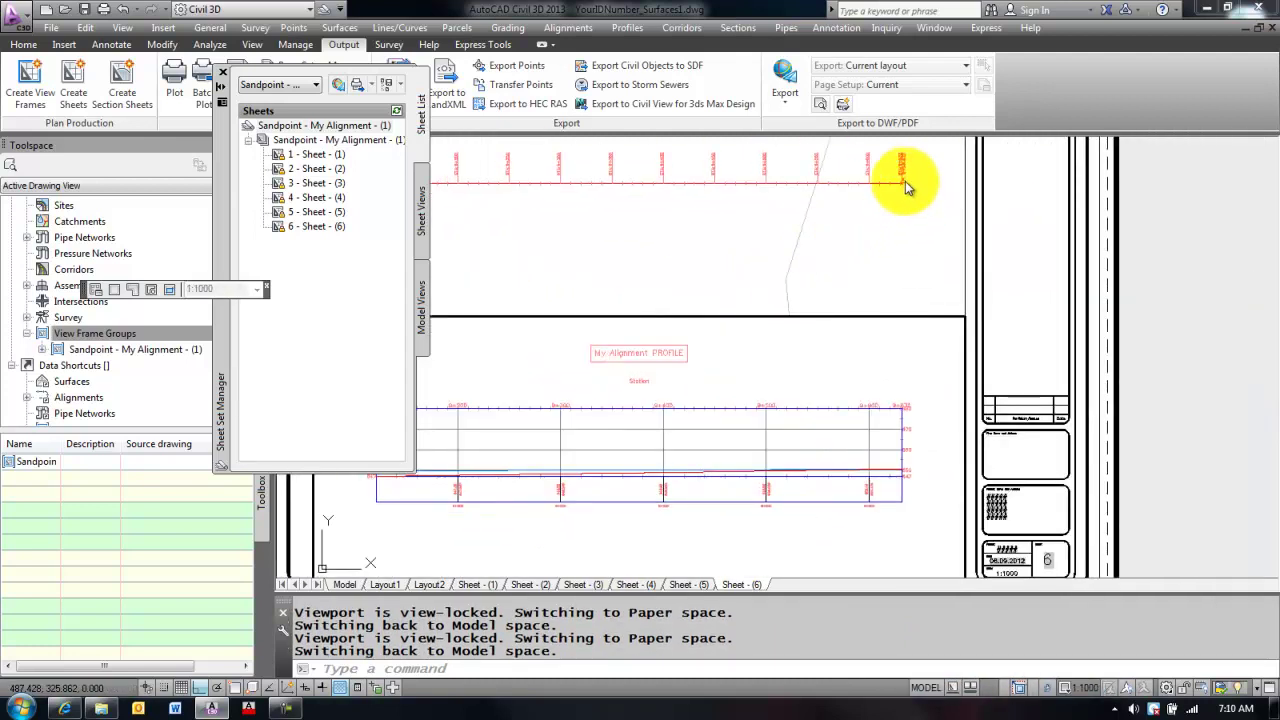
scroll(906, 187, up, 4)
middle_drag(906, 214, 818, 387)
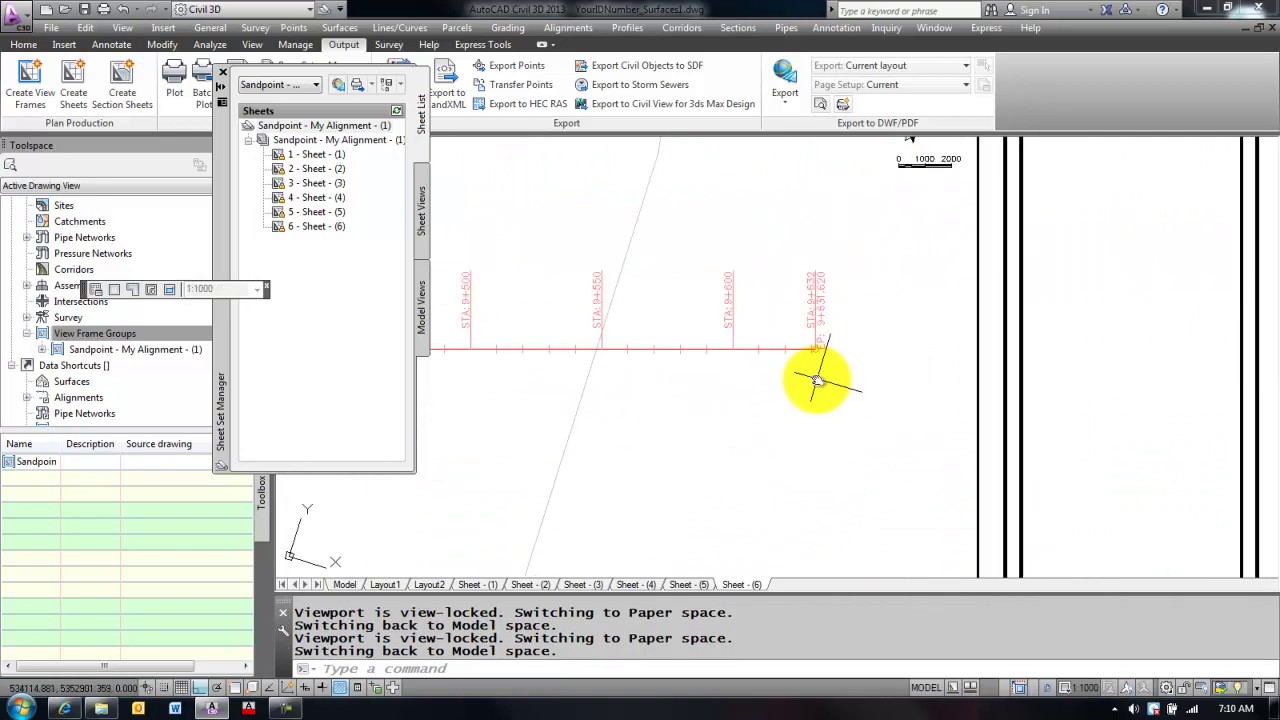
Step: Start a line at the alignment's end station, then cancel it and return to paper space
text(l)
key(Return)
click(818, 352)
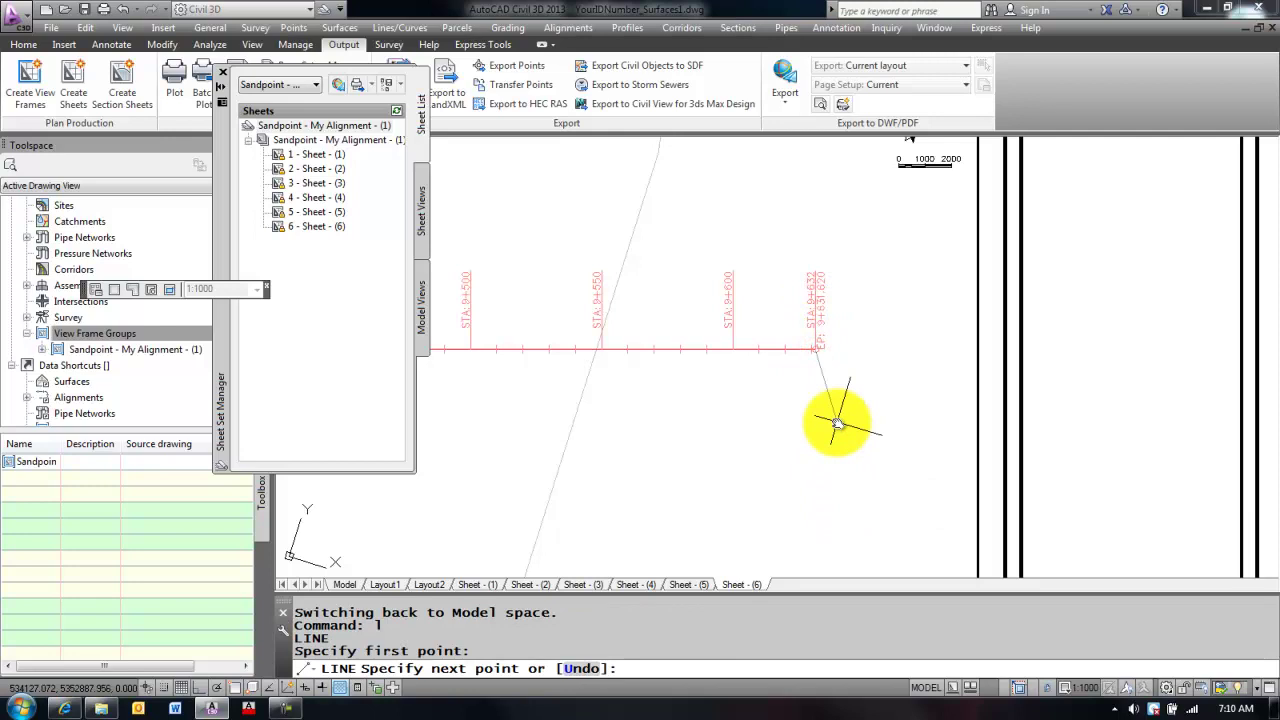
key(F8)
middle_drag(837, 449, 800, 263)
scroll(814, 450, down, 3)
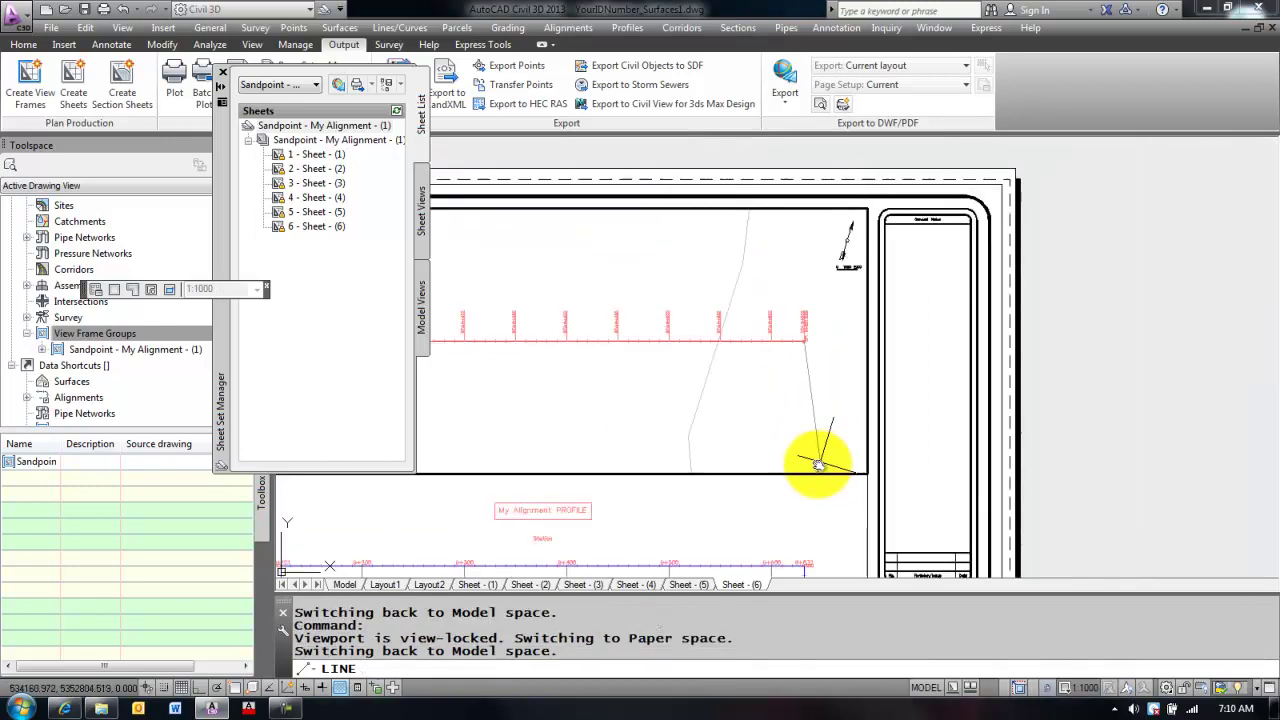
scroll(800, 343, up, 2)
key(Escape)
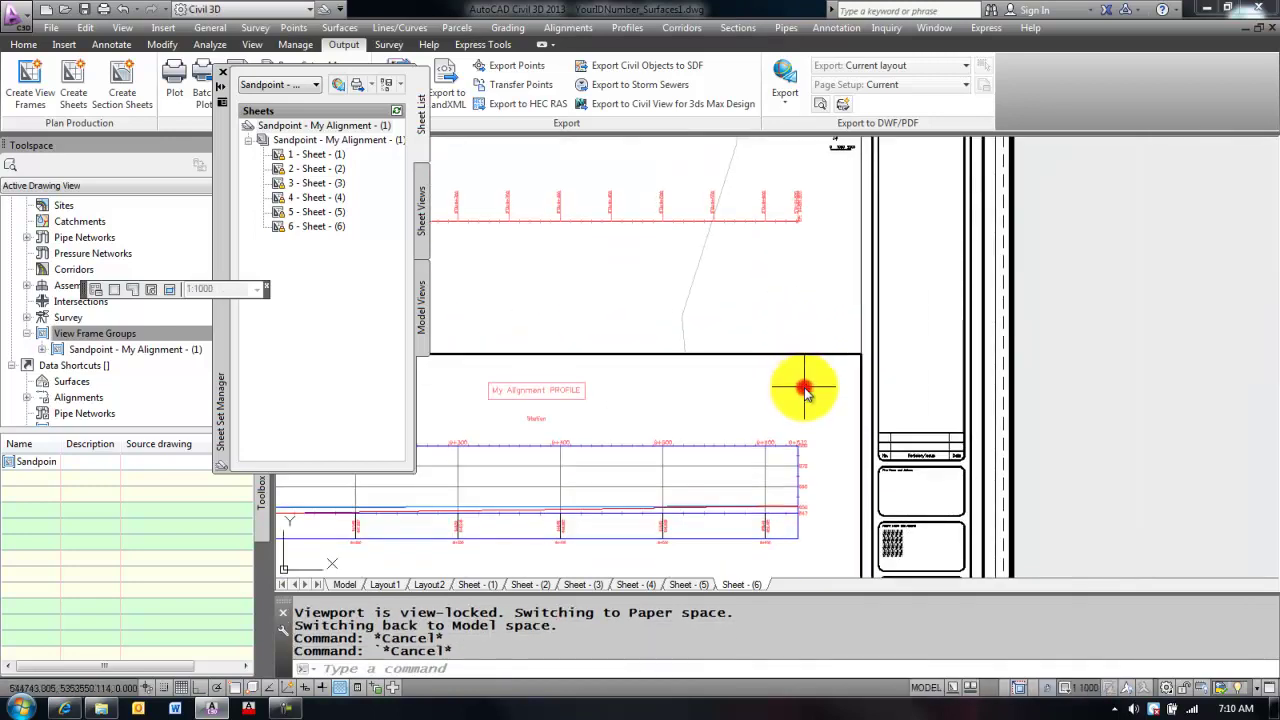
double_click(1032, 348)
text(l)
key(Return)
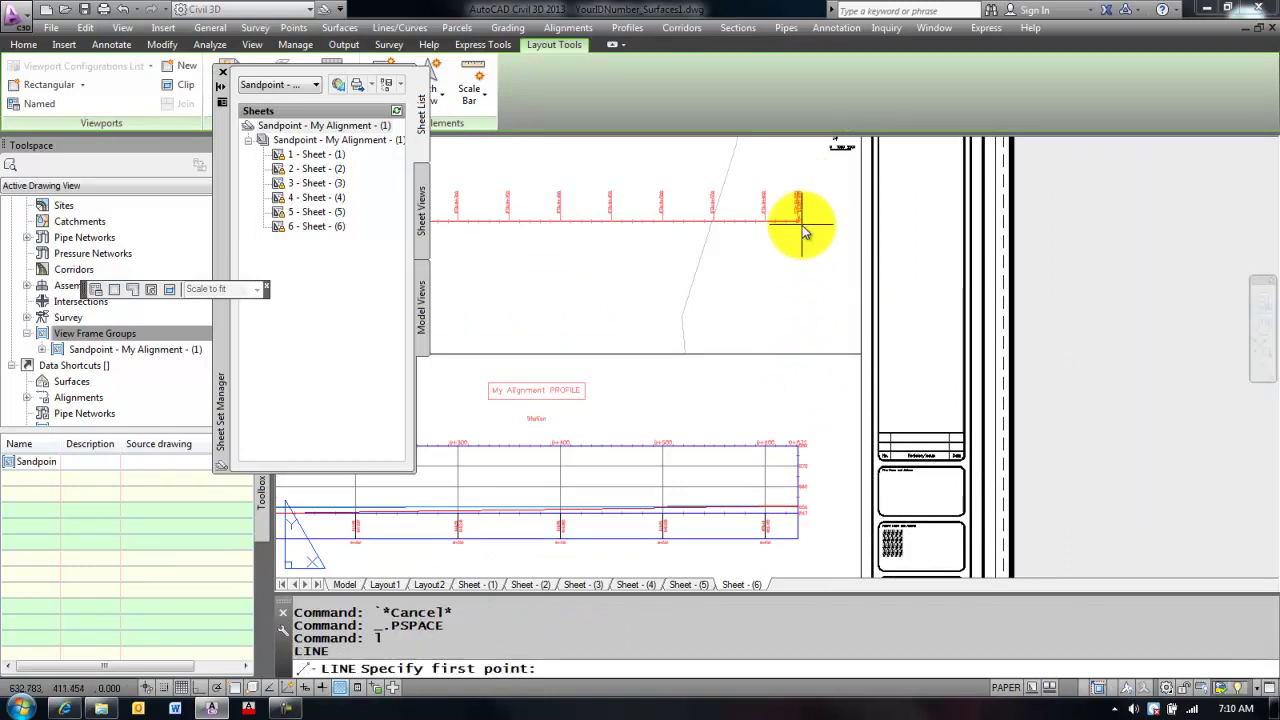
scroll(802, 225, up, 3)
click(784, 216)
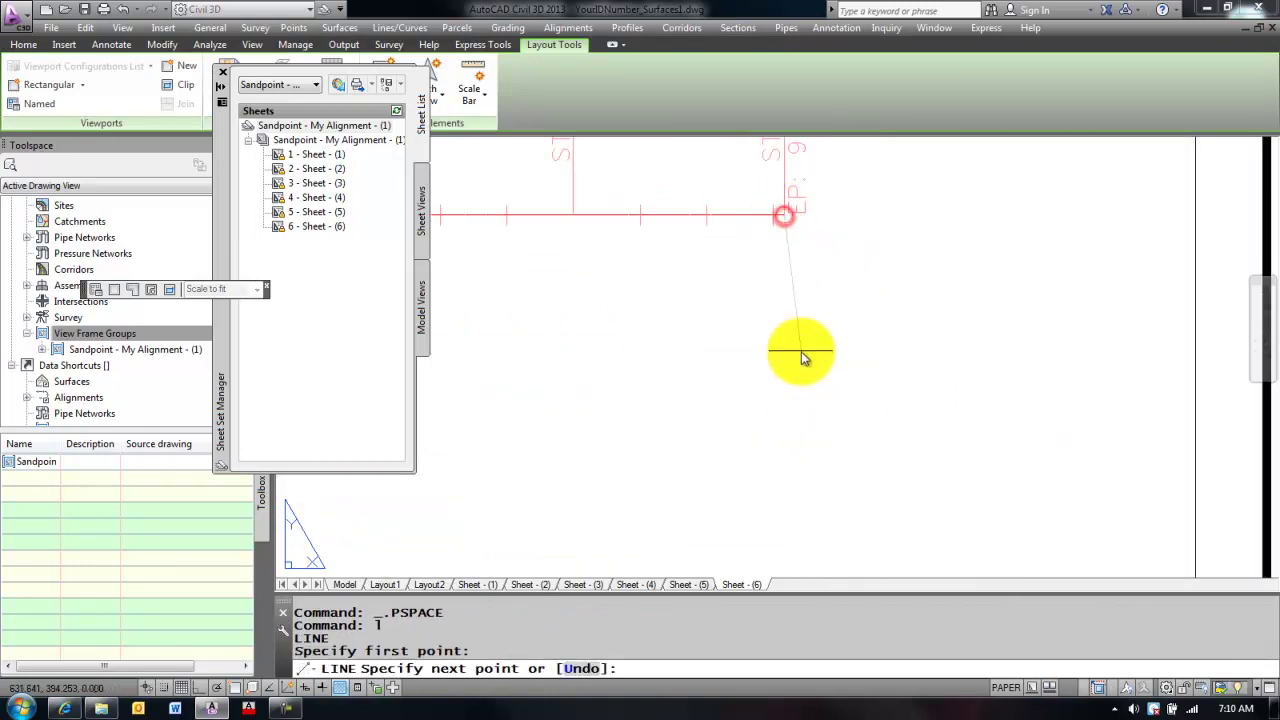
scroll(809, 323, down, 2)
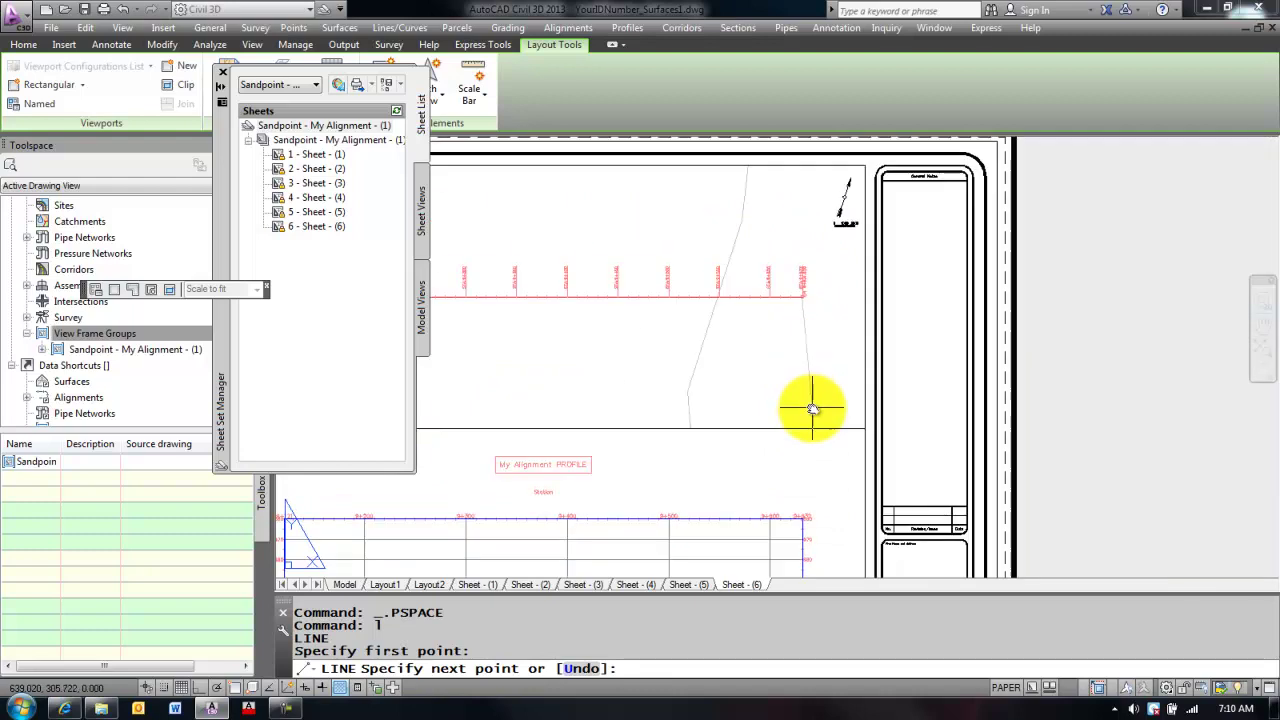
key(F8)
middle_drag(817, 554, 806, 411)
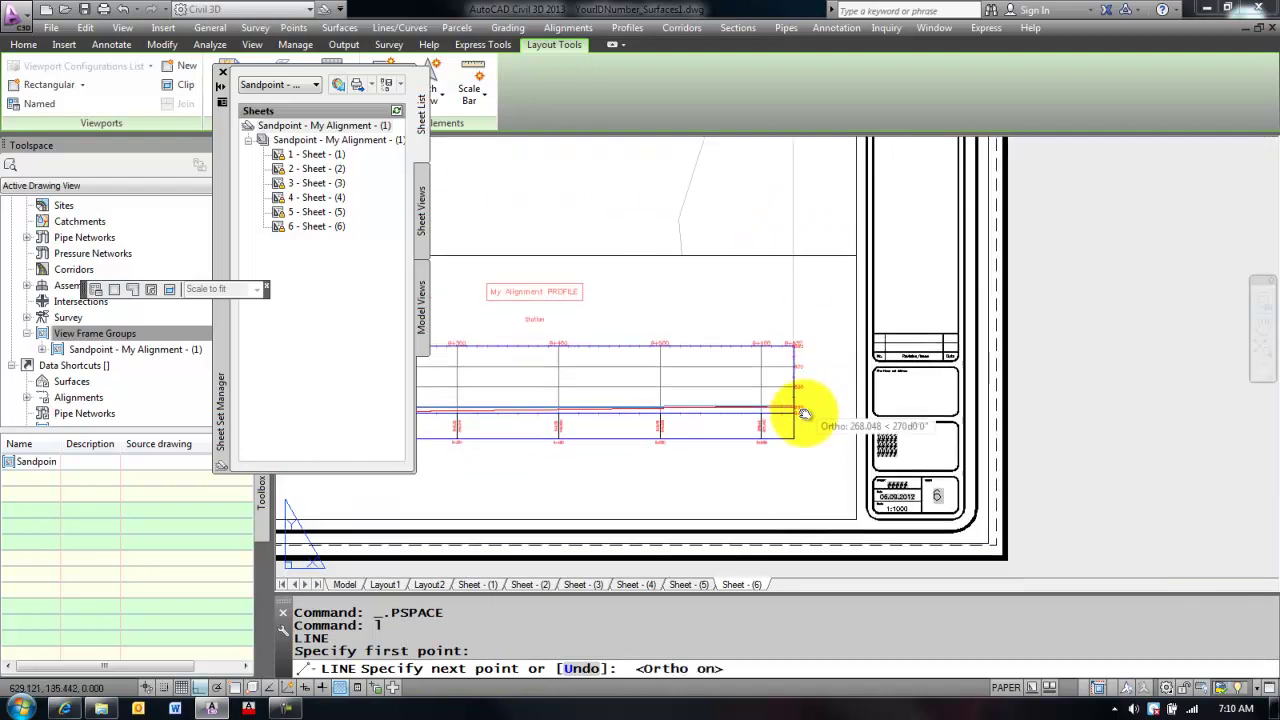
click(795, 487)
key(Return)
scroll(786, 420, up, 3)
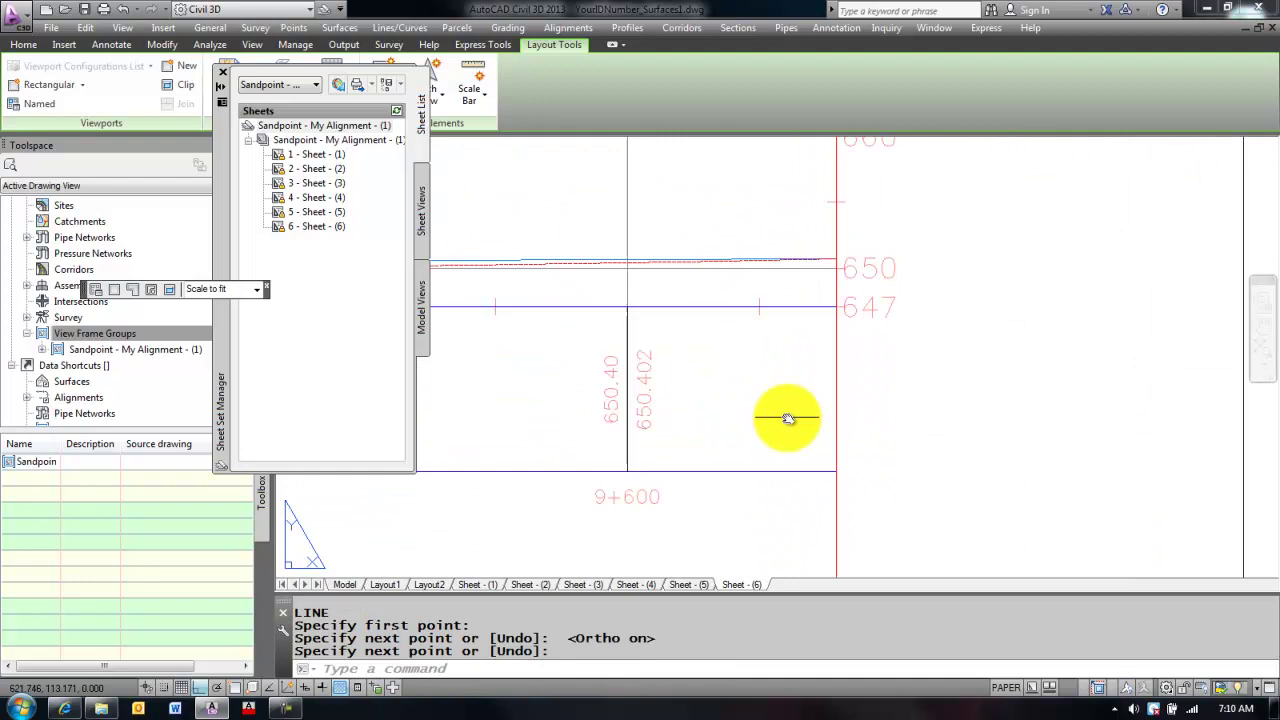
click(872, 519)
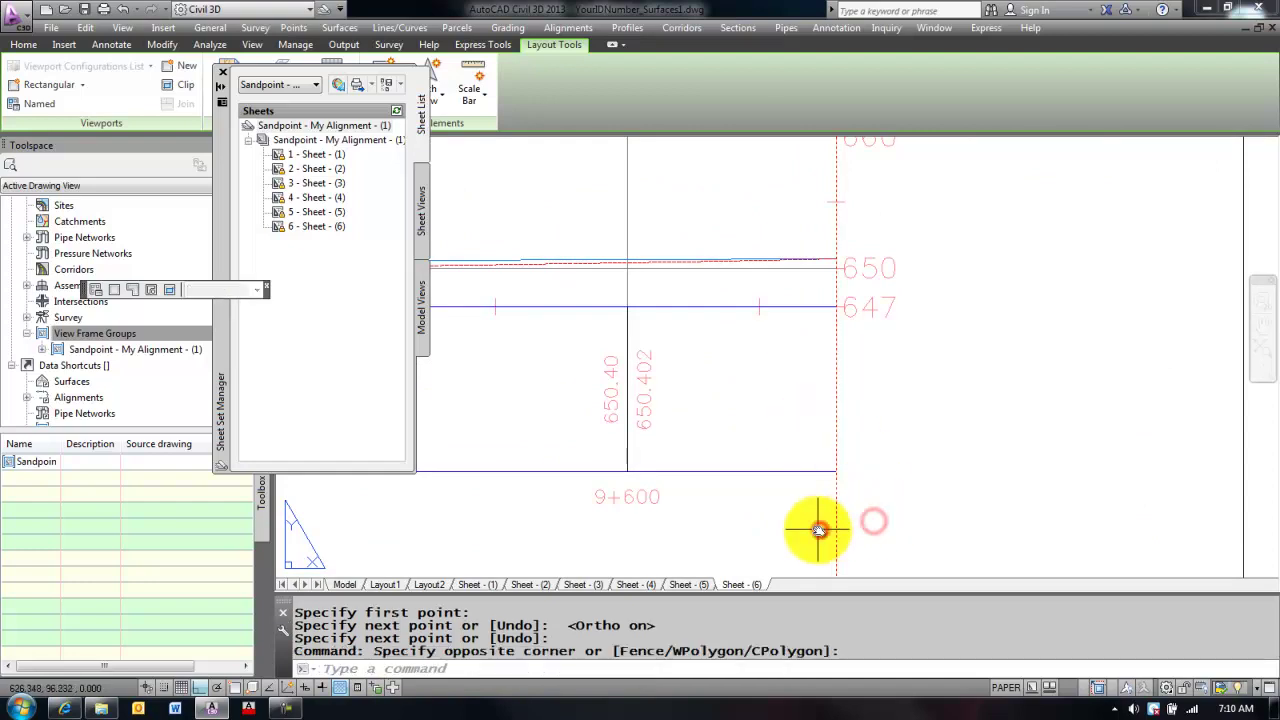
click(822, 530)
key(Delete)
scroll(829, 474, down, 5)
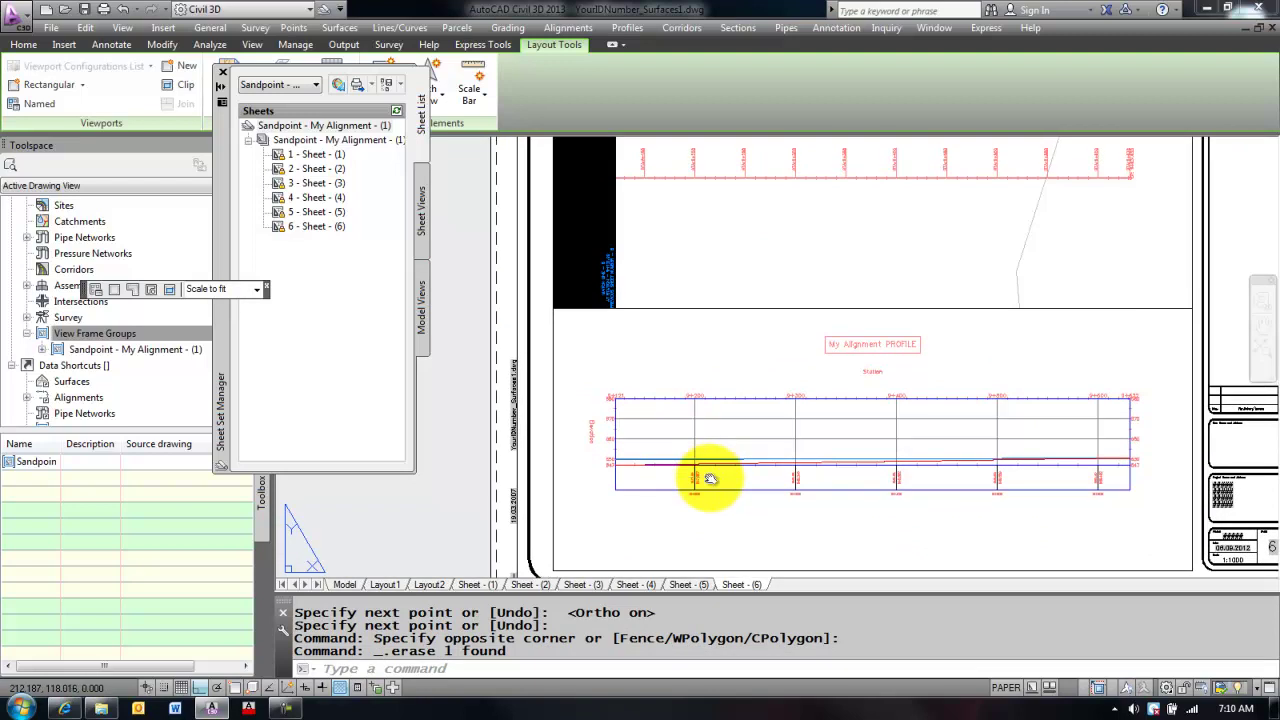
Step: Check the plan viewport's 1:1000 scale from inside it, then return to paper space and reposition the sheet
middle_drag(702, 474, 712, 523)
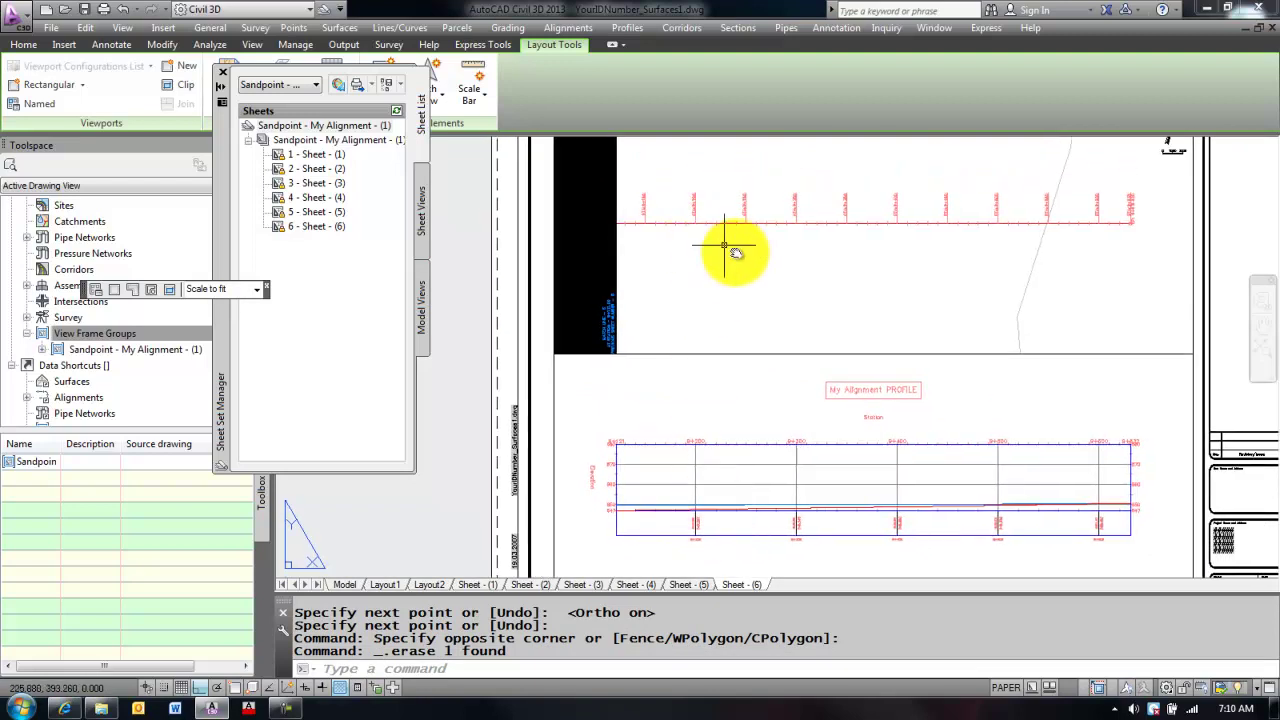
scroll(769, 320, down, 4)
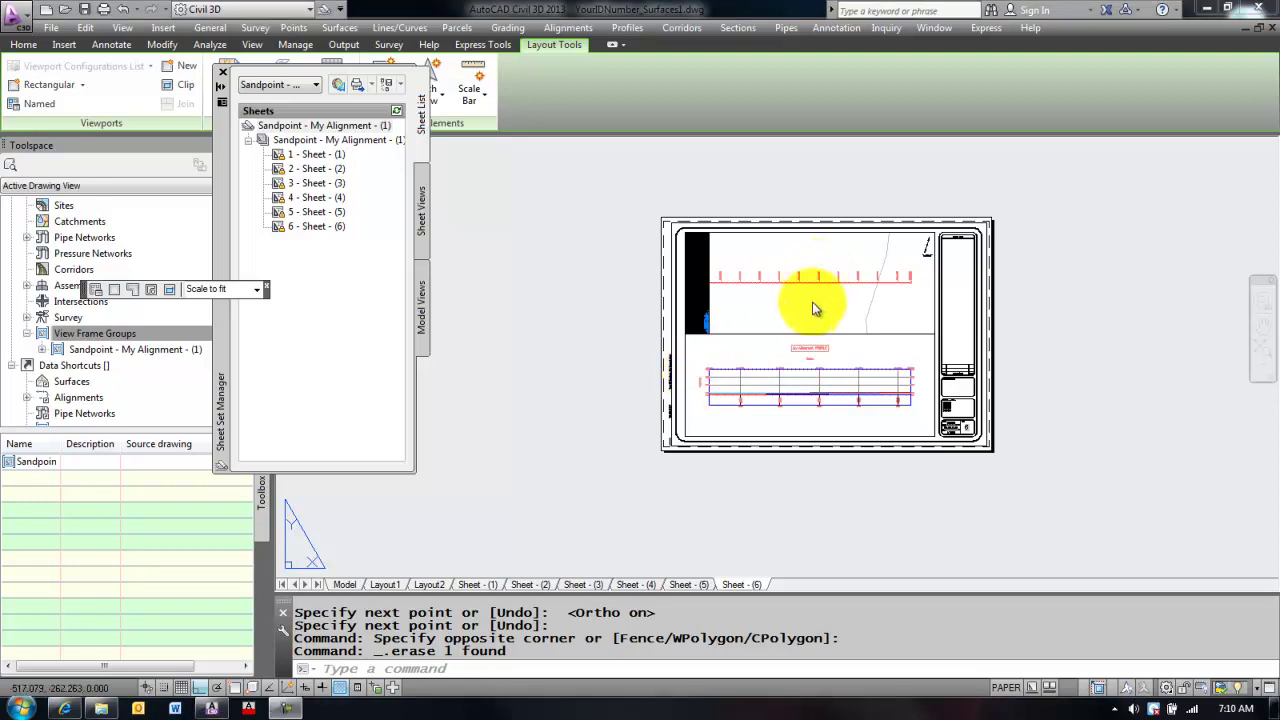
middle_drag(786, 314, 777, 457)
scroll(722, 465, up, 3)
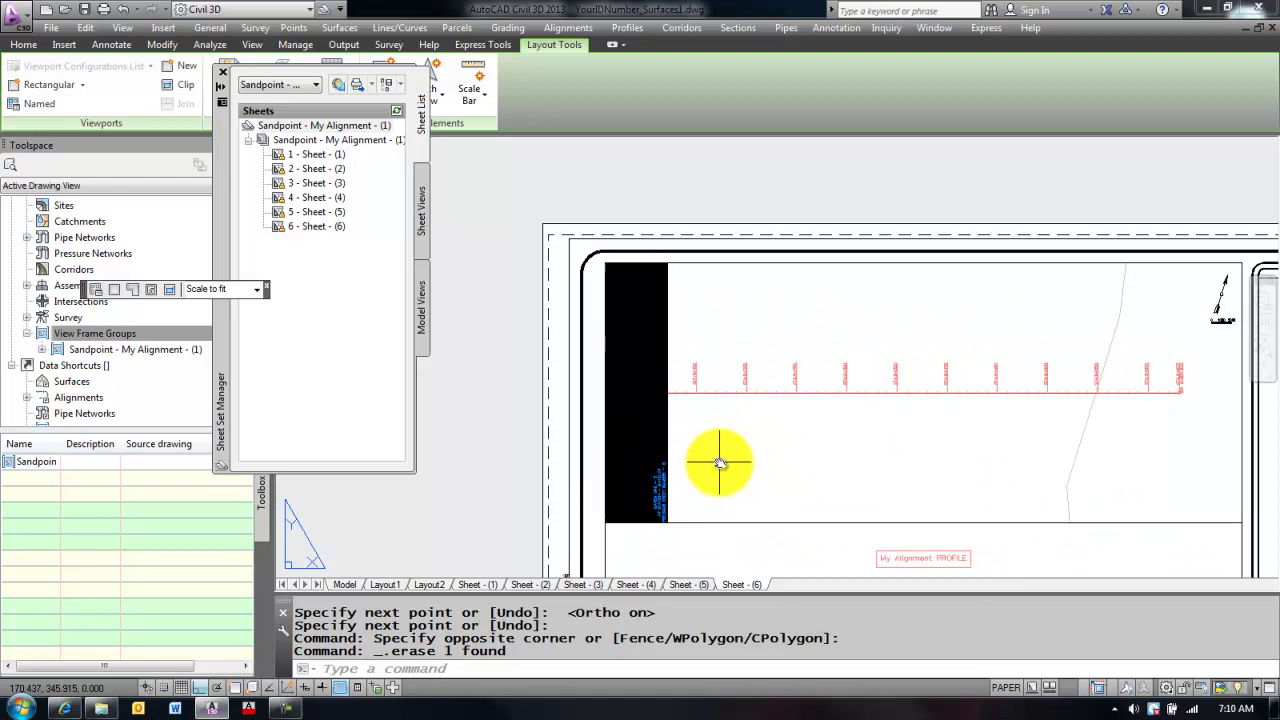
double_click(719, 462)
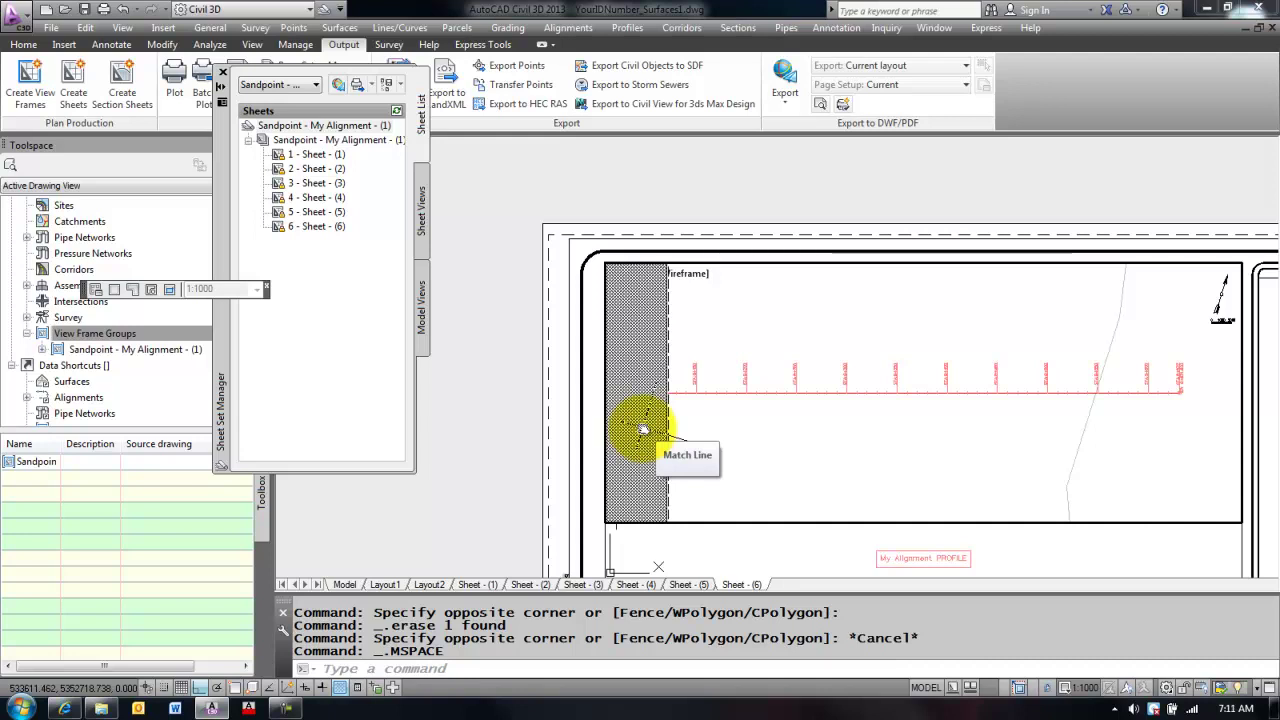
double_click(535, 502)
scroll(548, 482, down, 4)
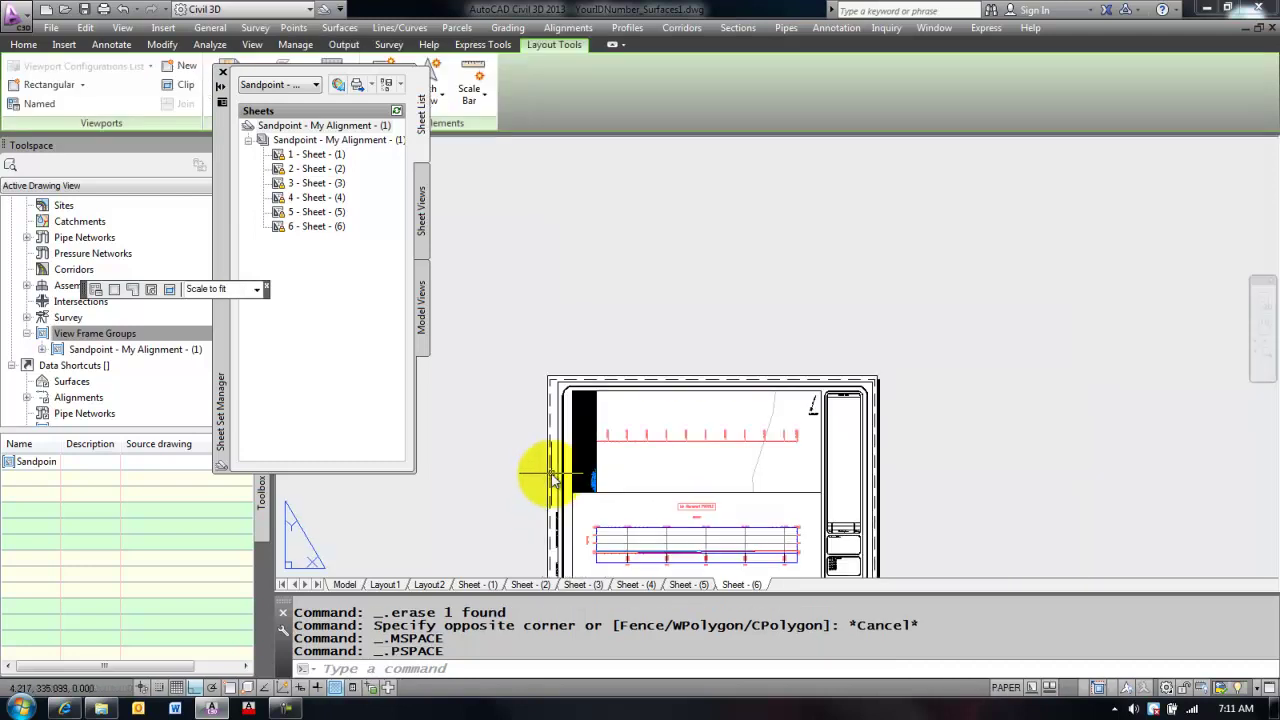
scroll(548, 478, down, 2)
middle_drag(534, 471, 594, 356)
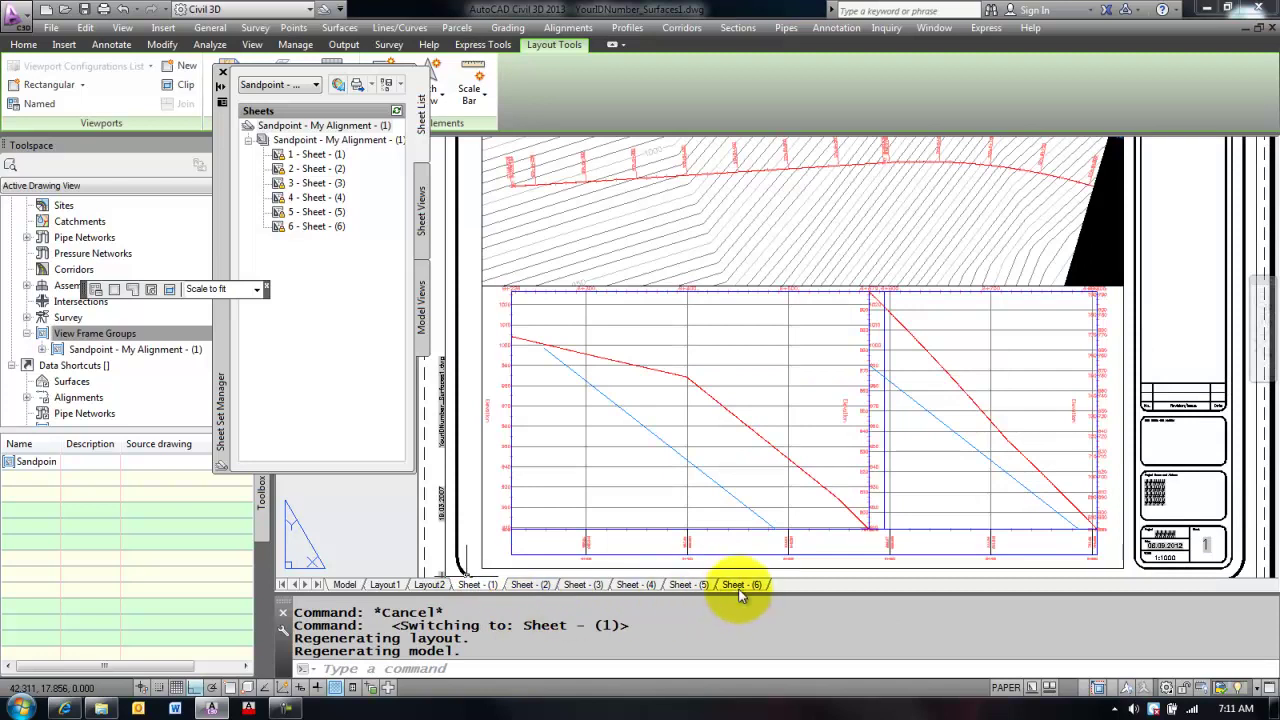
key(Escape)
key(Escape)
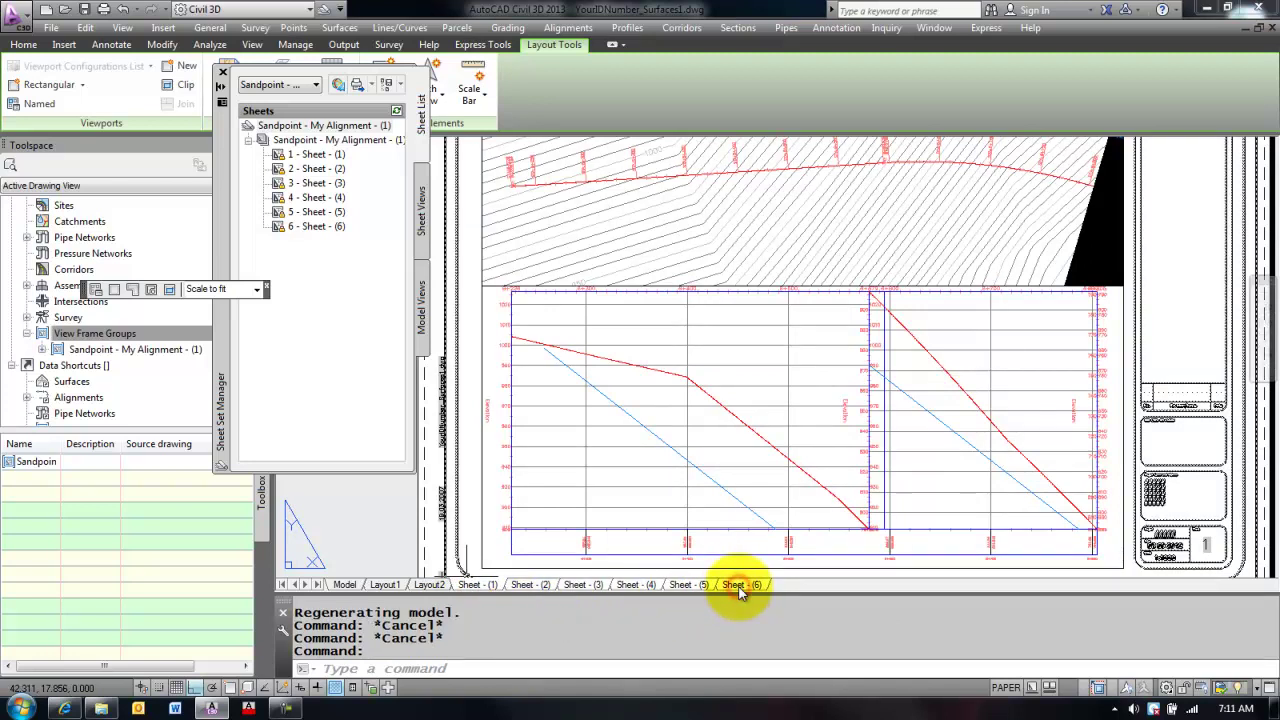
right_click(740, 586)
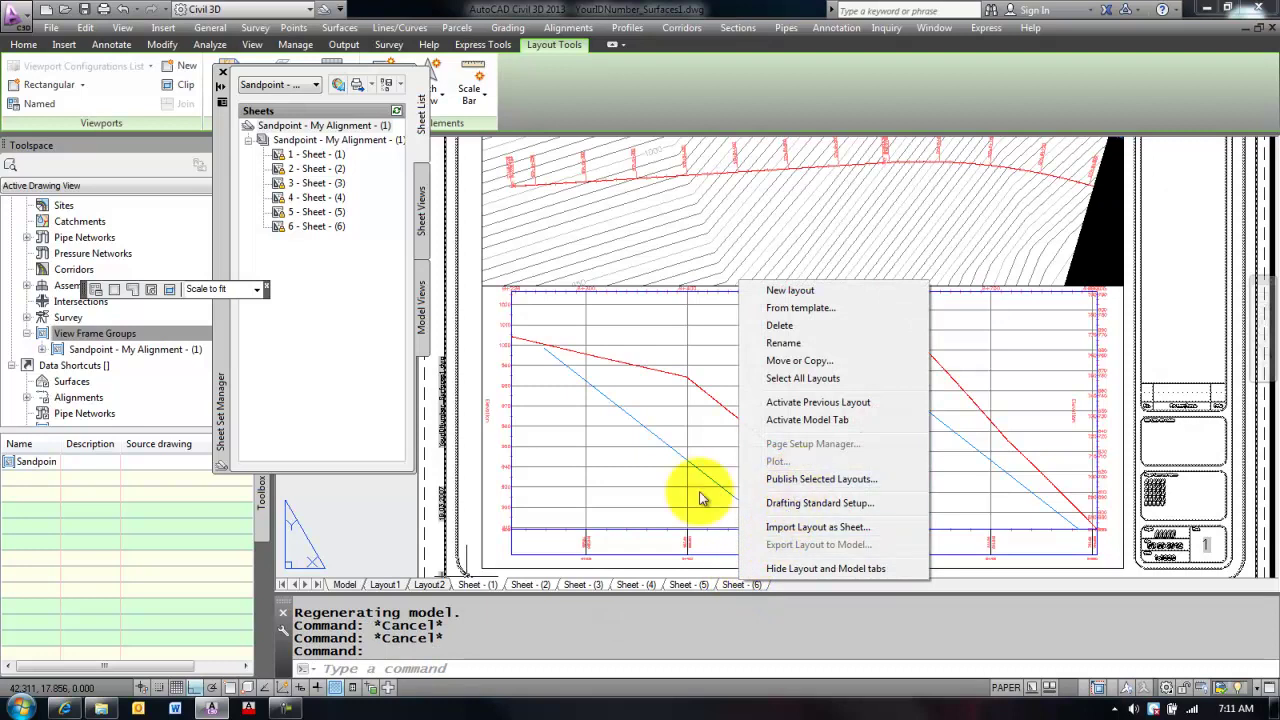
click(285, 390)
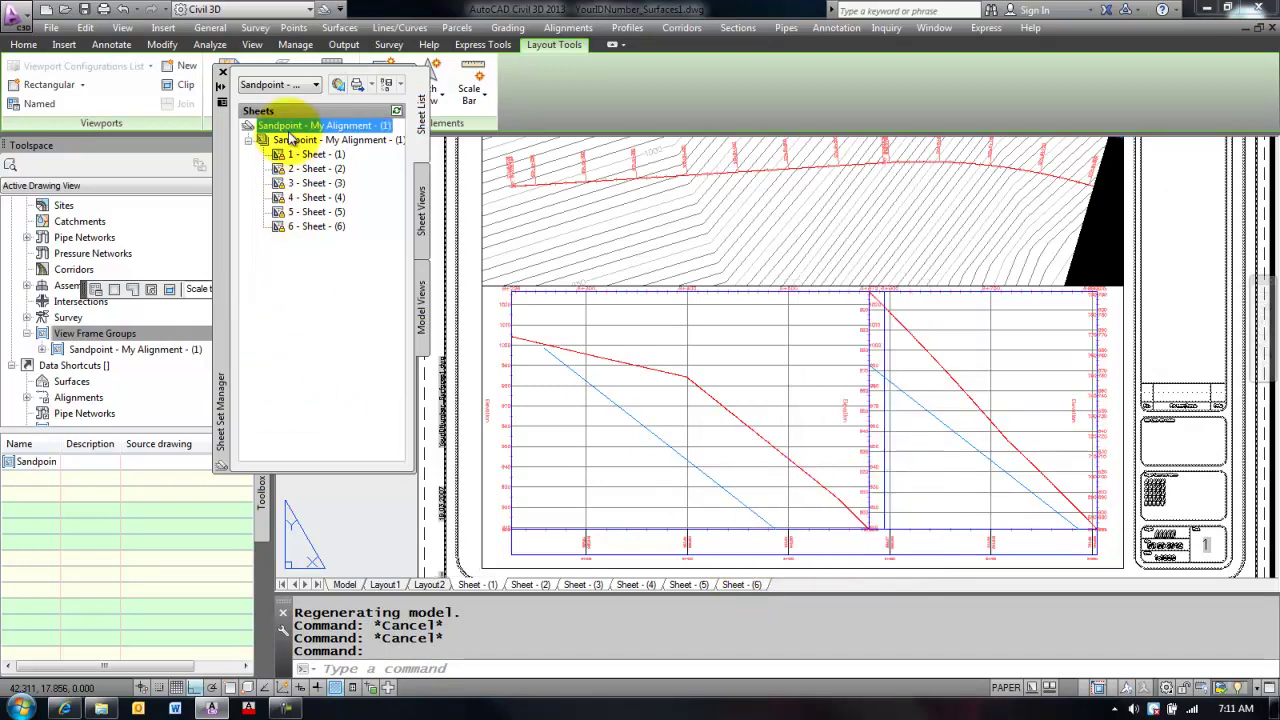
click(308, 211)
click(312, 226)
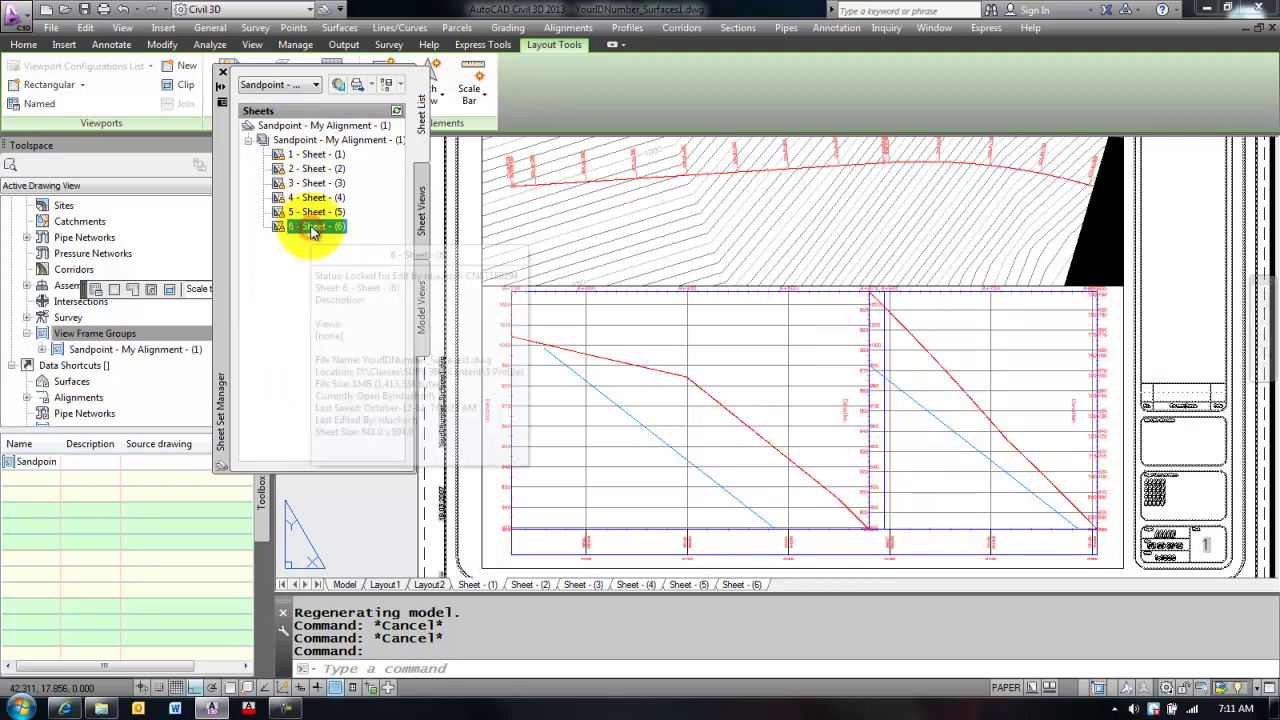
click(224, 74)
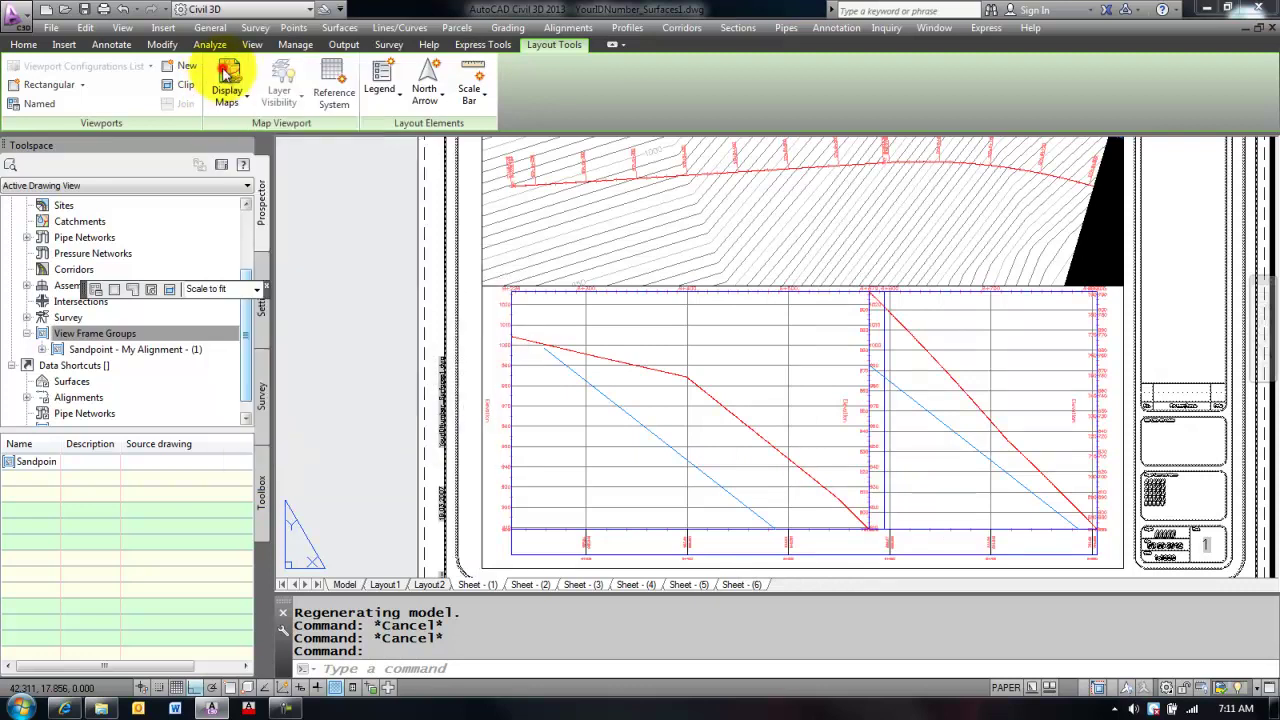
click(340, 9)
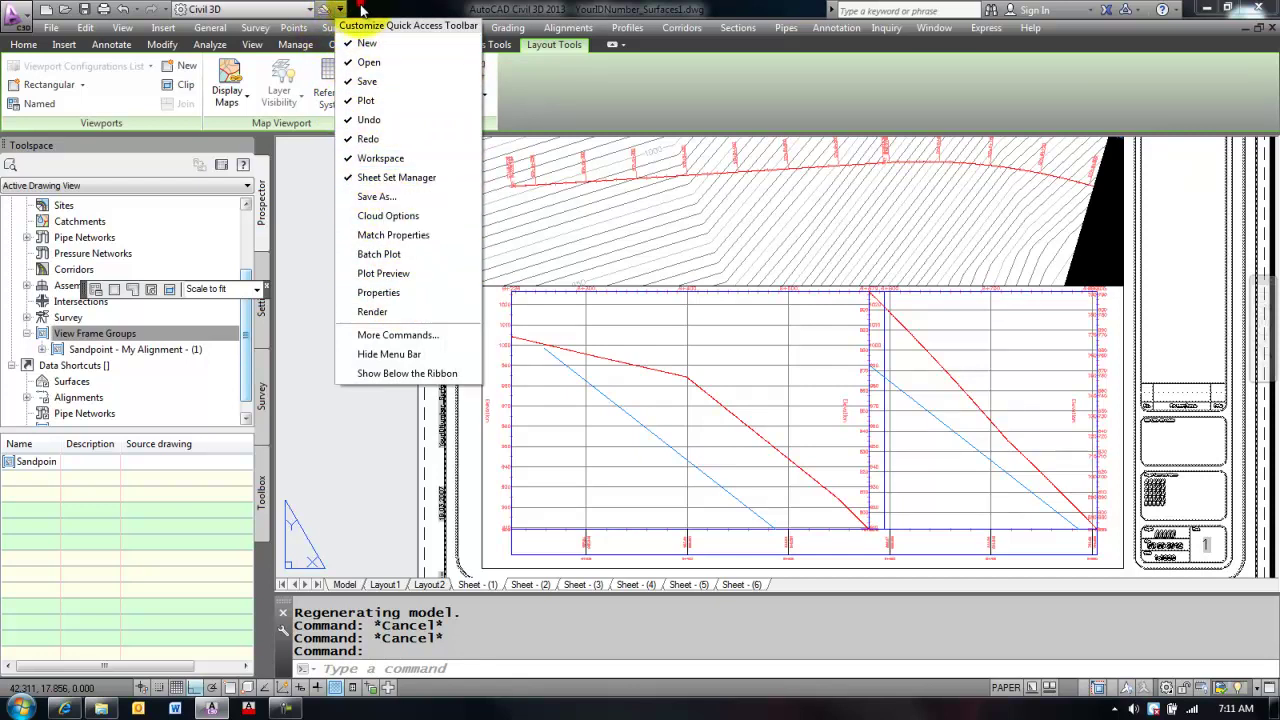
click(362, 10)
click(324, 9)
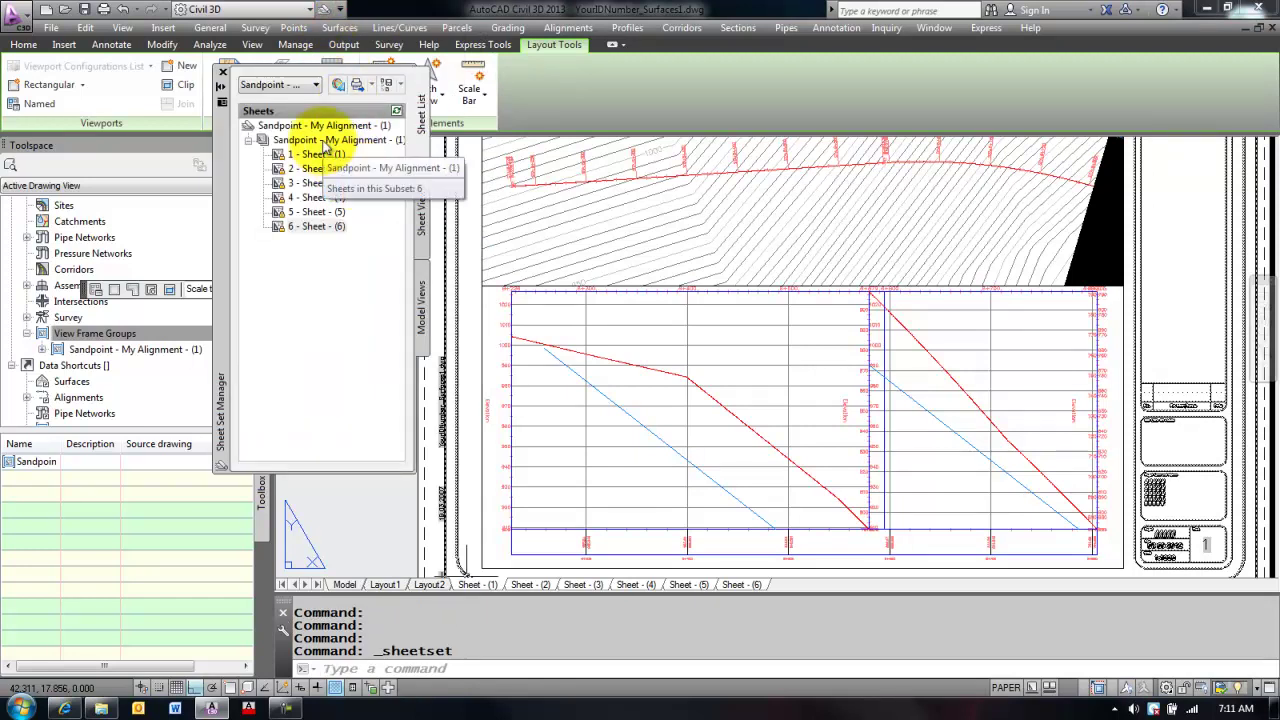
Step: Publish the Sandpoint - My Alignment - (1) subset as a DWFx file on the Desktop
right_click(323, 141)
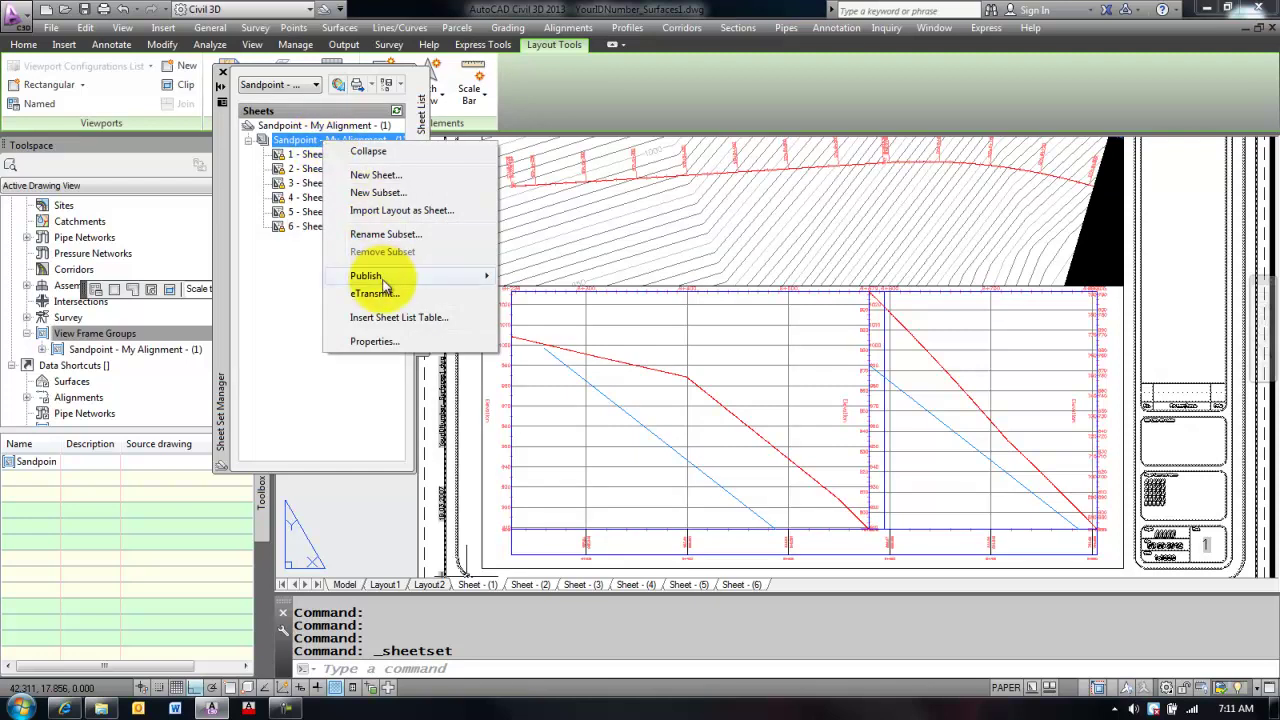
mouse_move(362, 276)
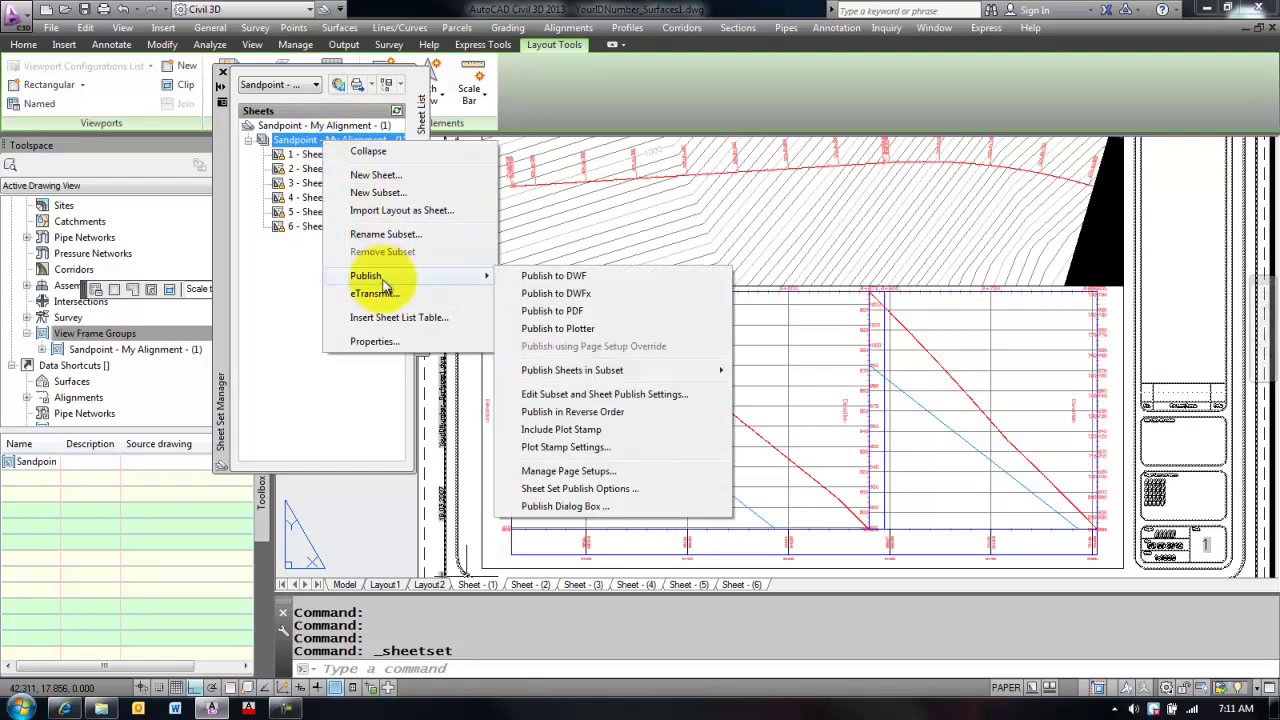
click(548, 294)
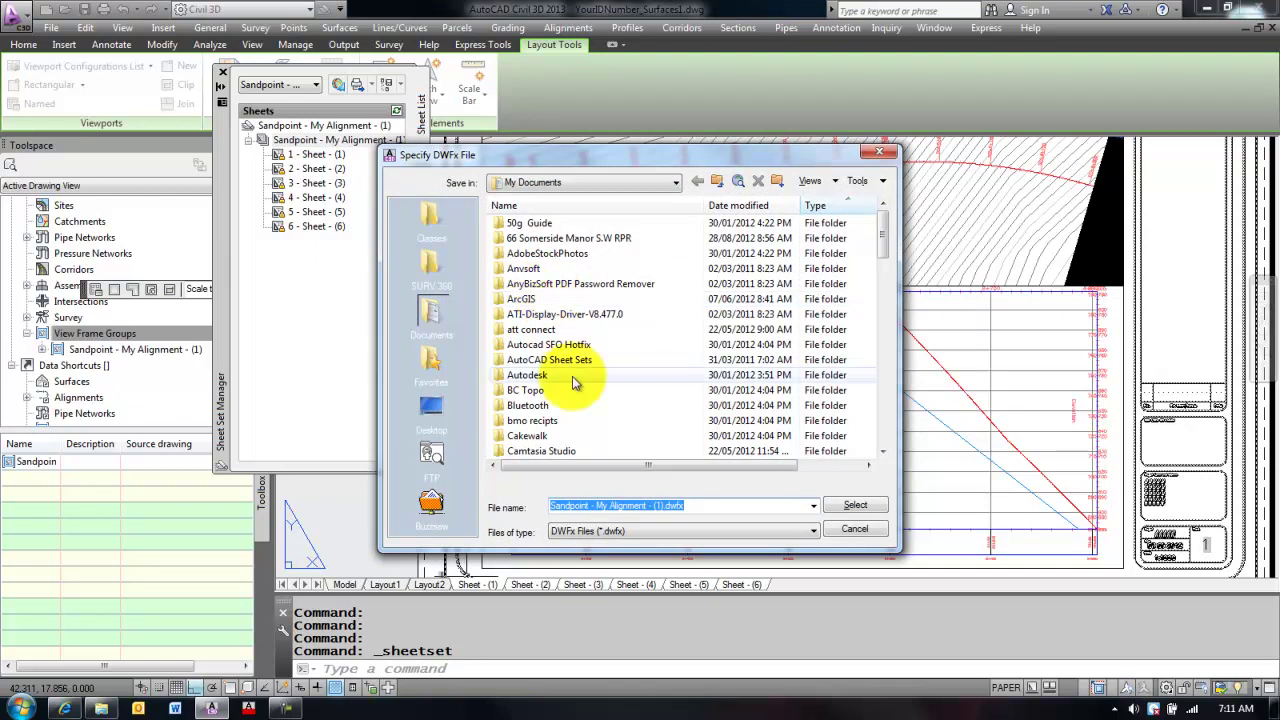
click(431, 405)
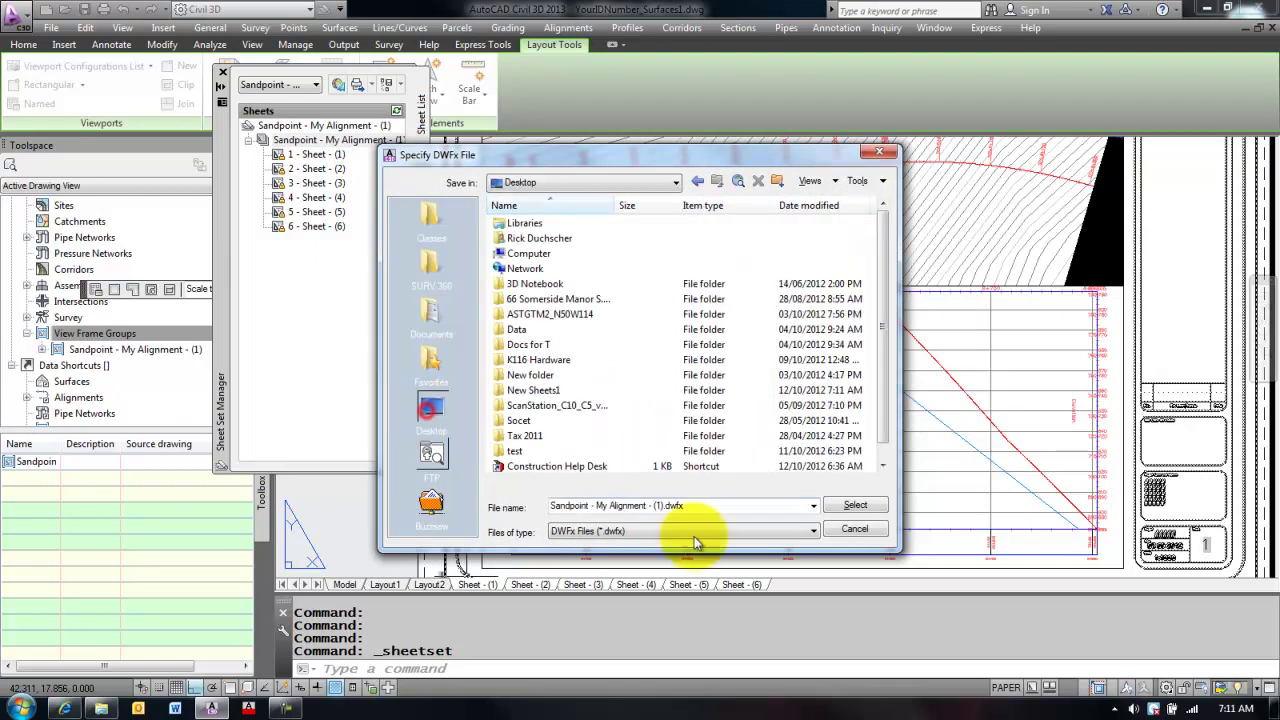
click(853, 506)
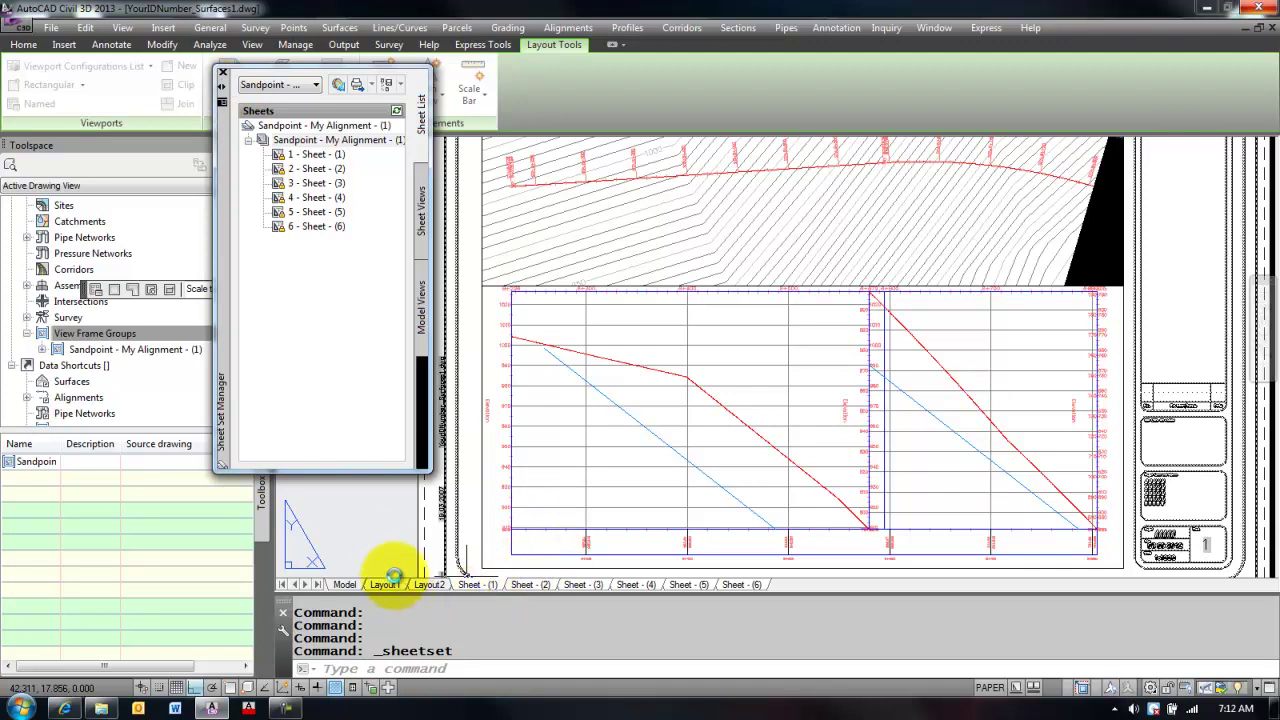
Step: Click into the busy program window during publishing and wait through the 'not responding' message
click(388, 550)
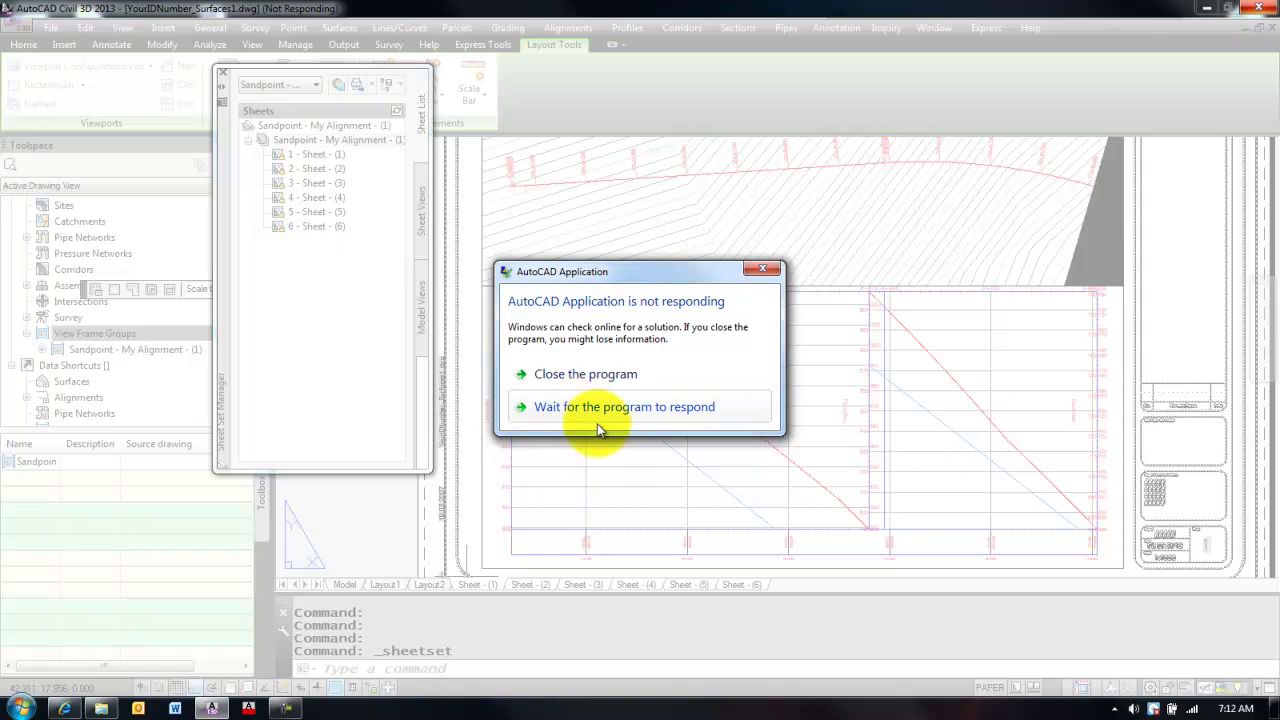
click(630, 457)
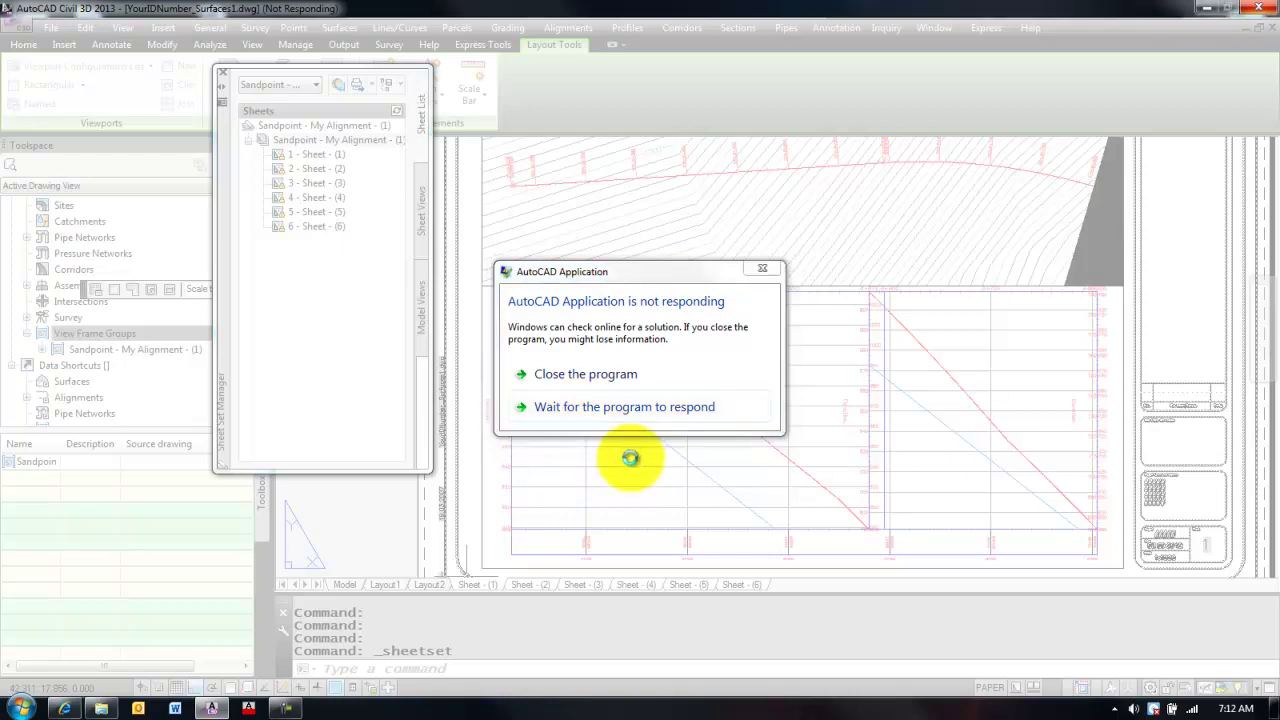